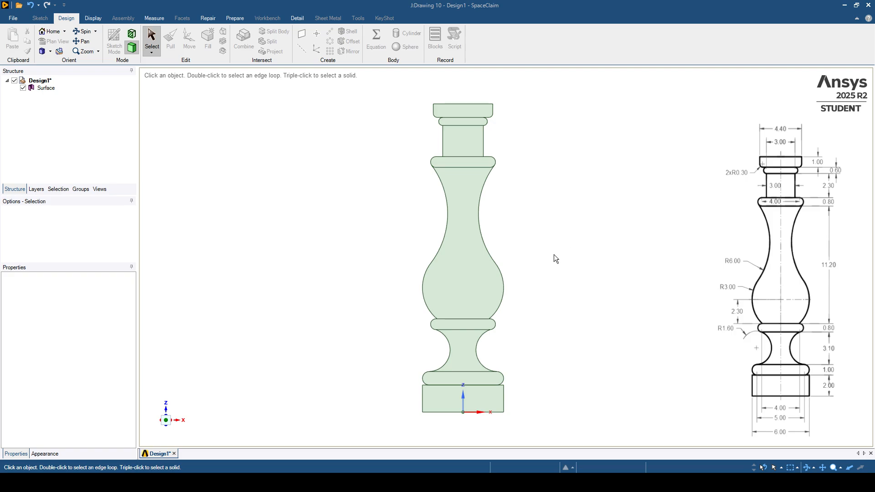
left_click(487, 274)
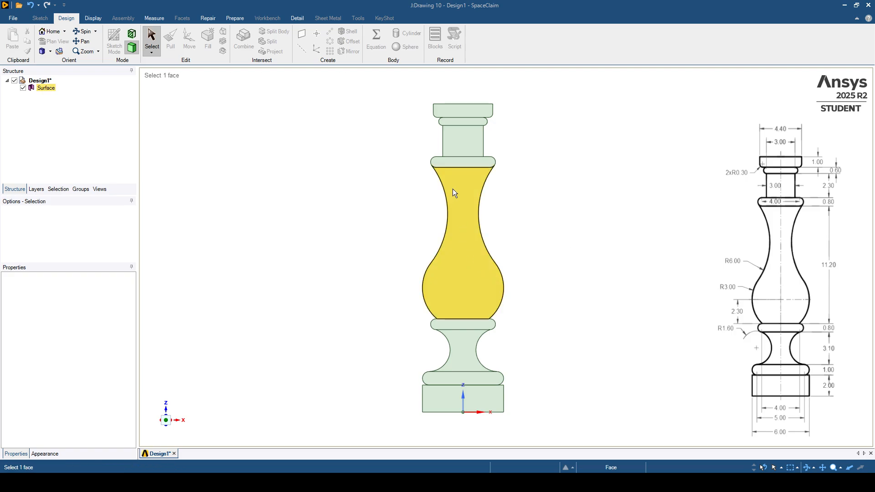
left_click(446, 217)
left_click(449, 218)
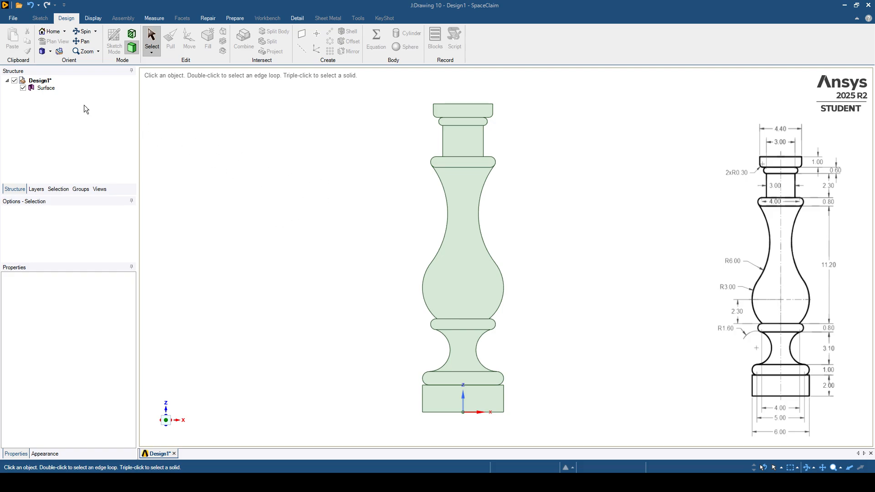
Hide the existing surface body and start a sketch on the XZ plane, viewed face-on.
left_click(23, 88)
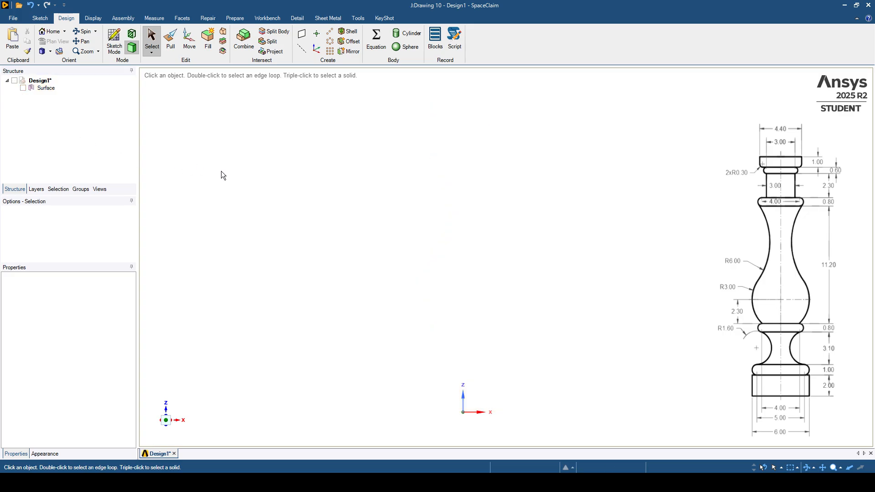
mouse_move(293, 217)
middle_mouse_down()
mouse_move(296, 234)
mouse_move(257, 231)
mouse_move(248, 248)
middle_mouse_up()
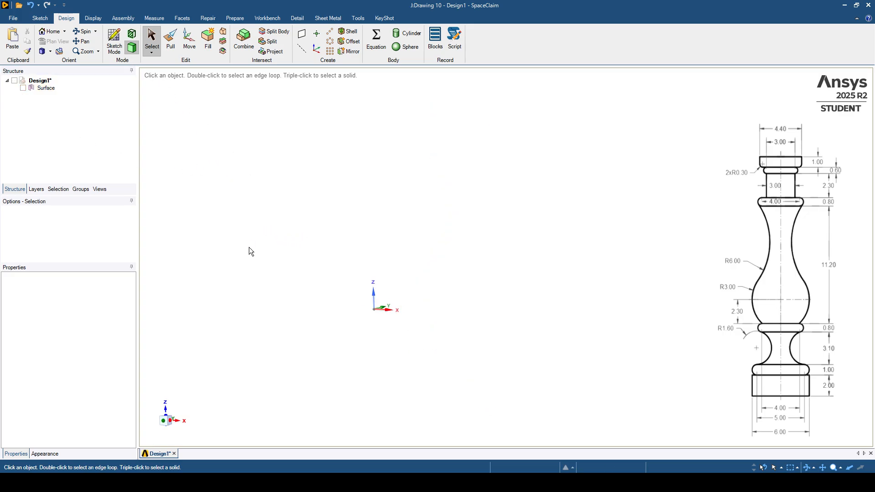
left_click(115, 41)
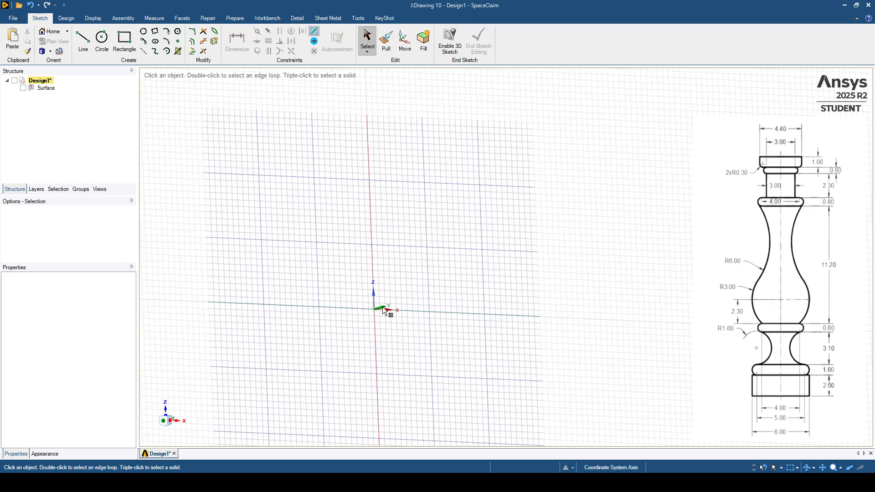
left_click(383, 310)
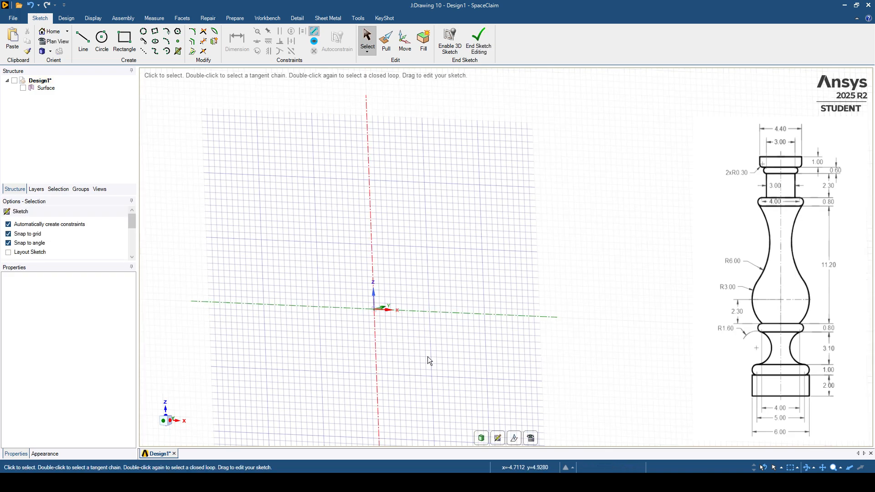
left_click(531, 438)
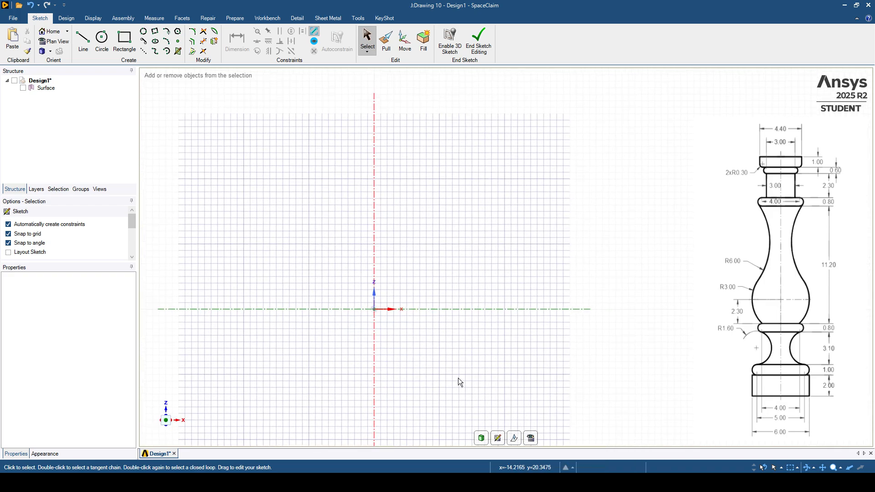
middle_click_drag(516, 363, 509, 378, "ctrl")
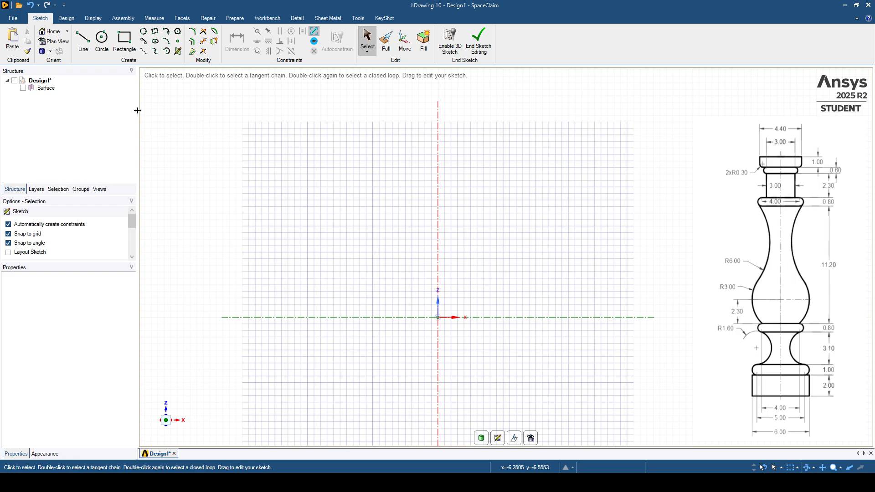
Sketch a centre-defined rectangle at the origin, 6 mm wide and 2 mm high, for the baluster's base.
left_click(126, 40)
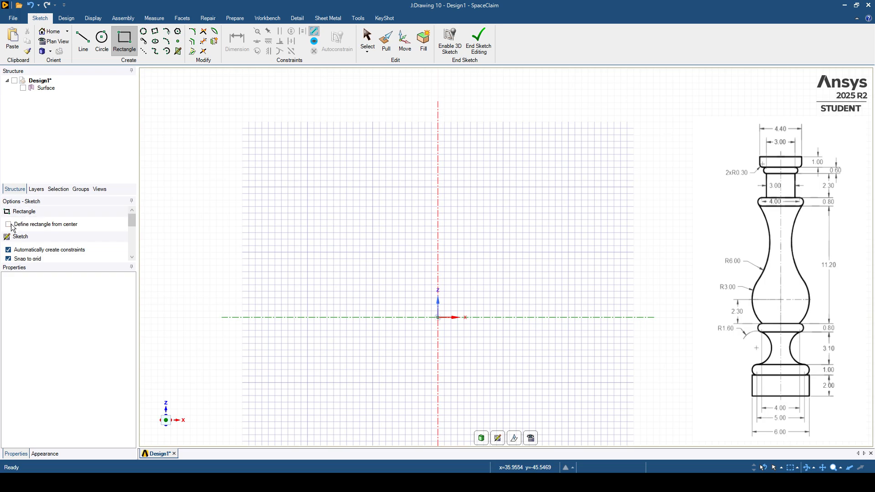
left_click(9, 225)
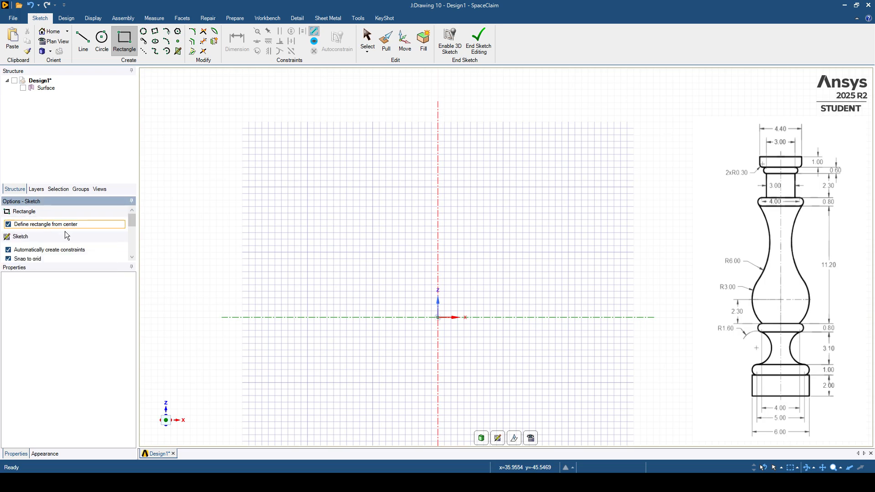
left_click(438, 318)
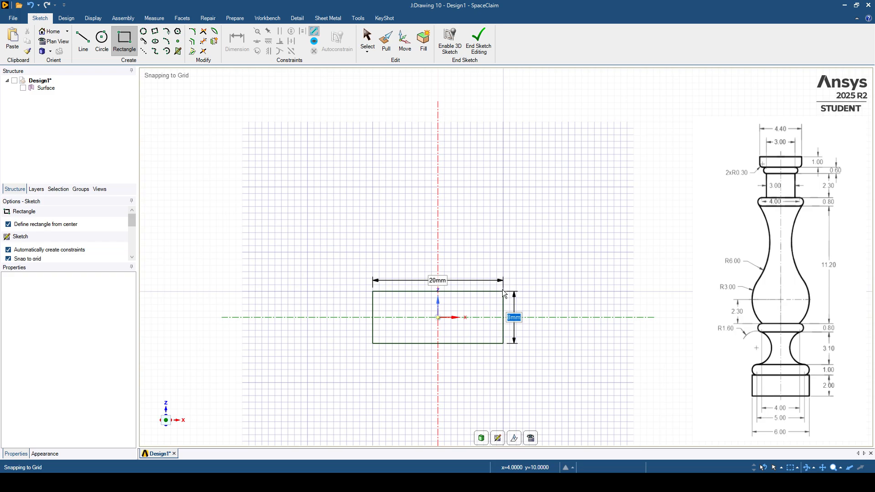
type("2")
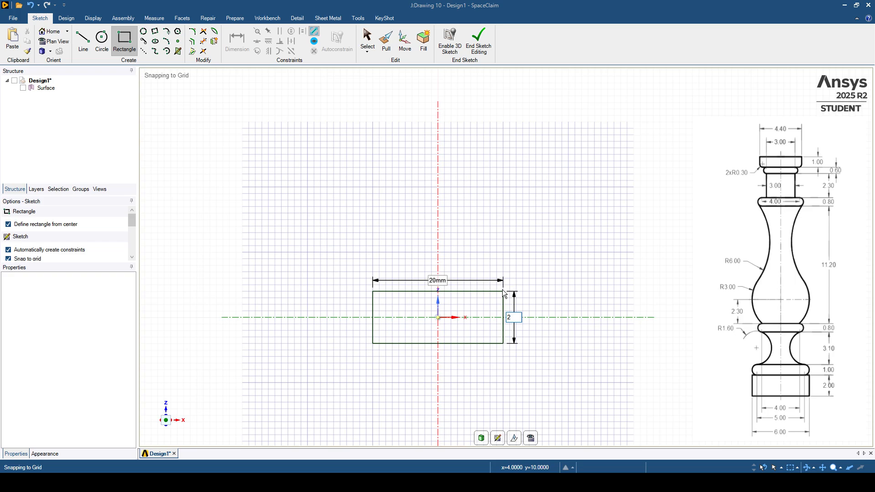
key("Tab")
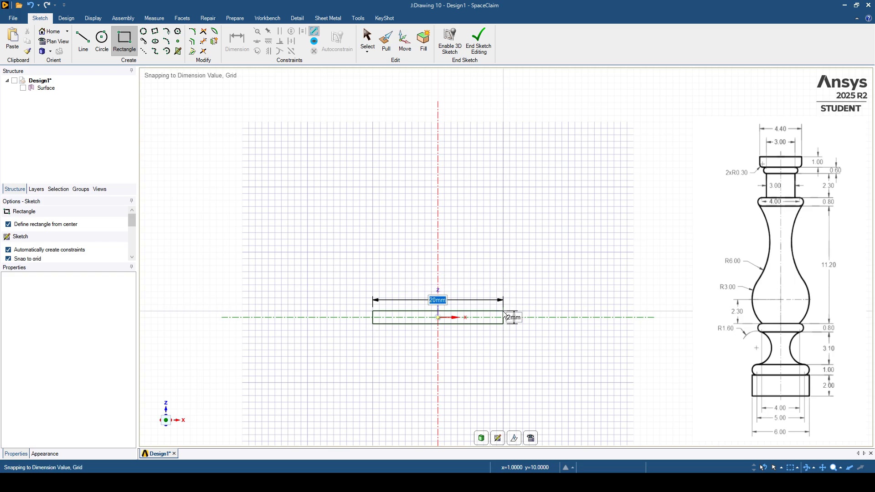
type("6")
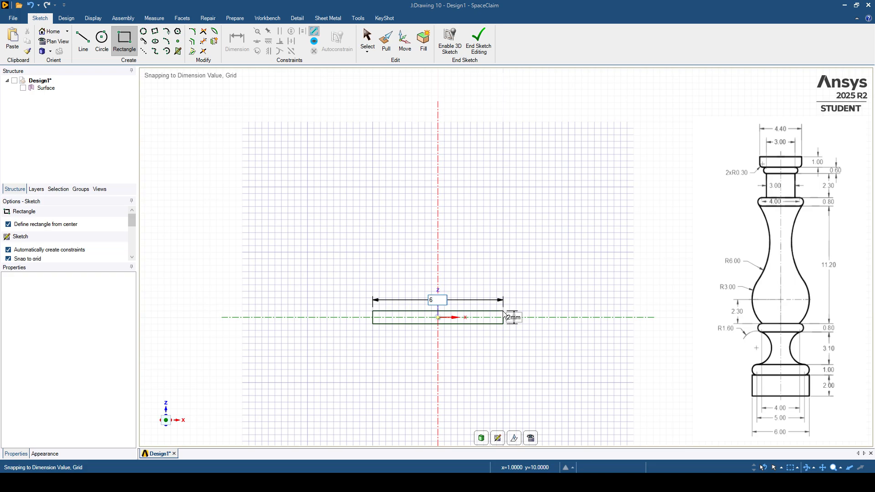
key("Return")
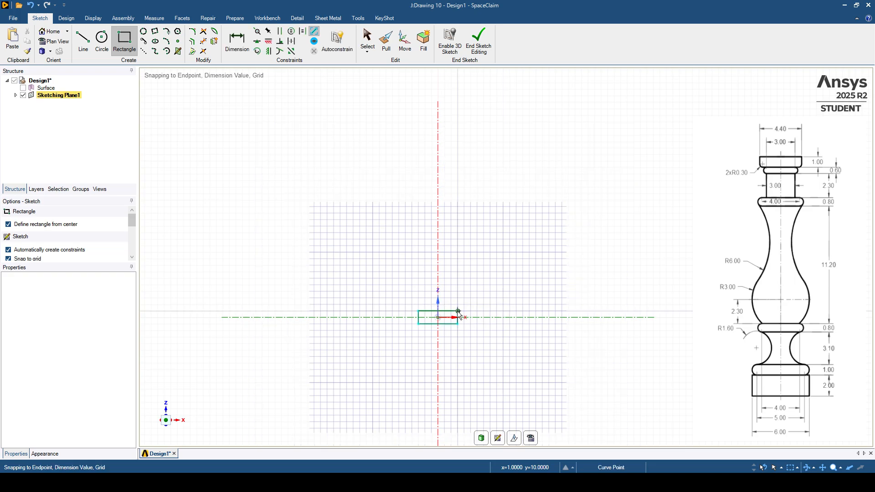
Draw a vertical construction line about 0.5 mm long upward from the midpoint of the base rectangle's upper edge.
scroll(440, 322, "up", 5)
scroll(441, 323, "up", 2)
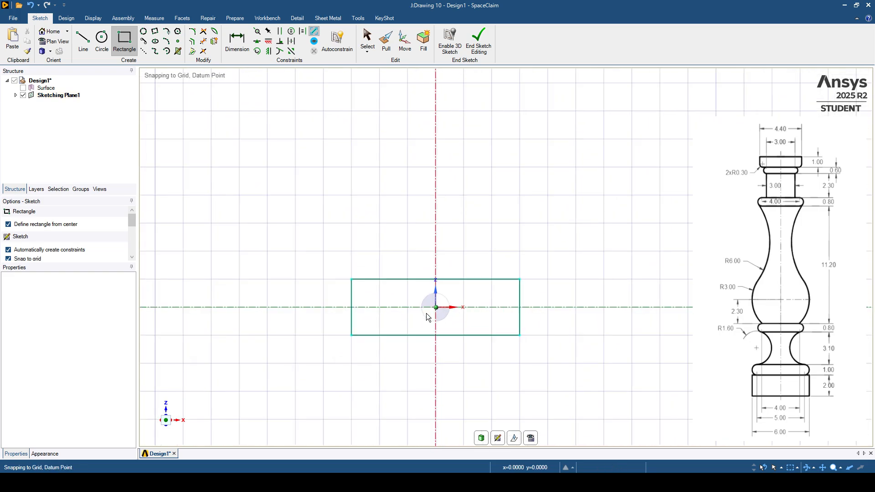
middle_click_drag(330, 306, 322, 336, "shift")
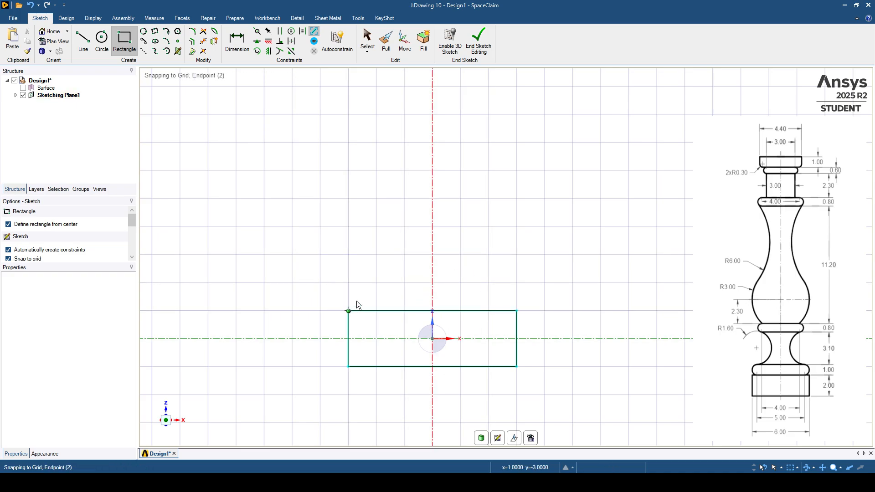
left_click(143, 51)
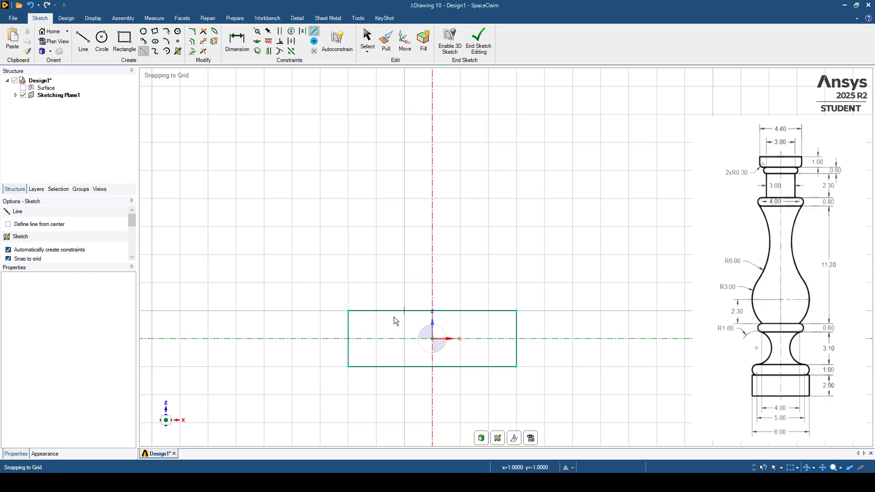
left_click(432, 311)
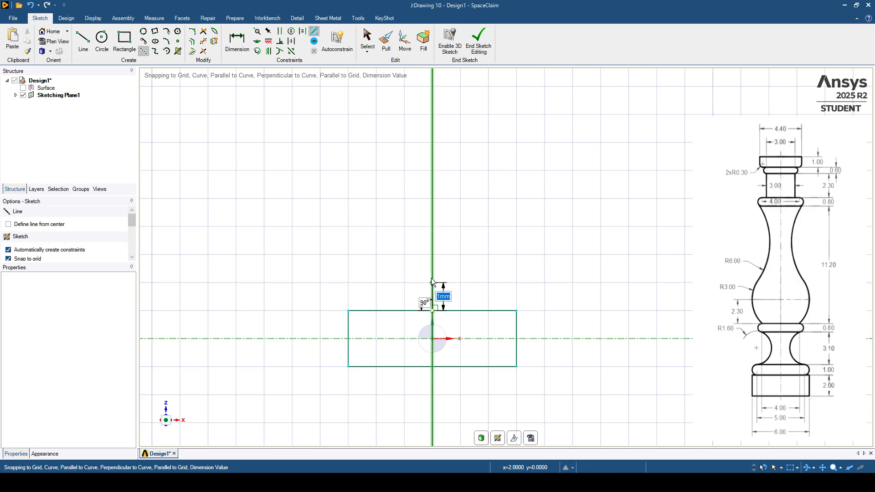
left_click(431, 278)
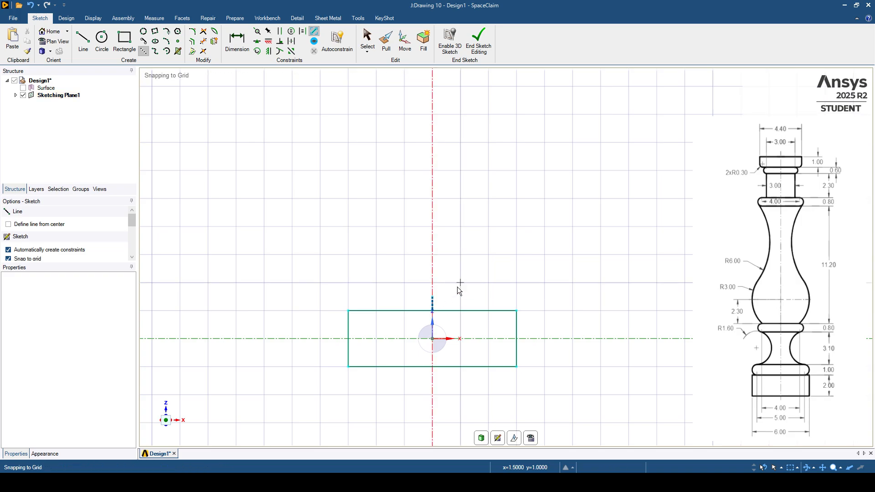
Sketch a centre-defined rectangle, 5 mm wide and 1 mm high, centred on the construction line's upper end.
left_click(122, 40)
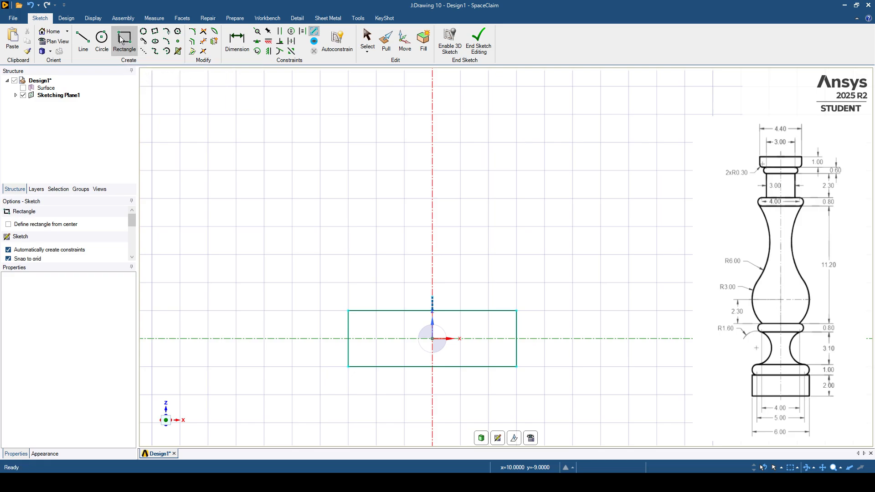
left_click(8, 225)
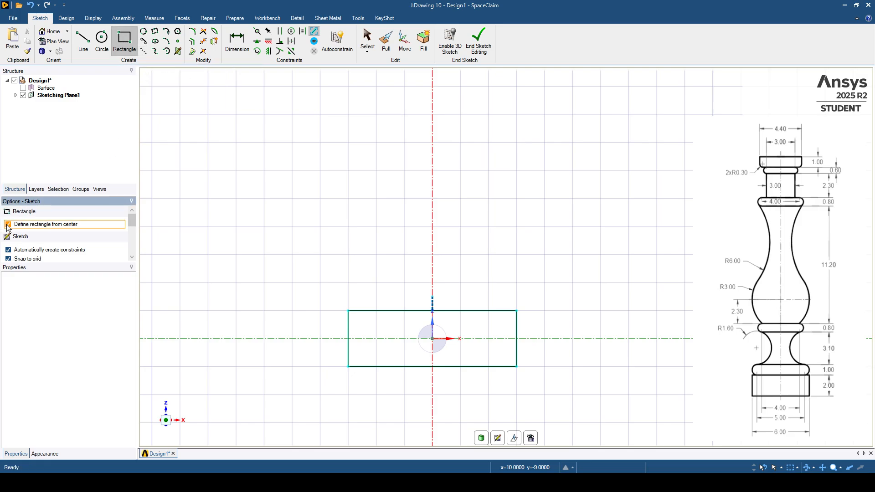
left_click(431, 297)
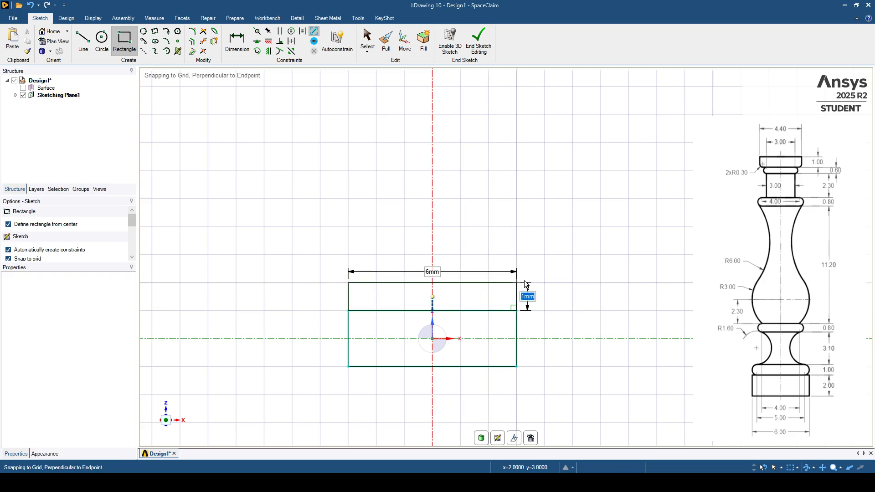
type("1")
key("Tab")
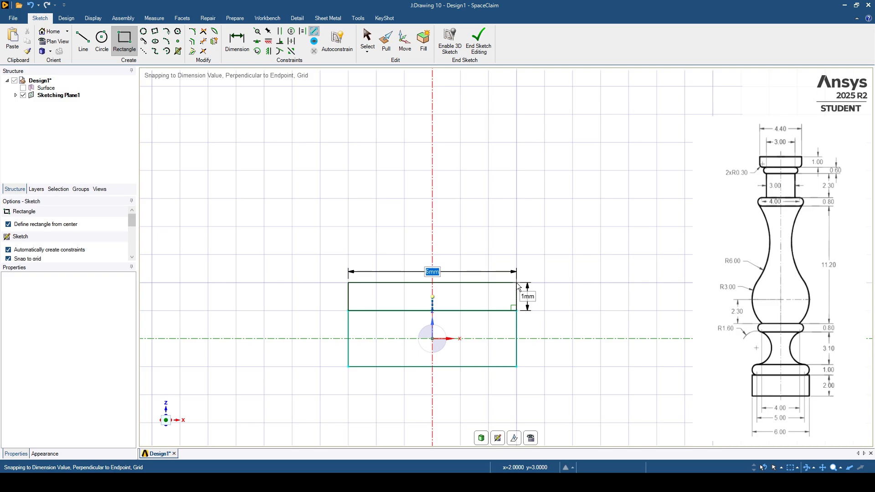
type("5")
key("Return")
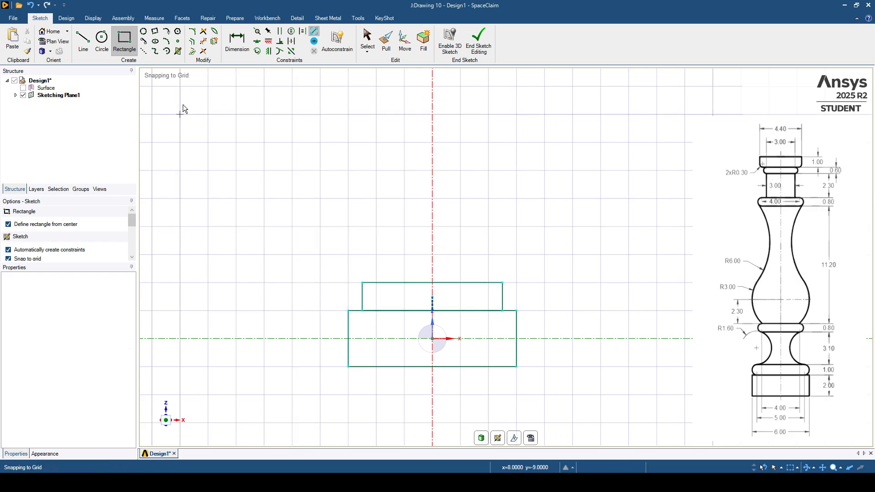
Draw a 1 mm diameter circle at the midpoint of each short side of the 5 mm wide rectangle.
left_click(102, 41)
scroll(341, 293, "up", 3)
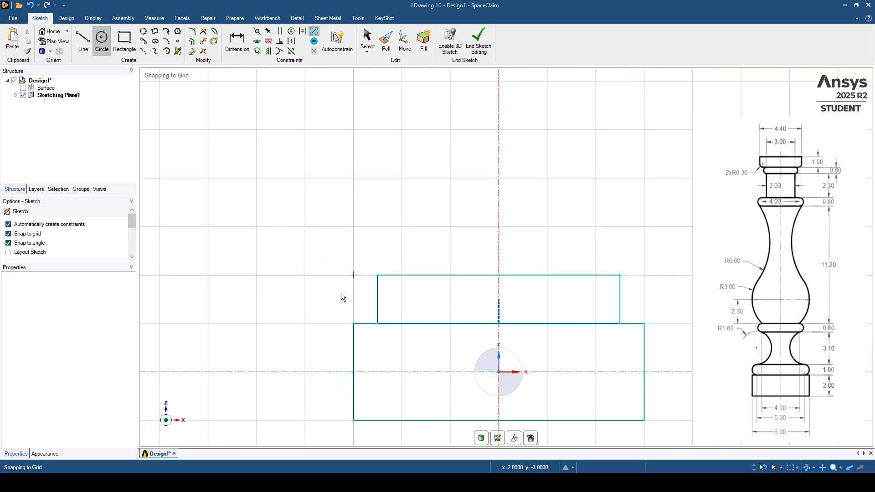
scroll(340, 292, "up", 1)
left_click(385, 301)
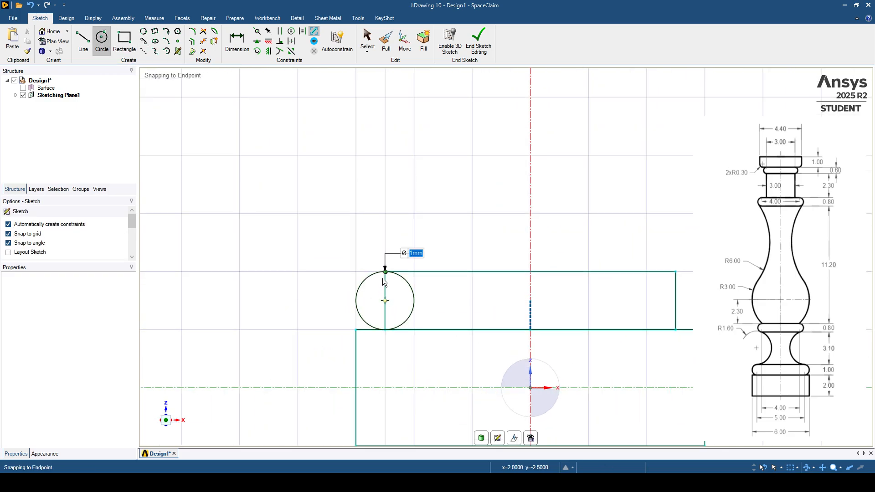
left_click(384, 282)
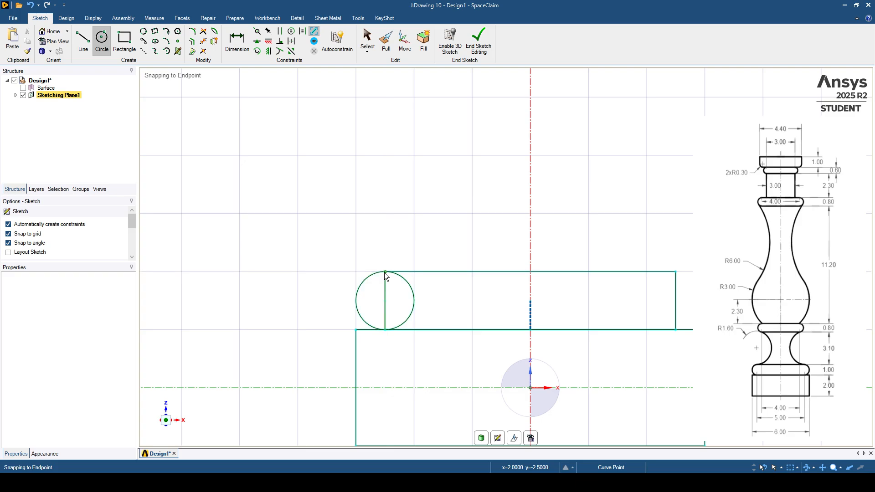
left_click(676, 300)
left_click(676, 272)
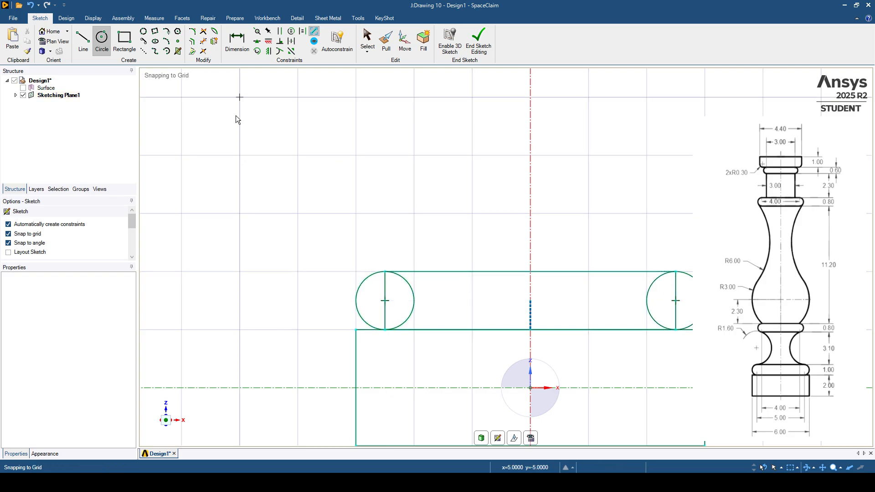
Trim the upper rectangle's short sides, the inner halves of both circles and the construction line to leave a rounded slot outline.
left_click(204, 43)
scroll(385, 291, "up", 1)
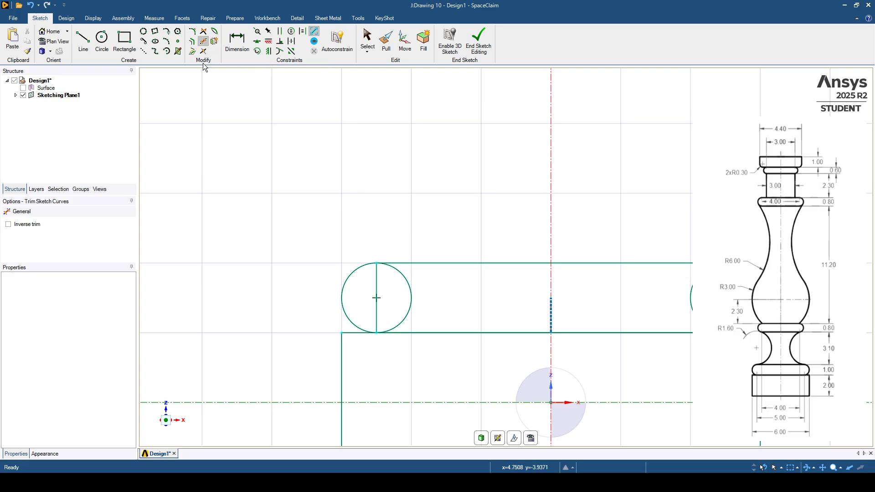
left_click(376, 276)
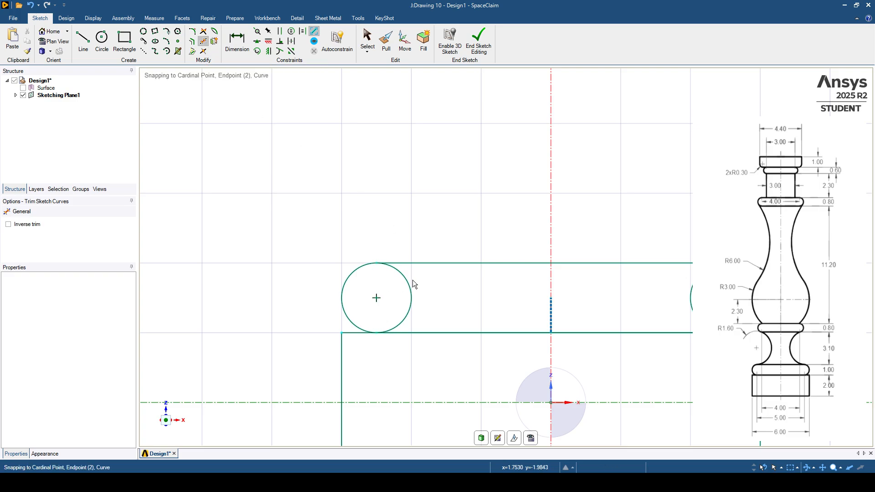
left_click(406, 285)
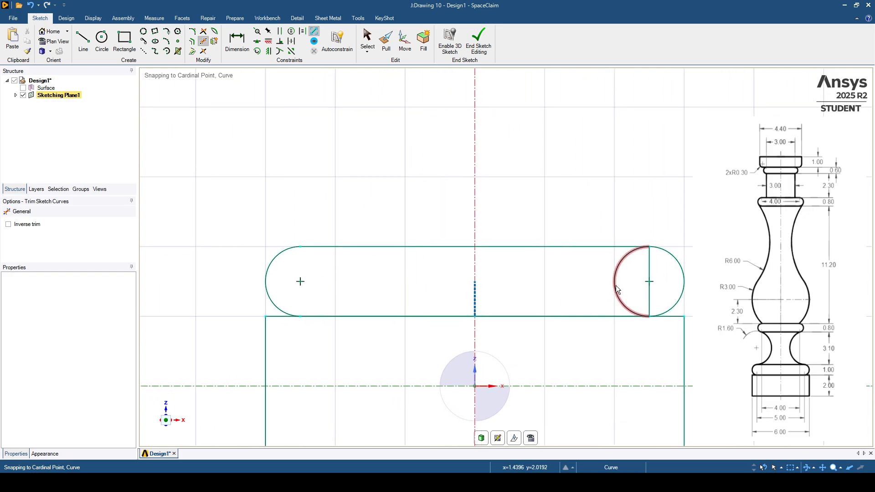
left_click(616, 285)
left_click(647, 266)
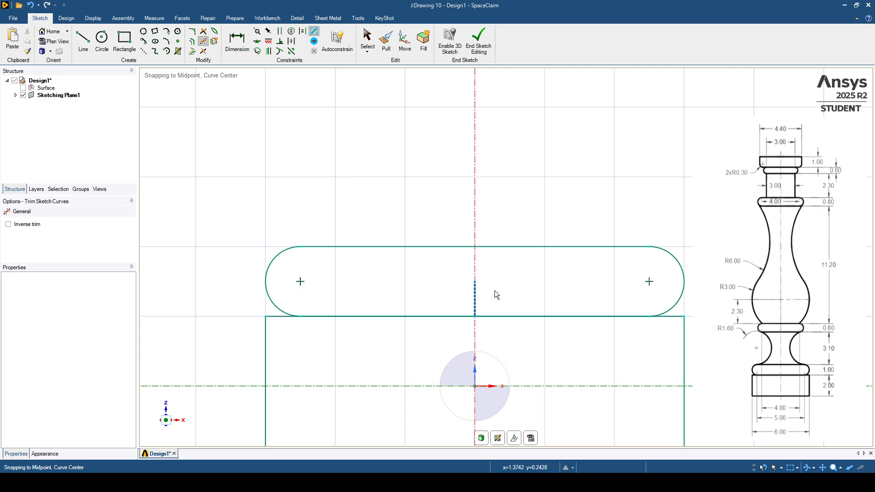
left_click(475, 292)
scroll(474, 292, "down", 8)
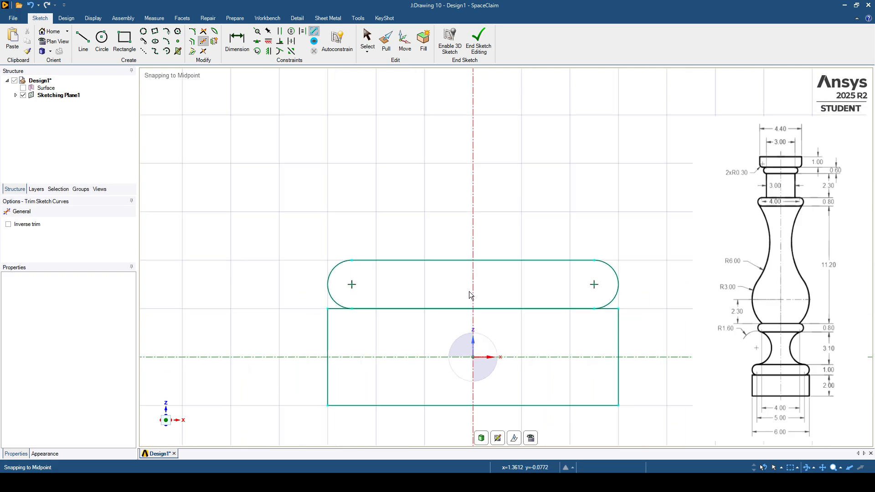
middle_click_drag(429, 302, 422, 297, "shift")
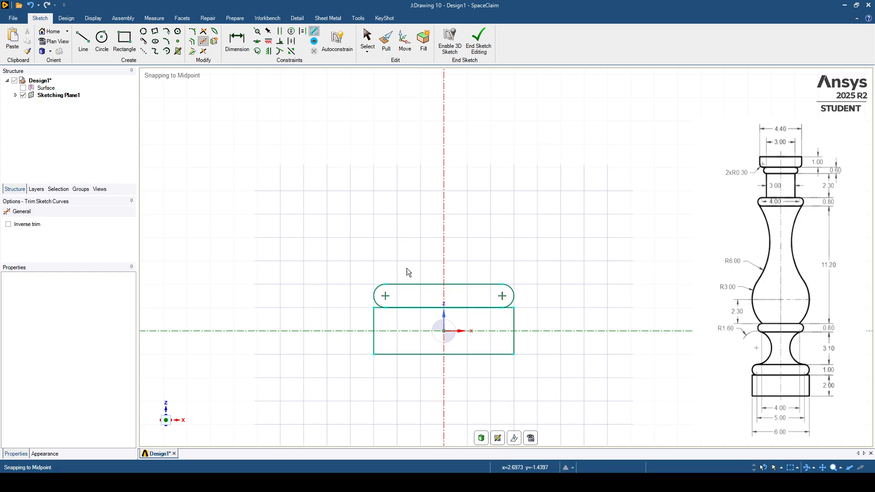
Draw a vertical construction line about 3.5 mm long upward from the midpoint of the rounded ring's upper edge.
left_click(144, 51)
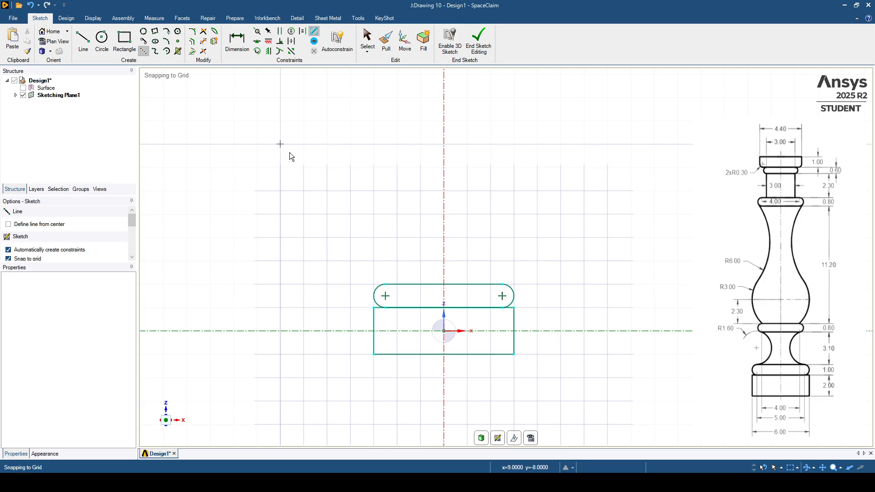
left_click(443, 284)
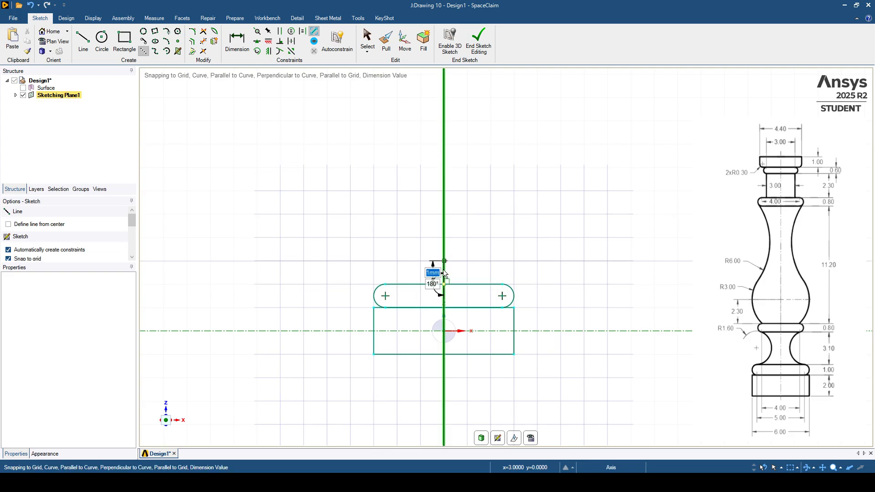
left_click(444, 202)
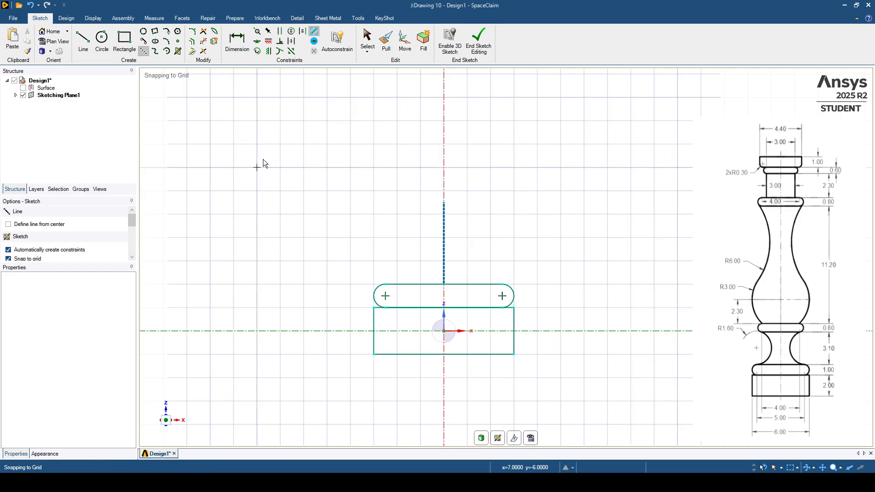
Sketch a centre-defined rectangle, 4 mm wide and 0.8 mm high, centred on the construction line's upper end.
left_click(127, 39)
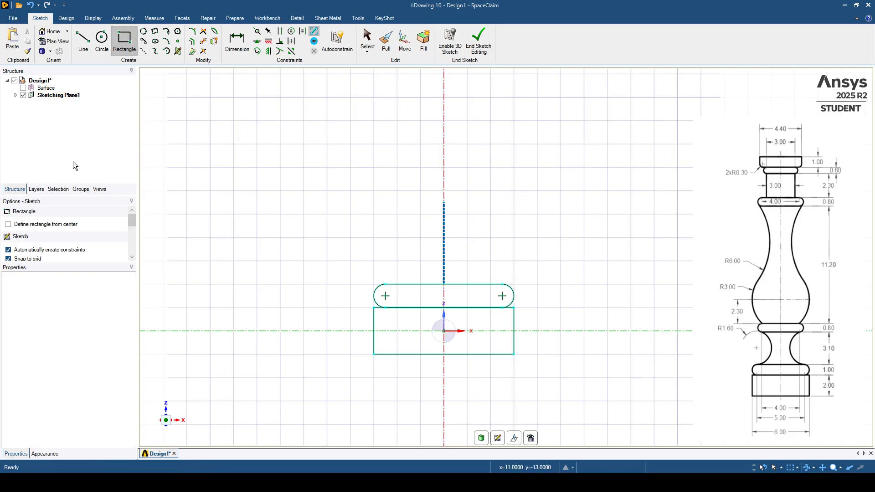
left_click(9, 224)
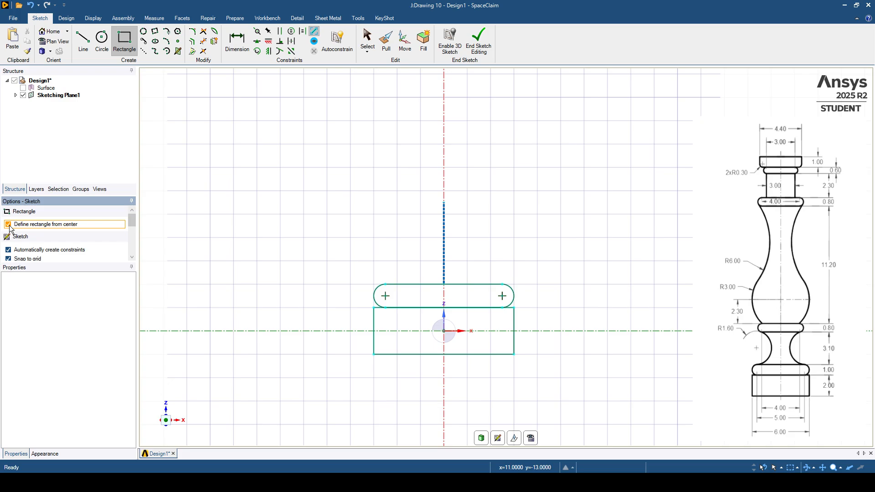
left_click(444, 202)
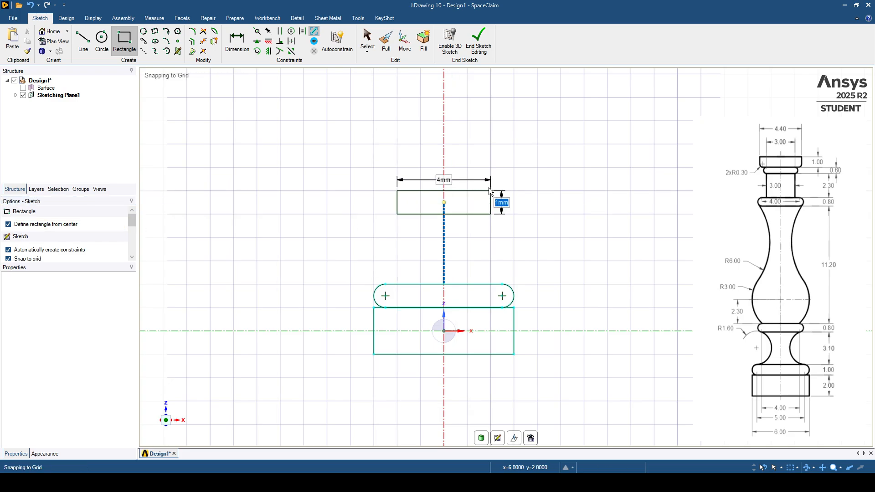
type("0.")
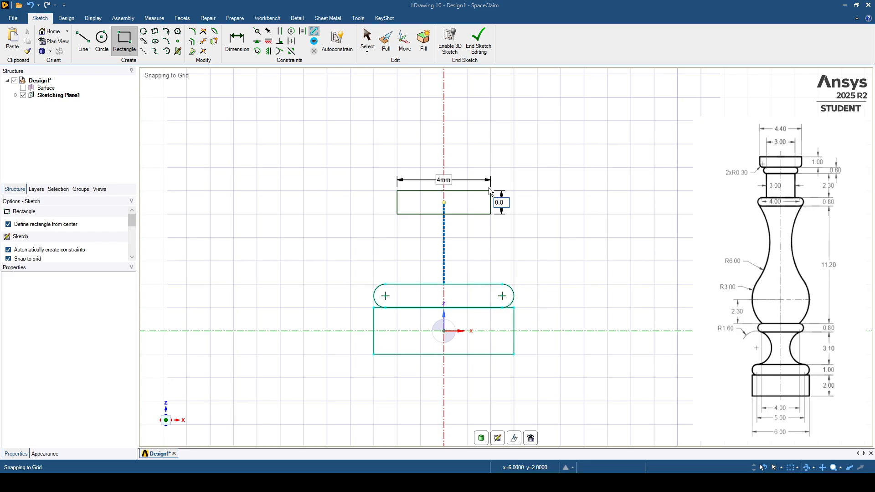
type("8")
key("Tab")
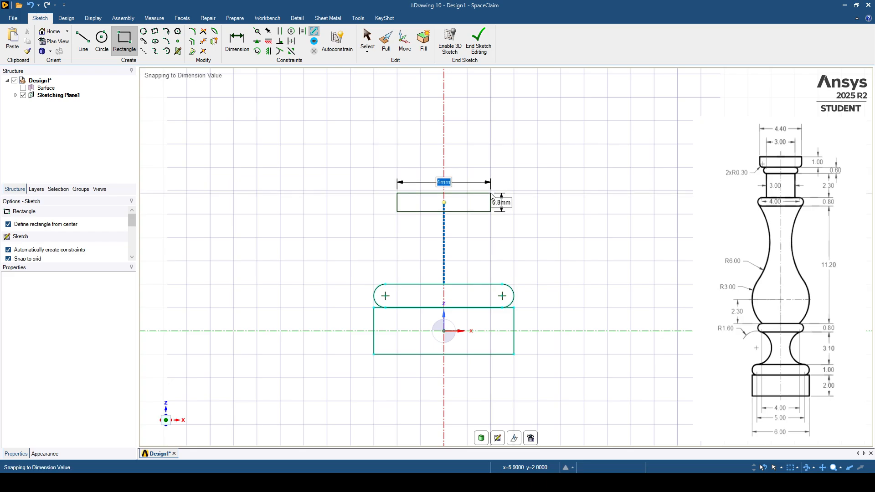
key("Return")
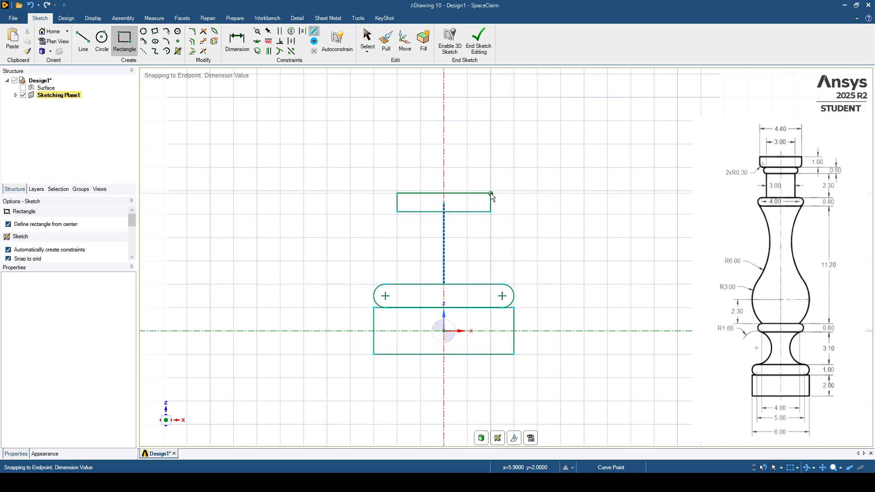
Draw a 0.8 mm diameter circle at the midpoint of each short side of the 4 mm wide rectangle.
key("c")
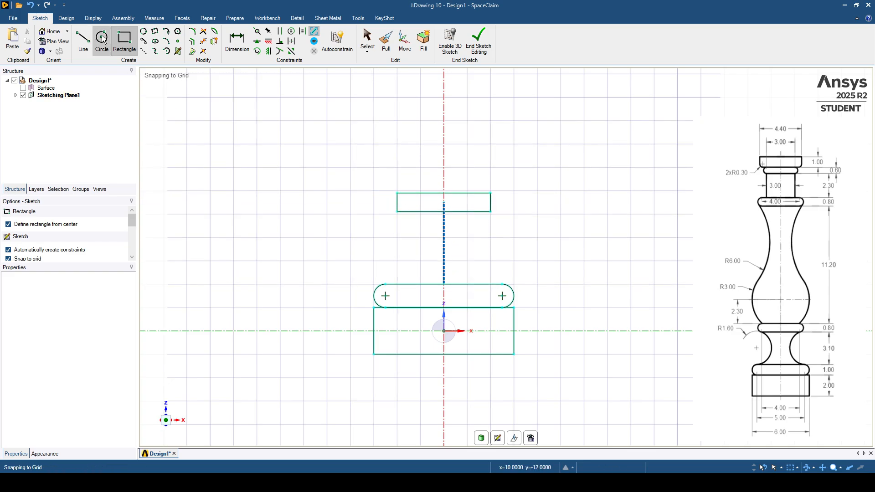
left_click(396, 203)
scroll(397, 203, "up", 2)
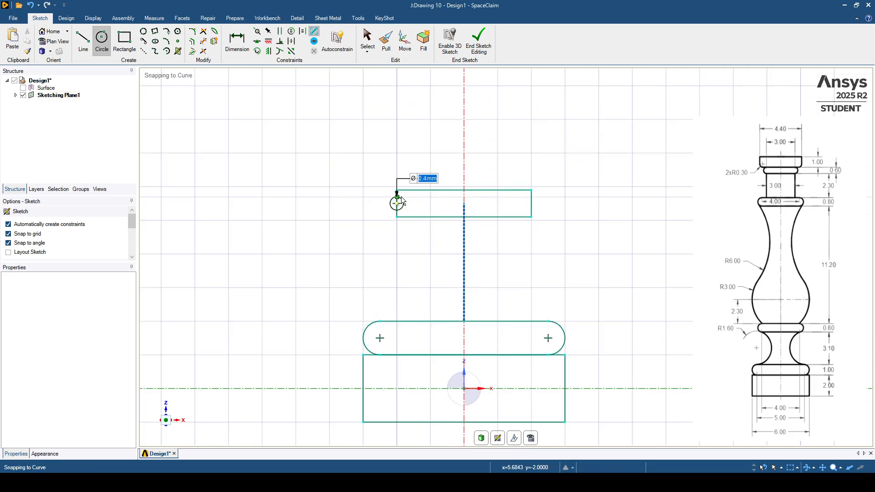
left_click(400, 195)
left_click(531, 203)
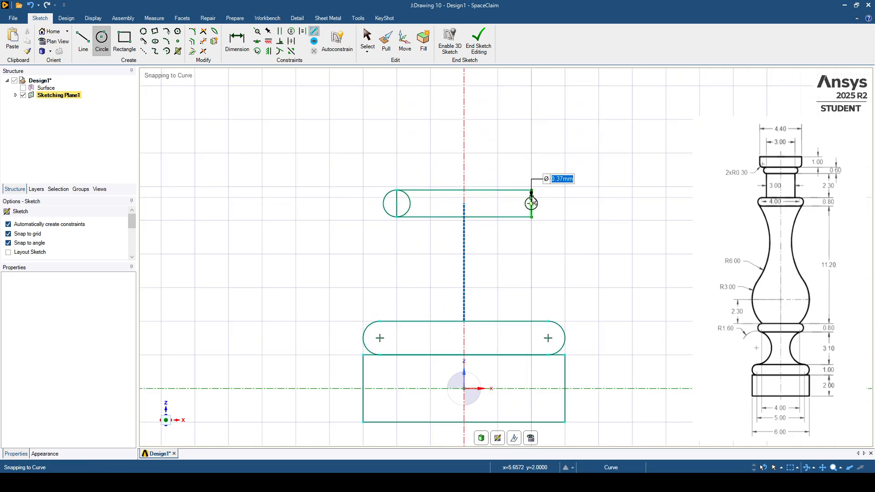
left_click(532, 190)
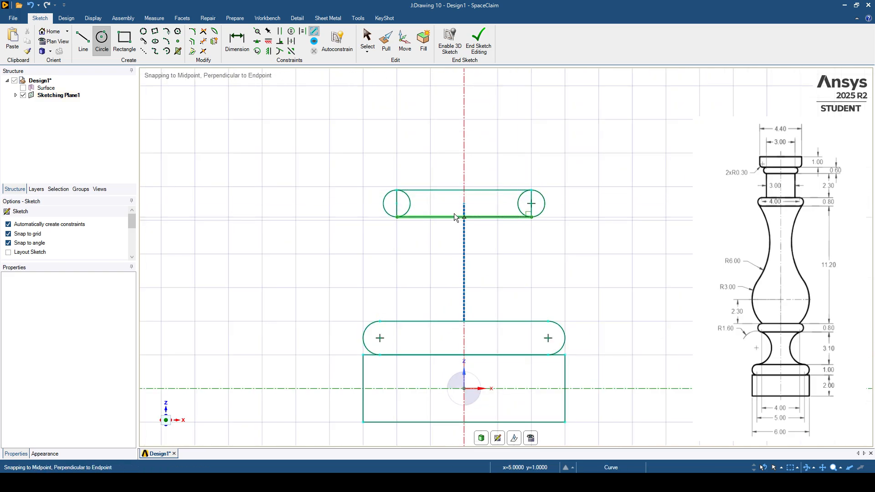
Trim the 4 mm rectangle's short sides and the inner halves of both circles to leave a second rounded slot outline.
left_click(203, 43)
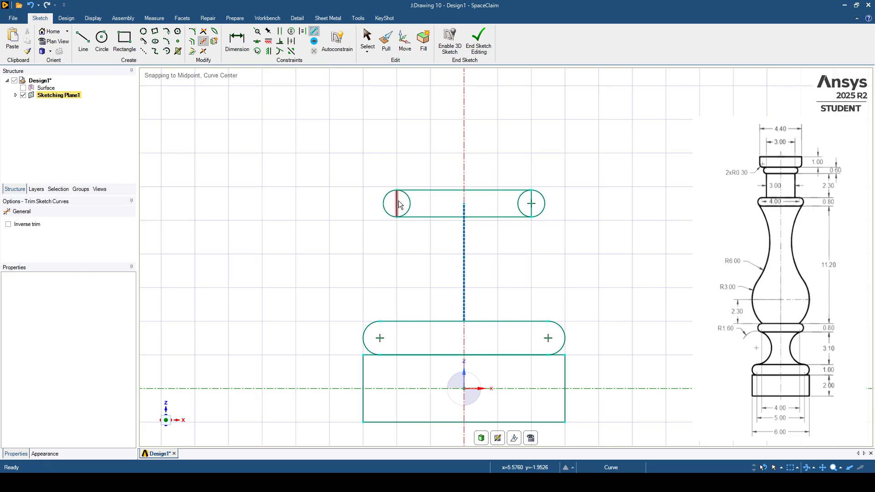
left_click(528, 203)
scroll(496, 215, "down", 2)
middle_click_drag(430, 240, 373, 253, "shift")
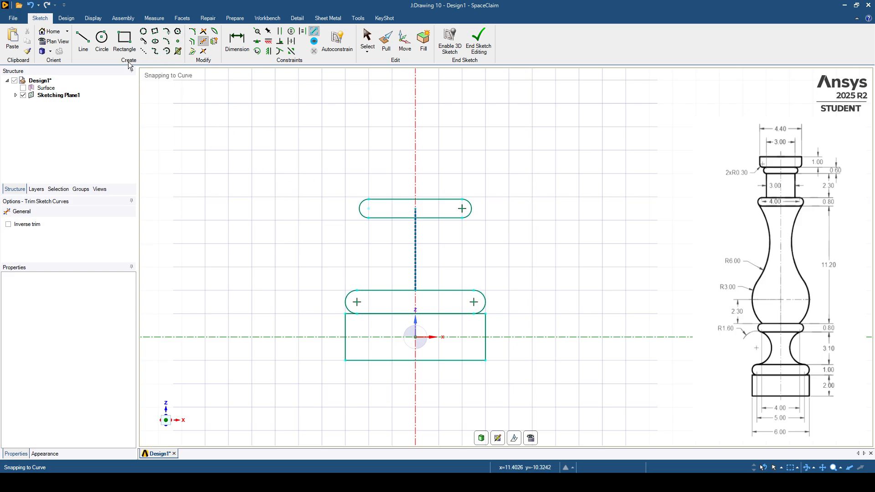
Draw an inward-curving three-point arc of 1.6 mm radius joining the left ends of the two rounded rings.
left_click(166, 41)
left_click(369, 219)
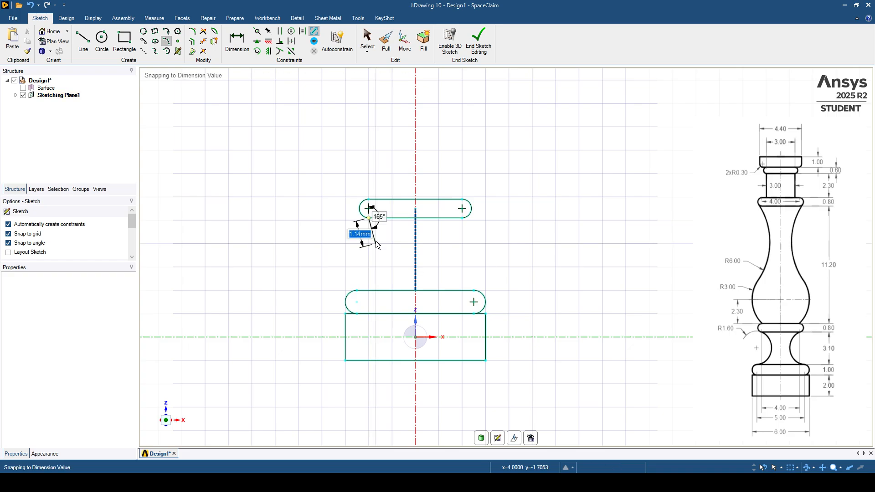
left_click(357, 291)
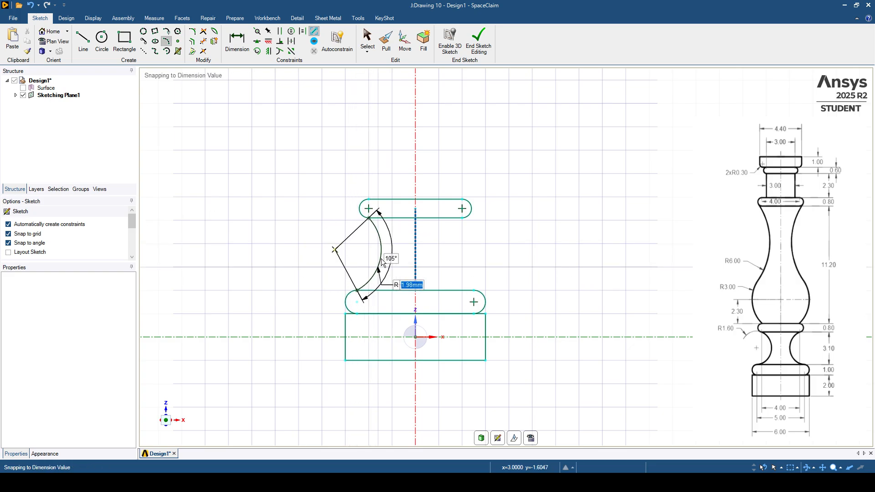
type("1")
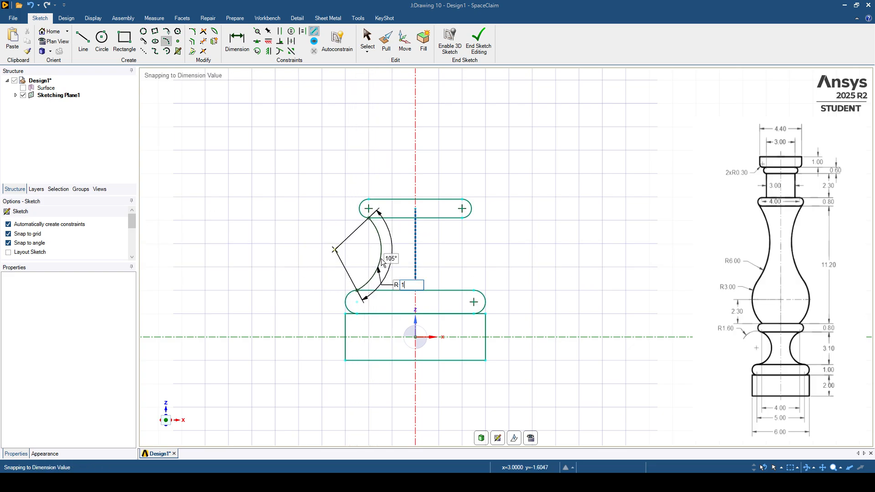
type(".6")
key("Return")
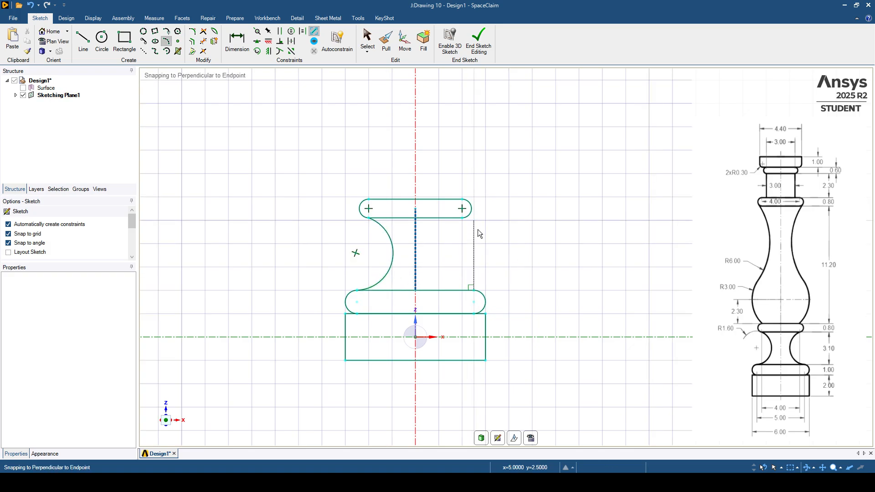
Draw a matching inward-curving arc of 1.6 mm radius between the right ends of the two rounded rings.
left_click(463, 218)
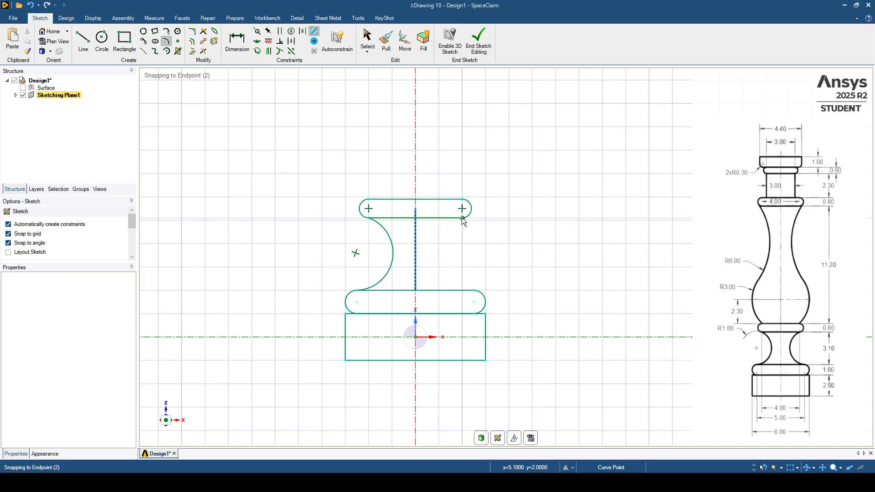
left_click(475, 292)
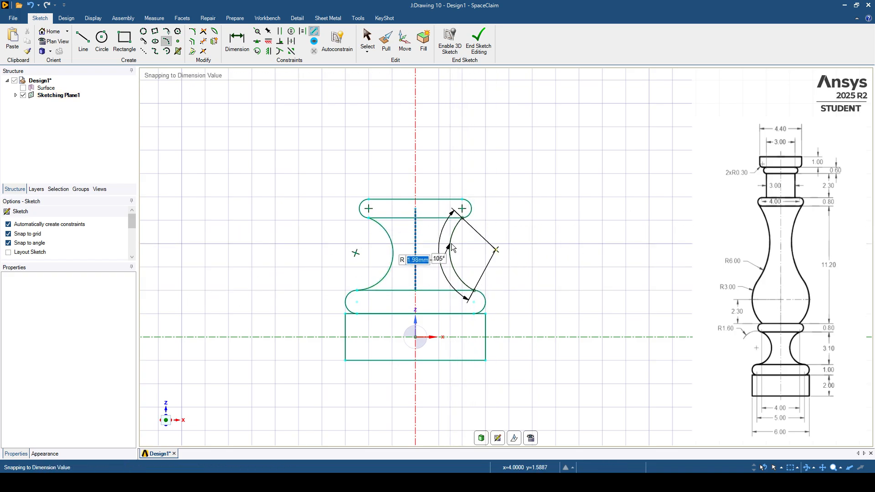
type("1.6")
key("Return")
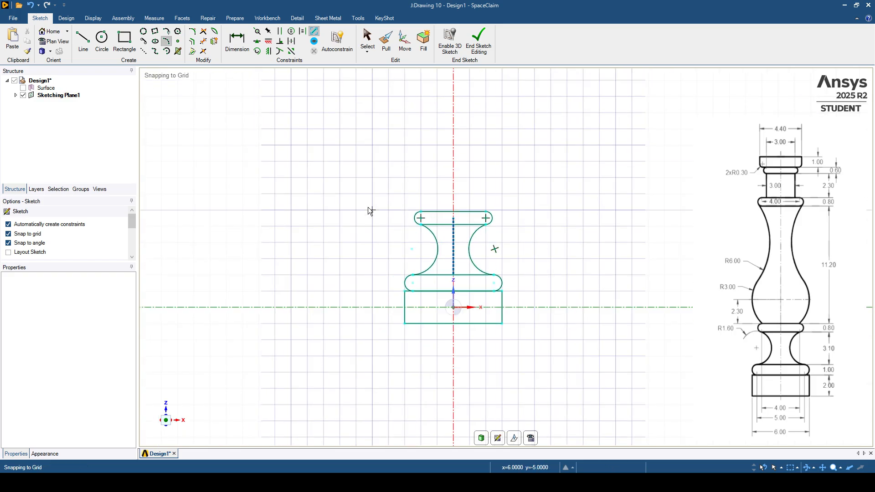
Trim away the vertical construction line between the two rounded rings, including its end inside the upper ring.
scroll(319, 212, "down", 3)
scroll(410, 236, "up", 2)
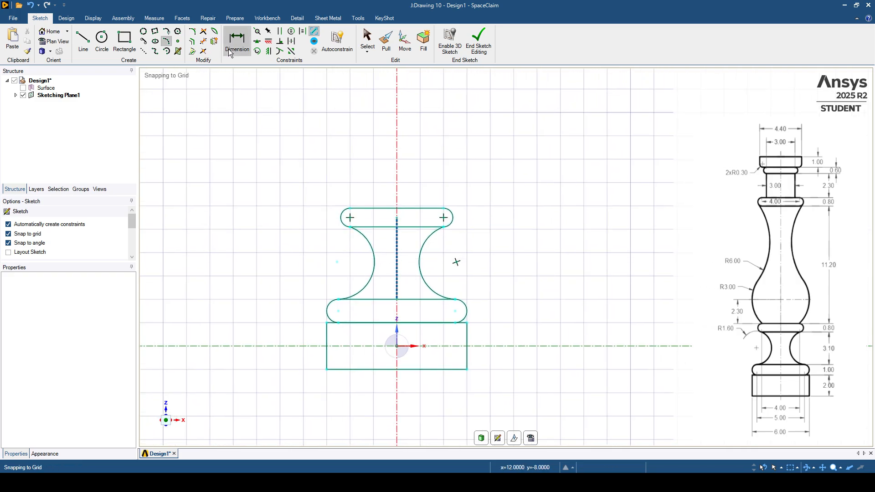
left_click(202, 43)
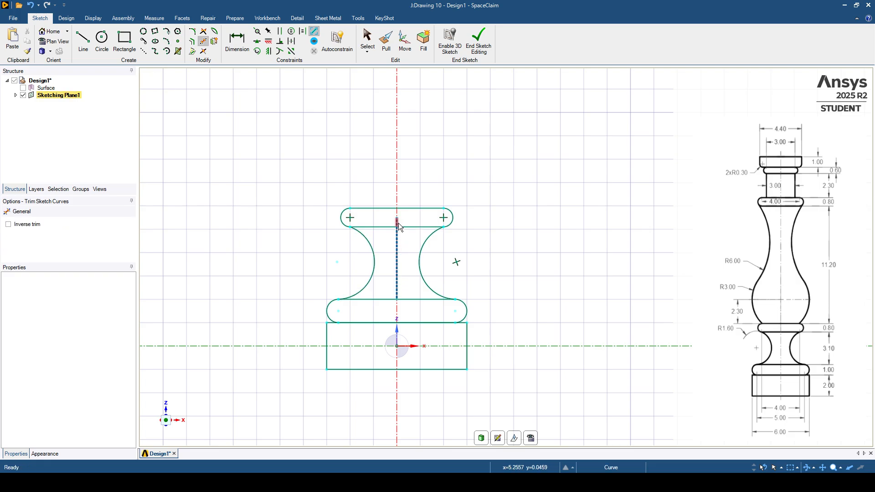
left_click(398, 235)
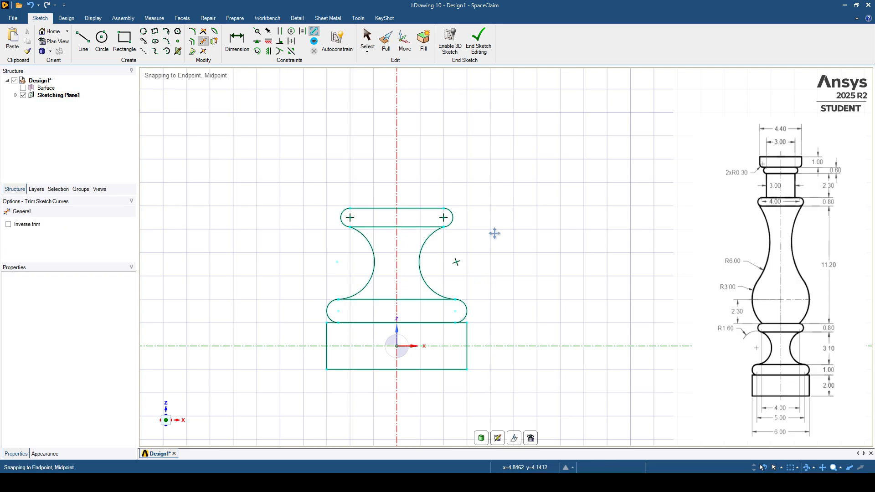
Draw a 2.3 mm vertical construction line upward from the midpoint of the upper rounded ring's top edge.
scroll(495, 280, "down", 3)
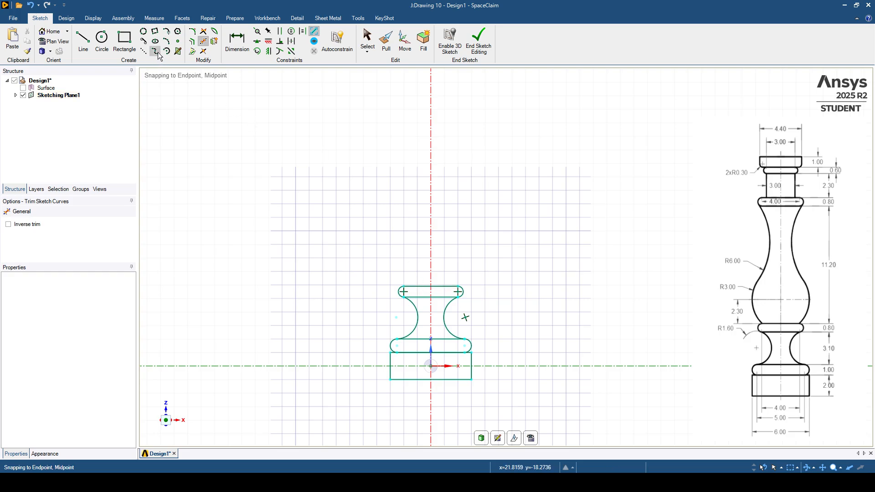
left_click(143, 51)
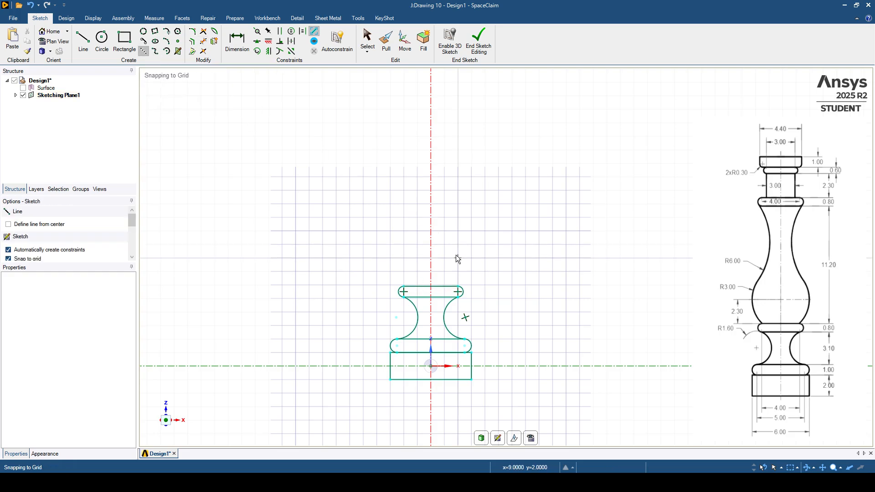
scroll(430, 283, "up", 5)
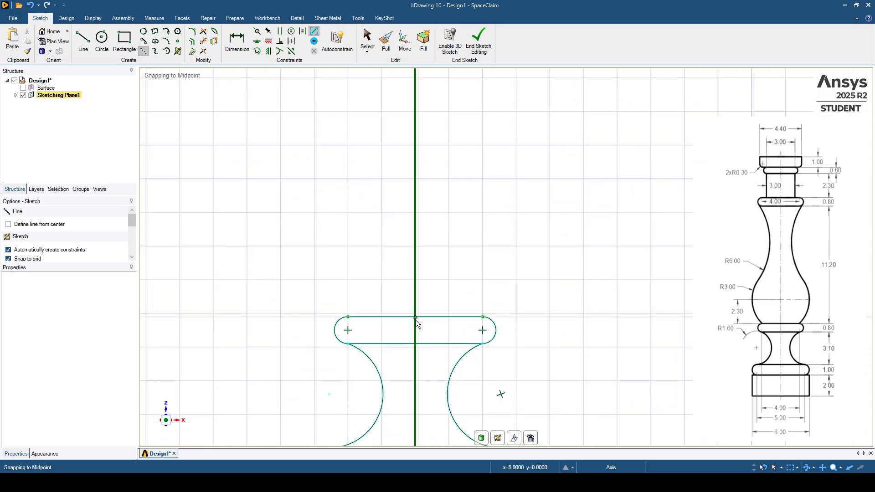
left_click(415, 317)
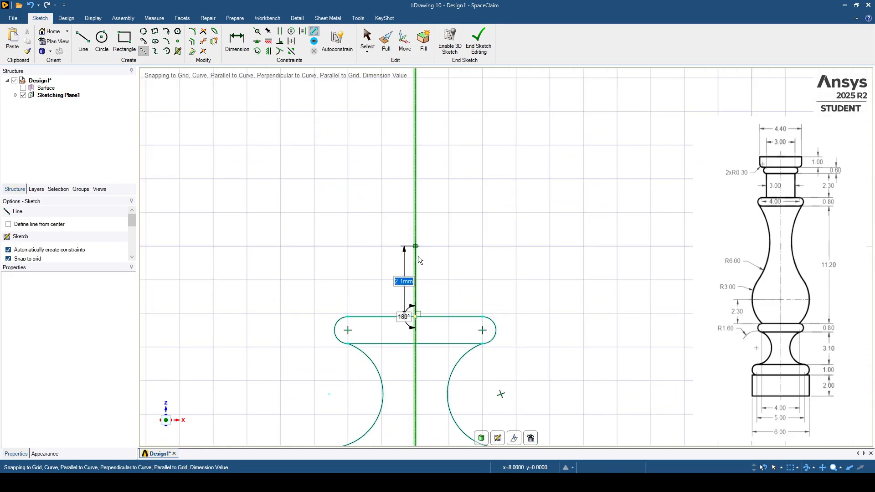
type("2.3")
key("Return")
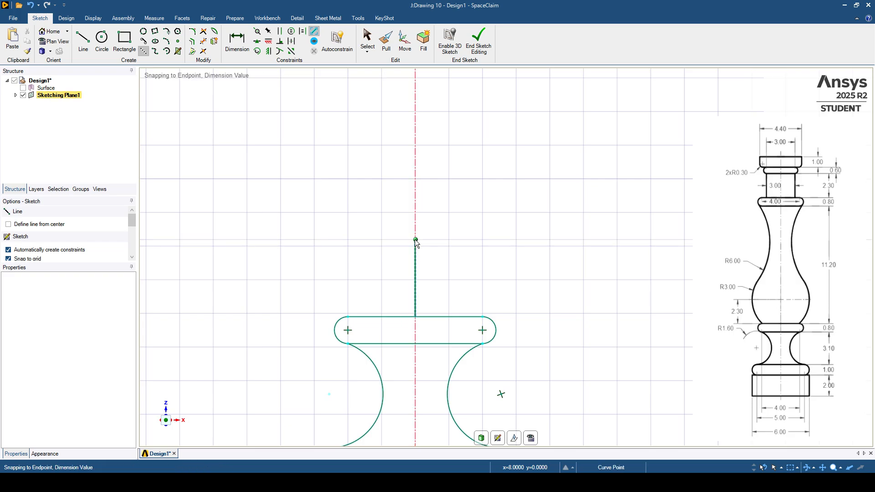
Draw a 6 mm diameter circle centred on the upper end of the 2.3 mm construction line.
scroll(437, 207, "down", 3)
scroll(435, 209, "up", 1)
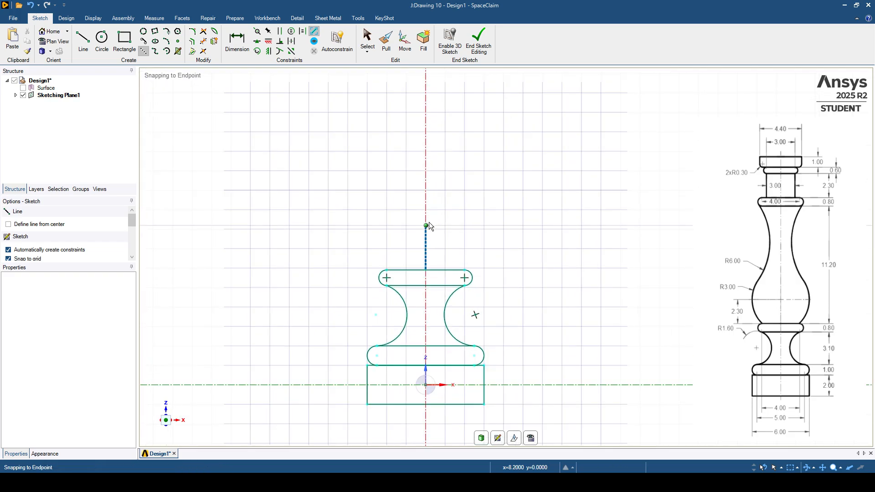
left_click(102, 38)
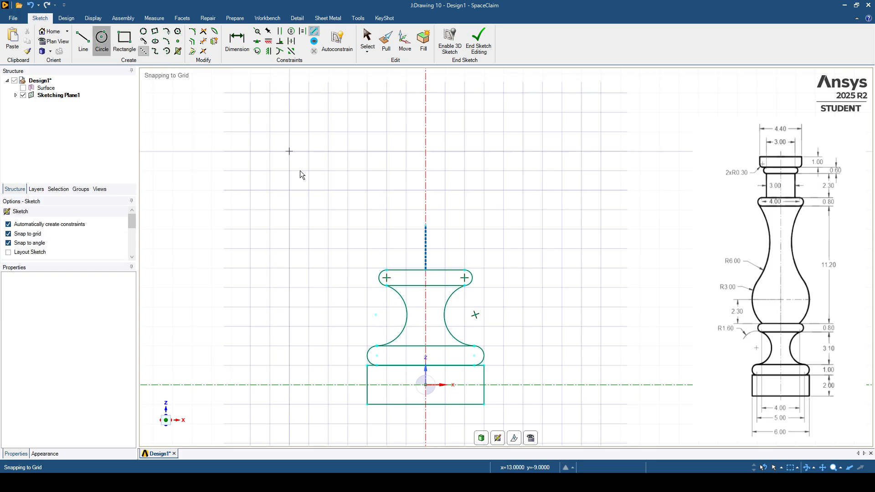
scroll(420, 245, "up", 3)
left_click(430, 209)
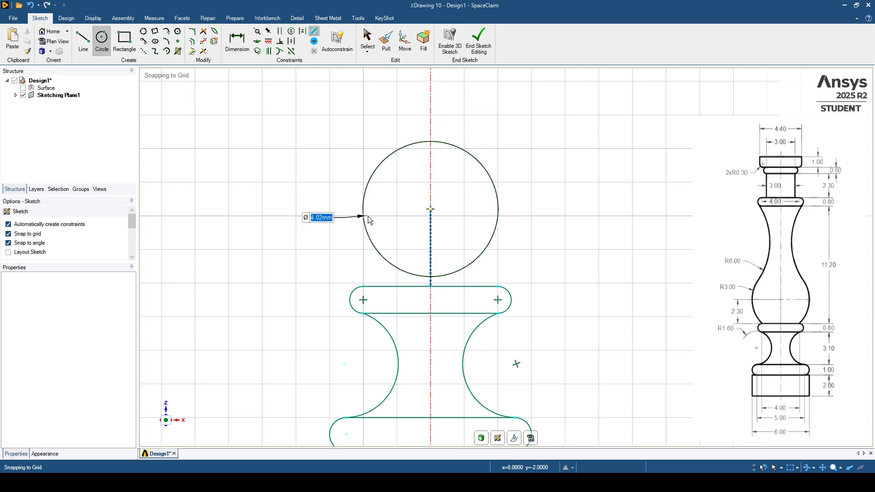
type("6")
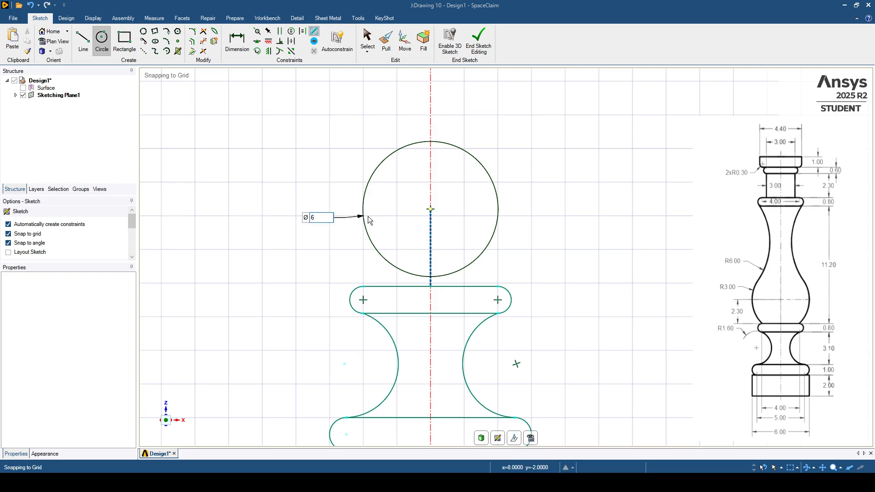
key("Return")
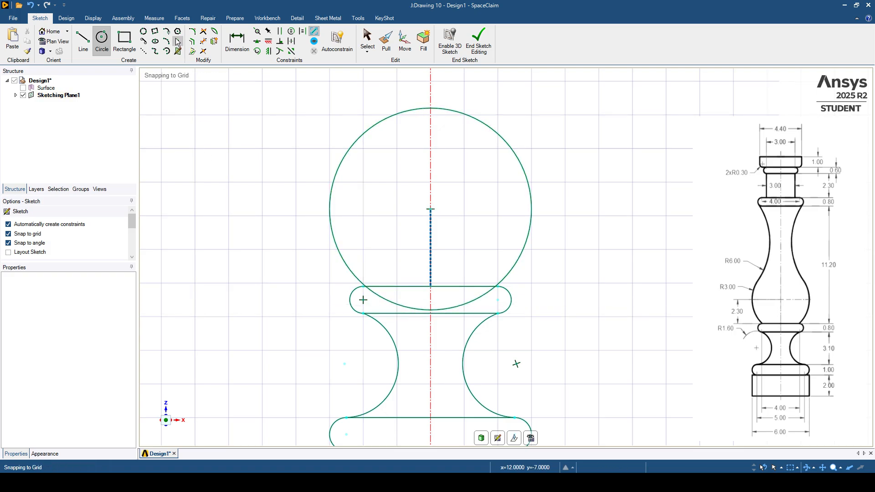
Trim away the lower arc of the 6 mm circle where it overlaps the upper rounded ring.
left_click(203, 42)
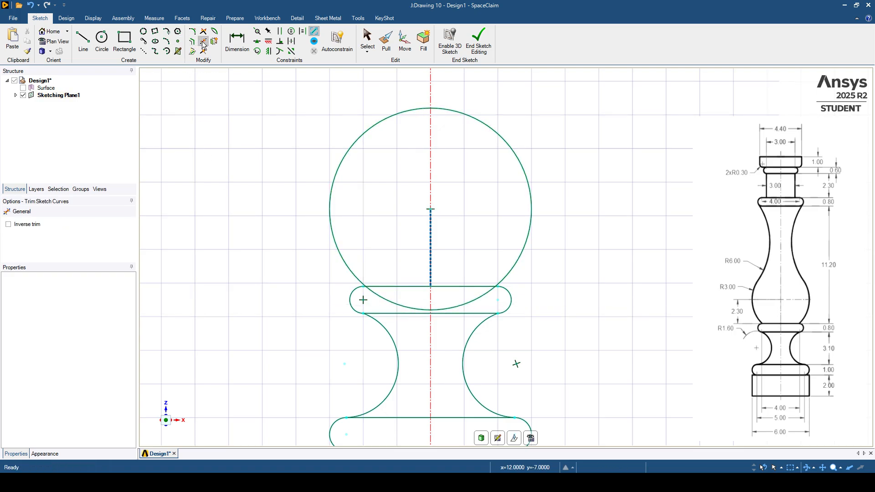
left_click(374, 294)
scroll(452, 339, "down", 2)
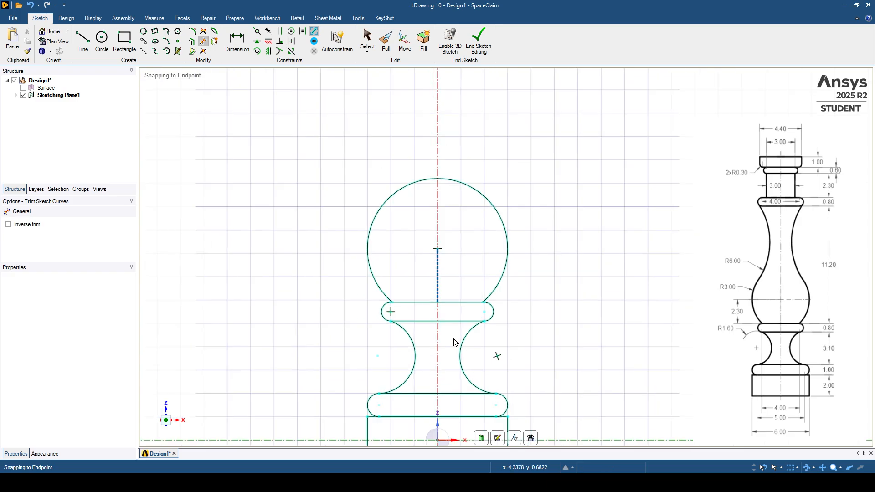
scroll(447, 341, "down", 2)
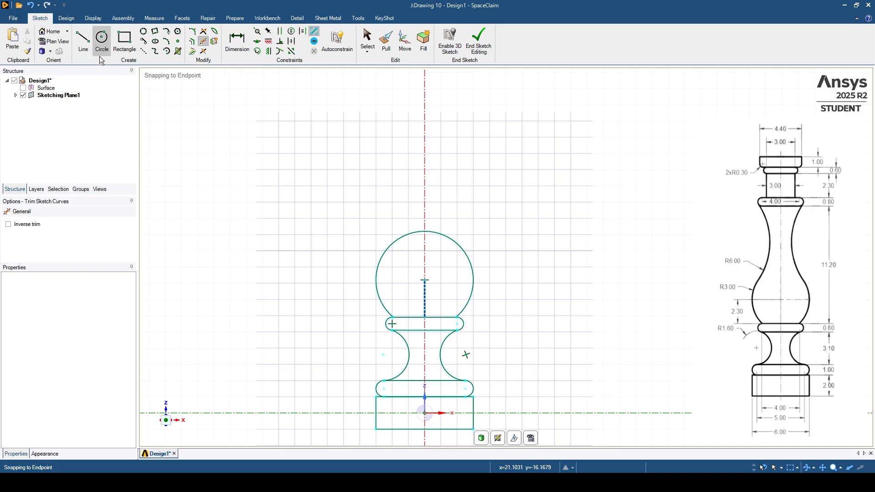
Draw an 11.6 mm vertical construction line upward from the midpoint of the upper rounded ring's top edge.
left_click(143, 51)
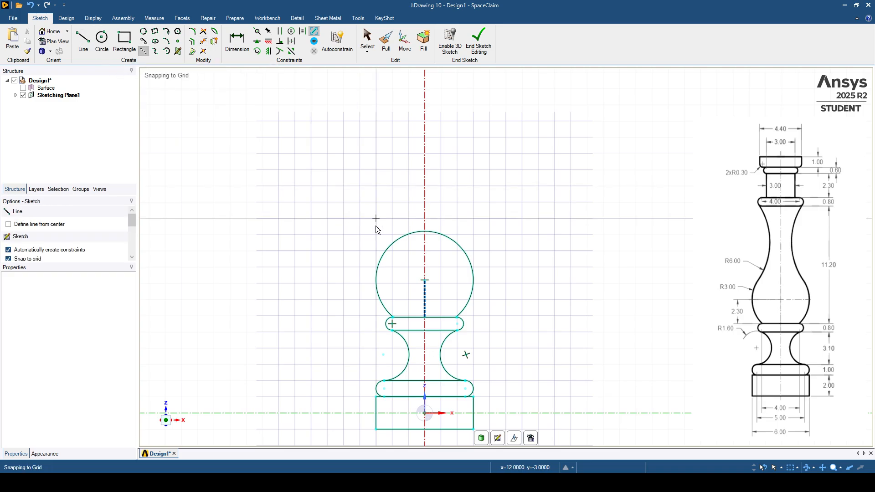
left_click(425, 318)
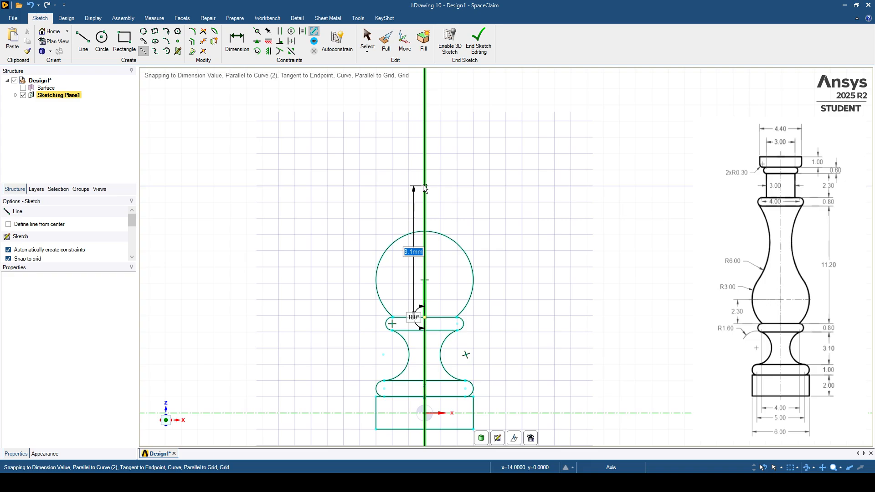
type("11.6")
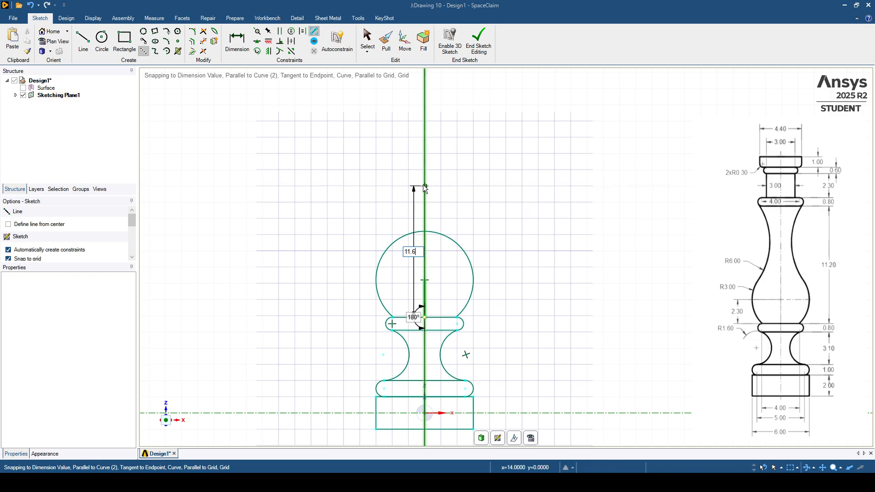
key("Return")
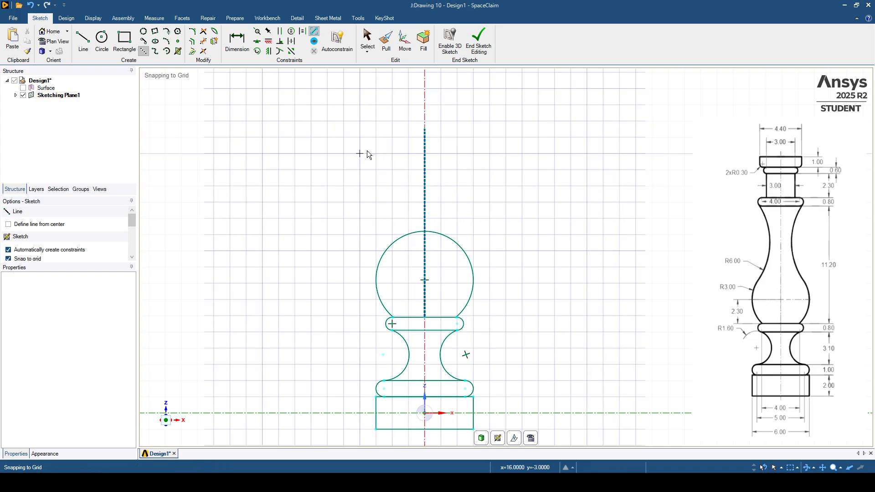
Draw a rectangle defined from its center, 4 mm wide and 0.8 mm high, on the upper end of the 11.6 mm construction line.
middle_click_drag(367, 152, 361, 191, "shift")
middle_click_drag(306, 181, 273, 204, "shift")
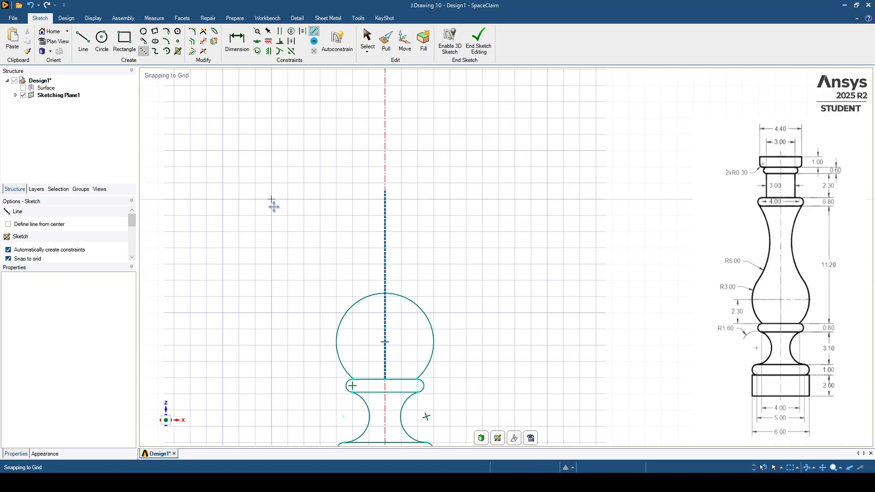
left_click(122, 40)
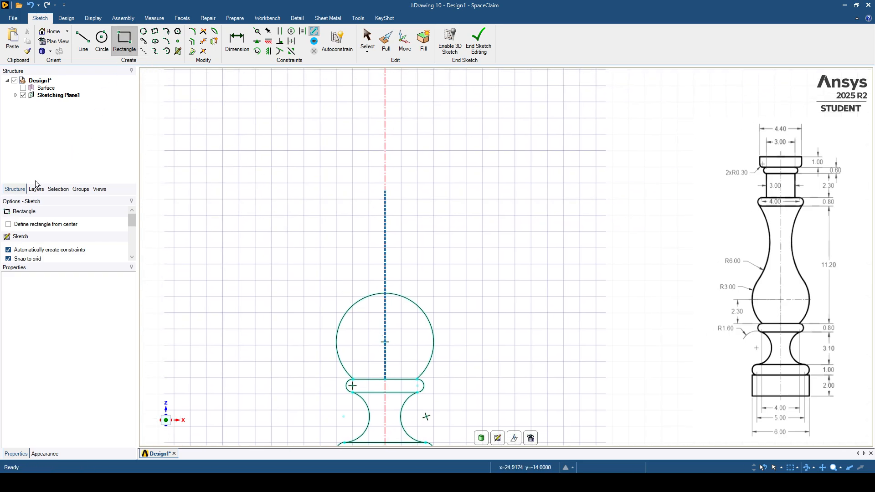
left_click(8, 226)
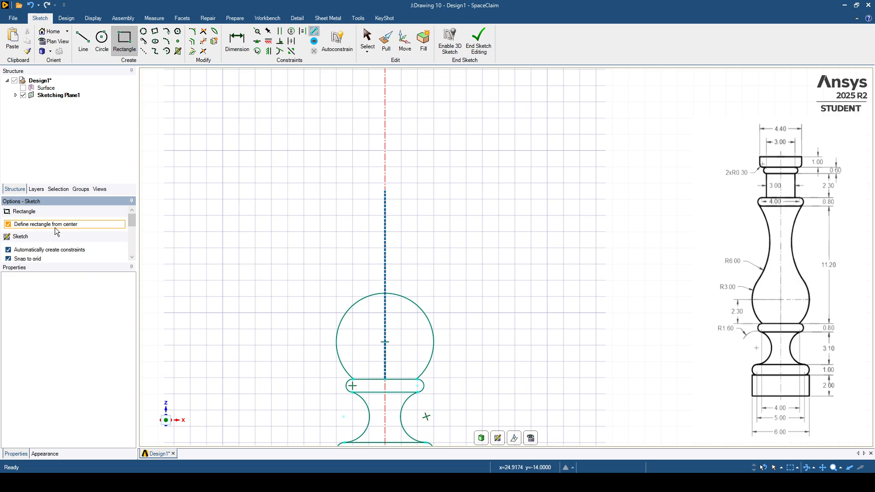
left_click(385, 192)
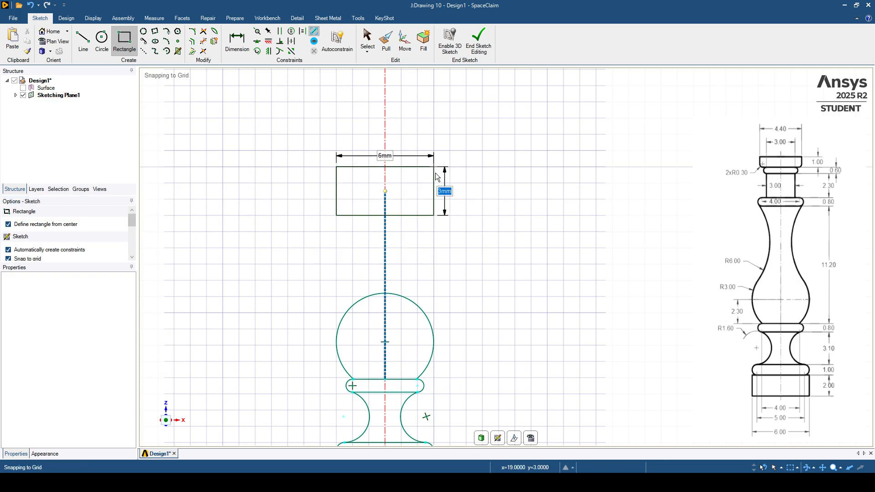
type("0.8")
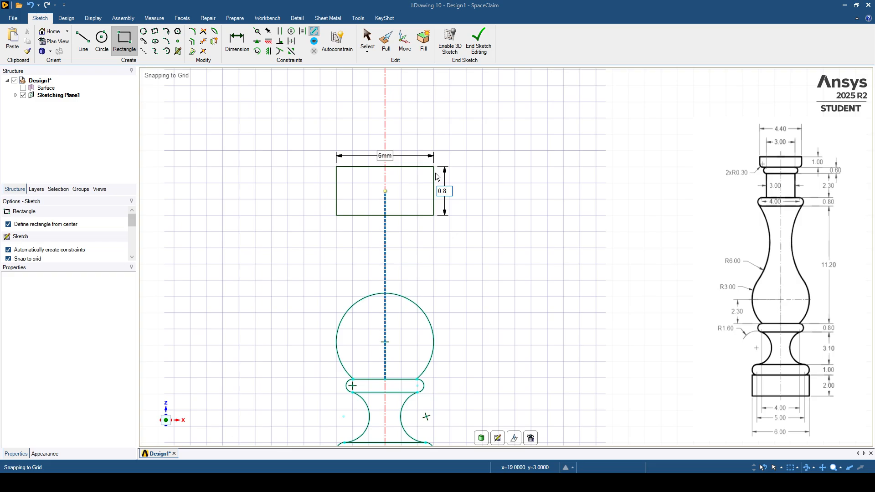
key("Tab")
type("4")
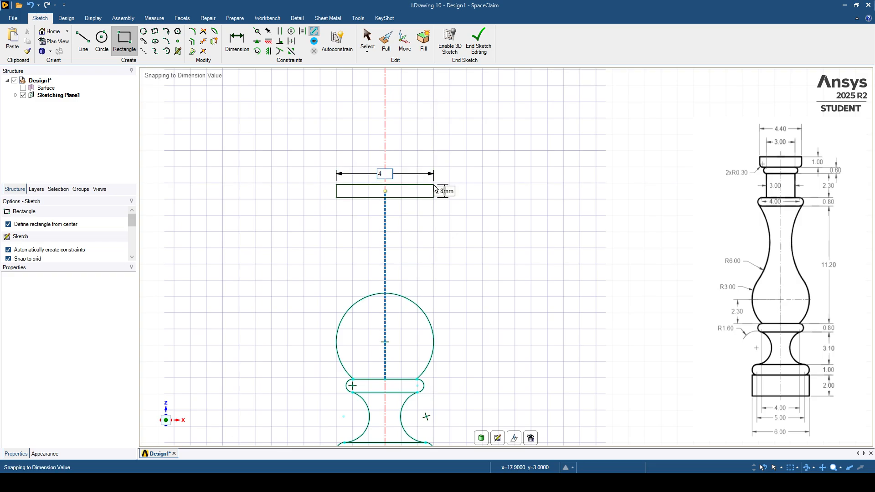
key("Return")
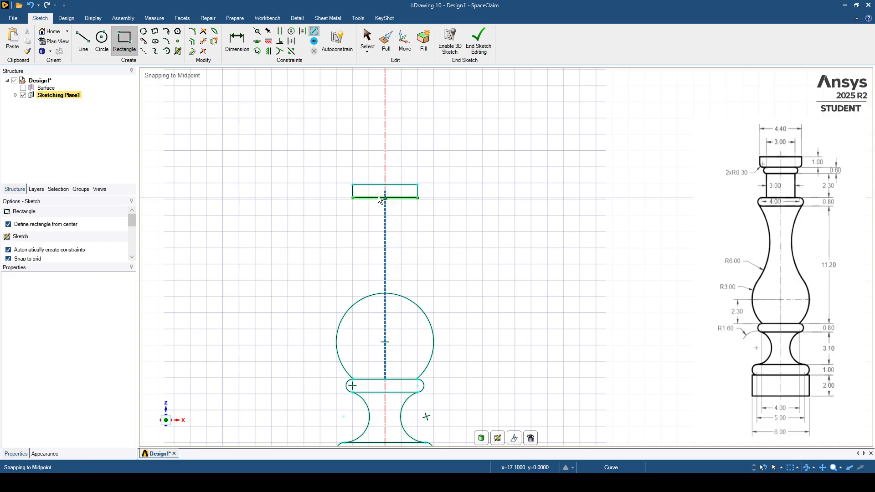
Draw a circle centred on the midpoint of each short side of the new rectangle, passing through its corners.
scroll(378, 196, "up", 1)
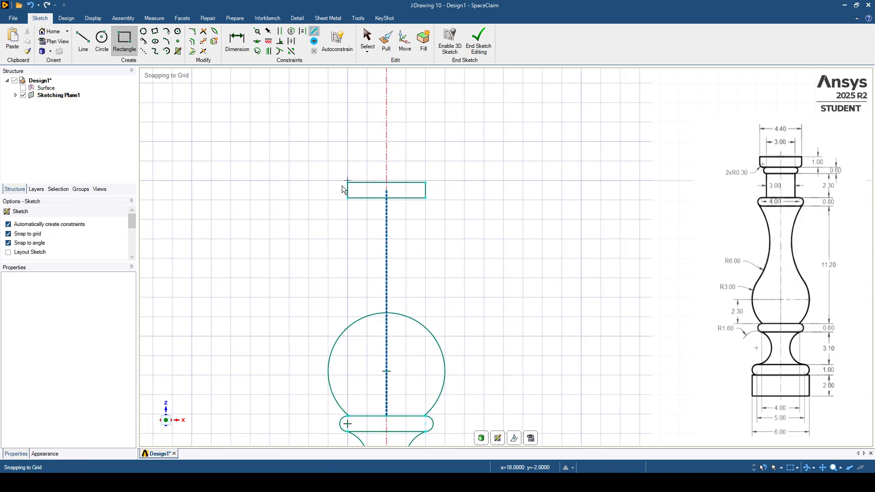
scroll(342, 189, "up", 3)
key("c")
left_click(351, 195)
left_click(352, 179)
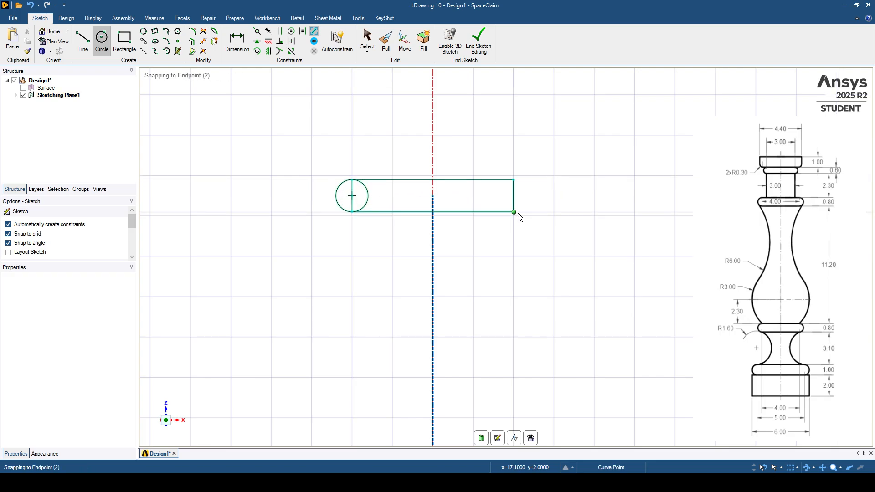
left_click(513, 196)
left_click(514, 181)
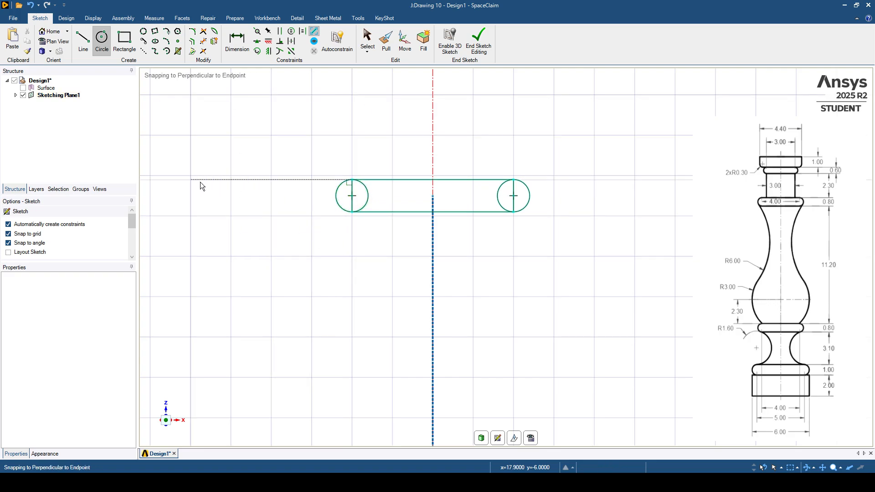
Trim the rectangle's short sides and the inner halves of both circles, leaving a ring with rounded ends.
scroll(425, 268, "up", 2)
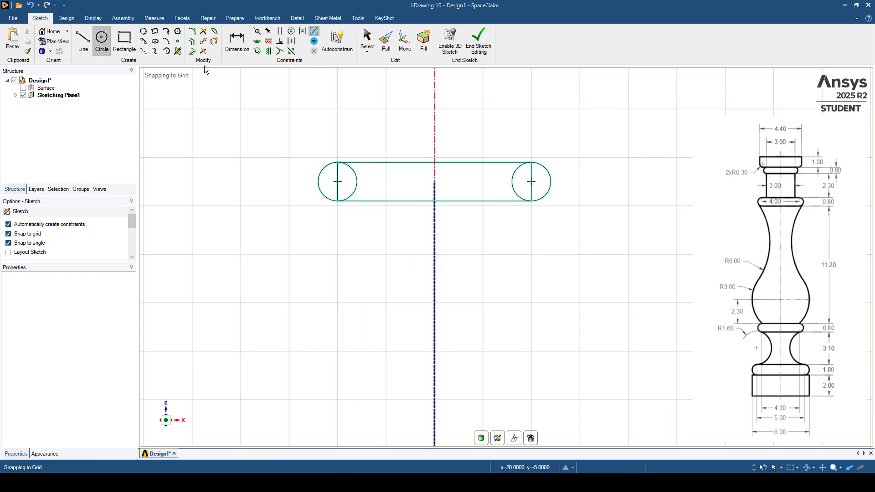
left_click(203, 43)
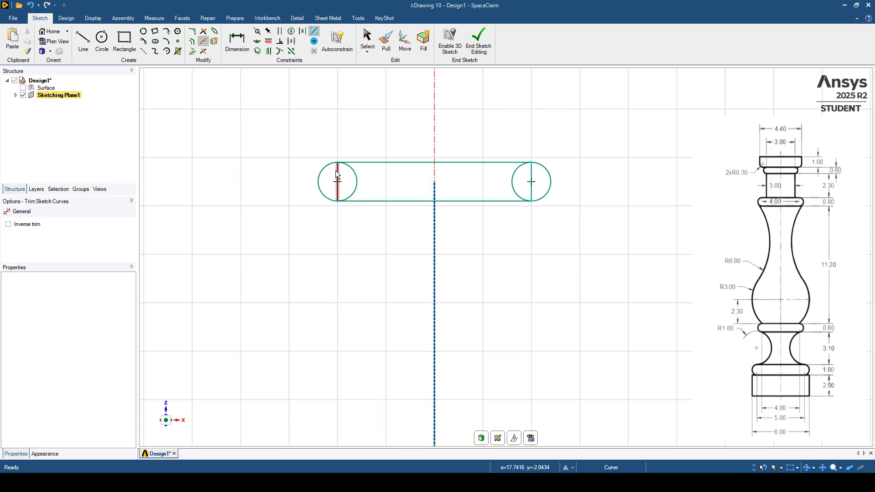
left_click(336, 171)
left_click(354, 176)
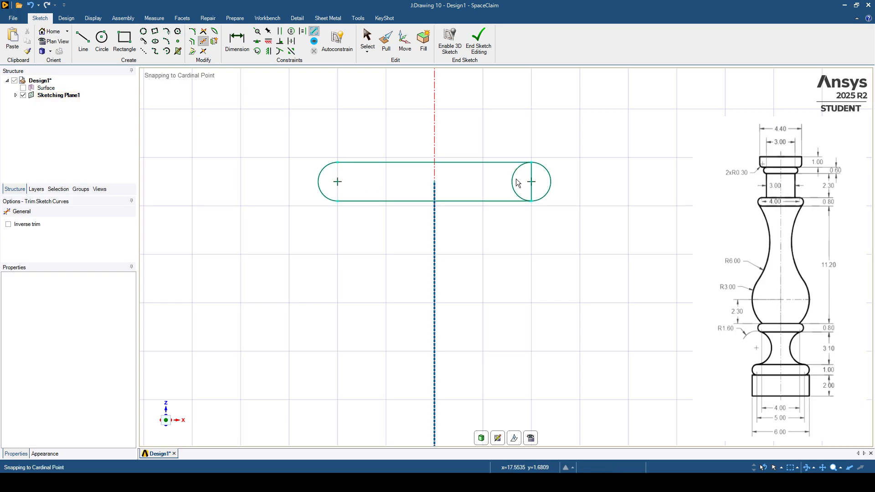
left_click(527, 176)
scroll(484, 212, "down", 5)
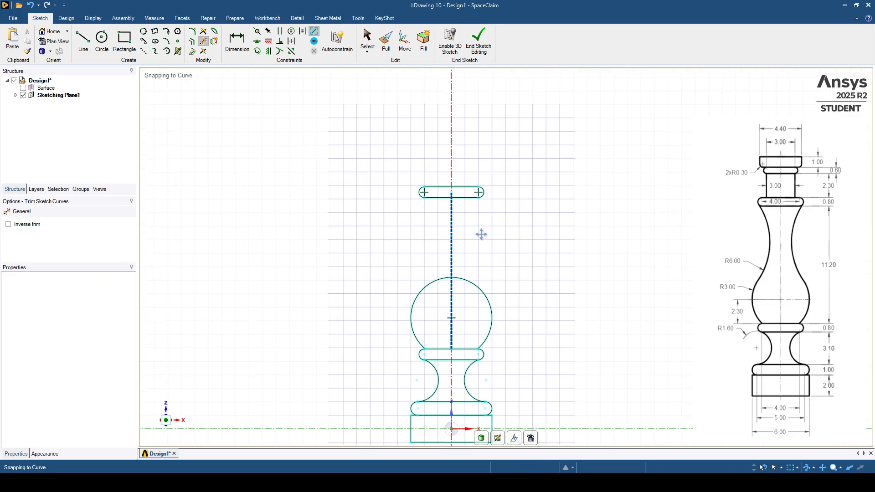
With trimming disabled, create a 6 mm radius rounded corner joining the large circle's upper left side to the top ring's left end.
middle_click_drag(481, 234, 443, 224, "shift")
scroll(406, 243, "up", 1)
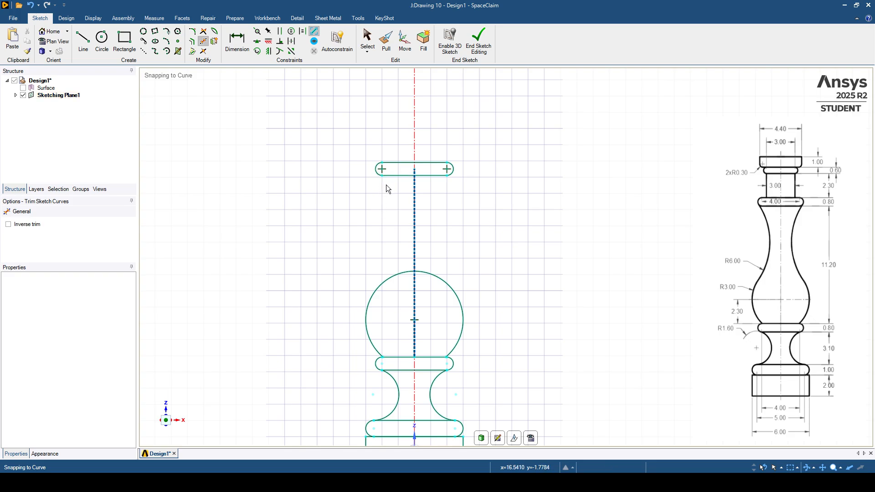
middle_click_drag(370, 237, 344, 211, "shift")
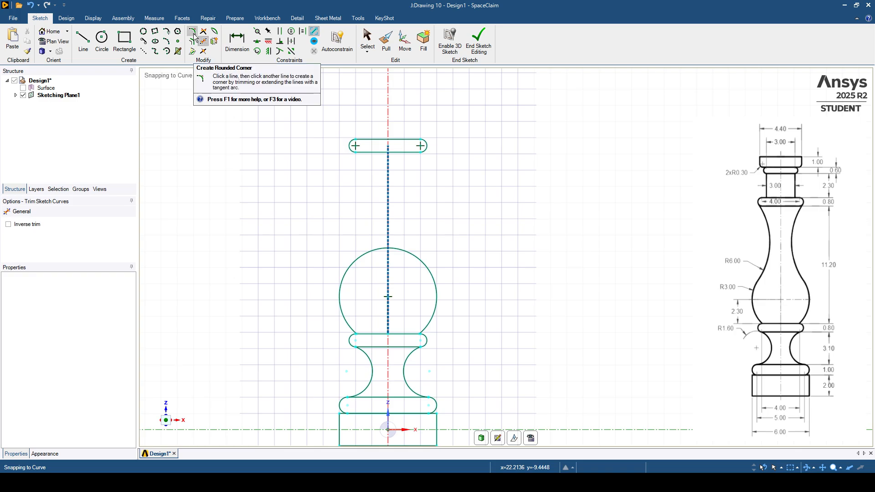
left_click(194, 35)
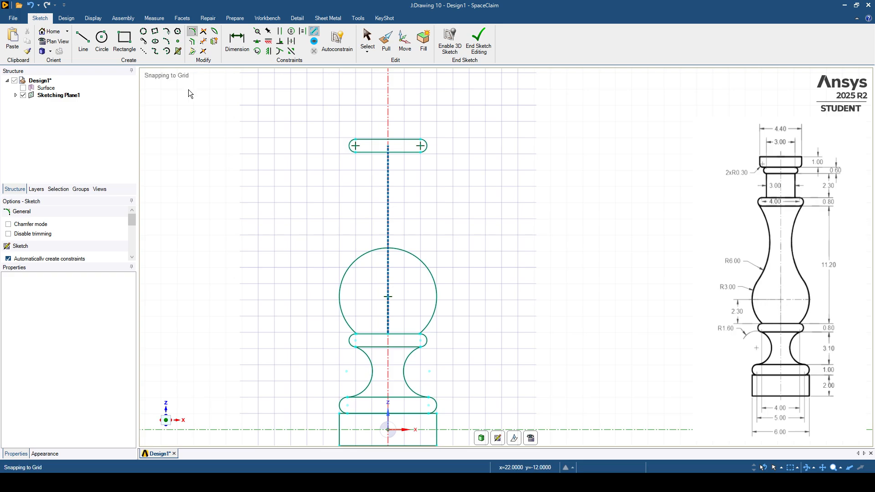
left_click(8, 234)
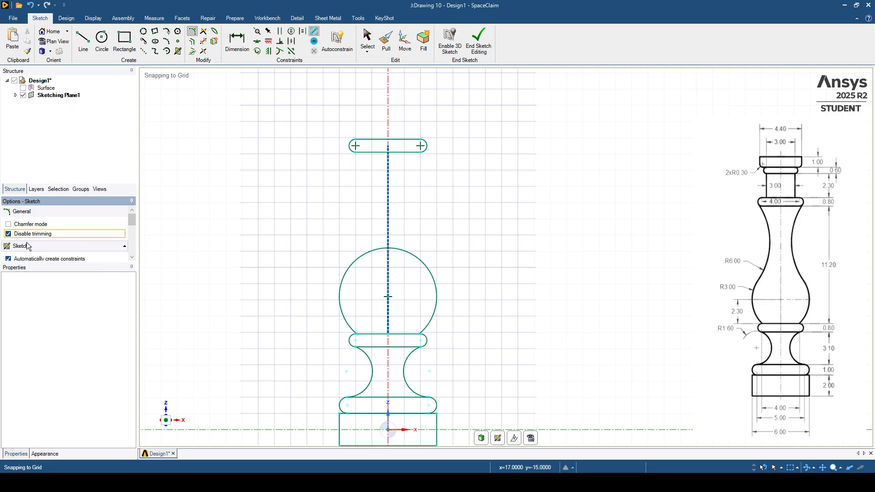
left_click(354, 261)
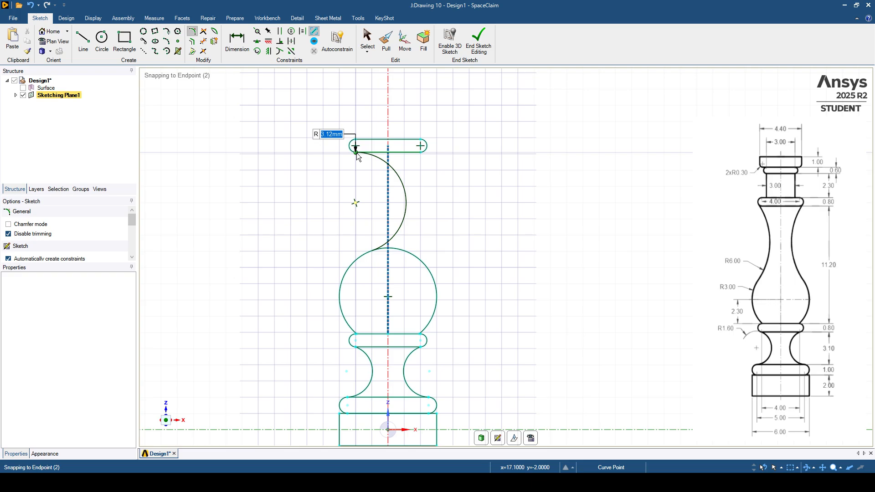
type("6")
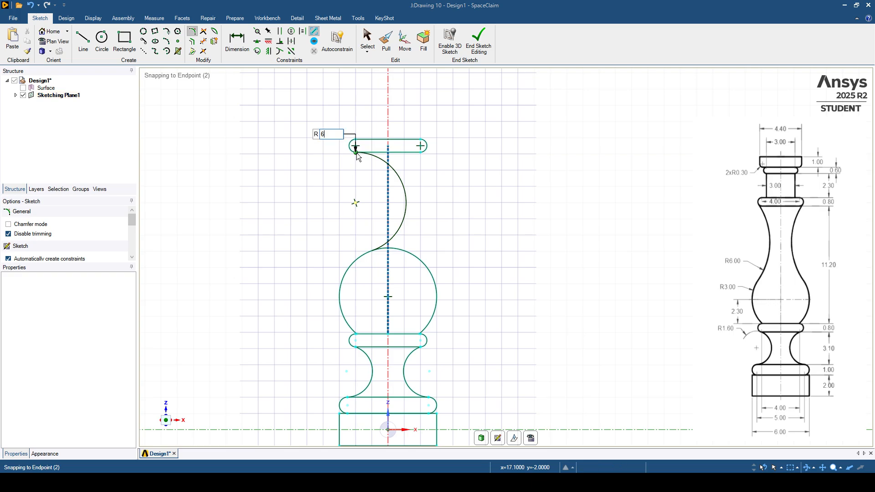
key("Return")
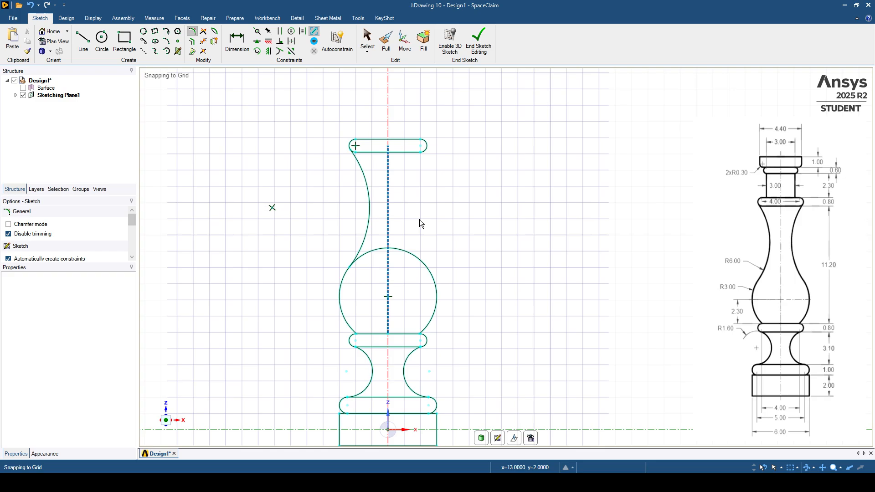
Try to create the matching tangent arc between the large circle's right side and the top ring, and undo it.
left_click(416, 257)
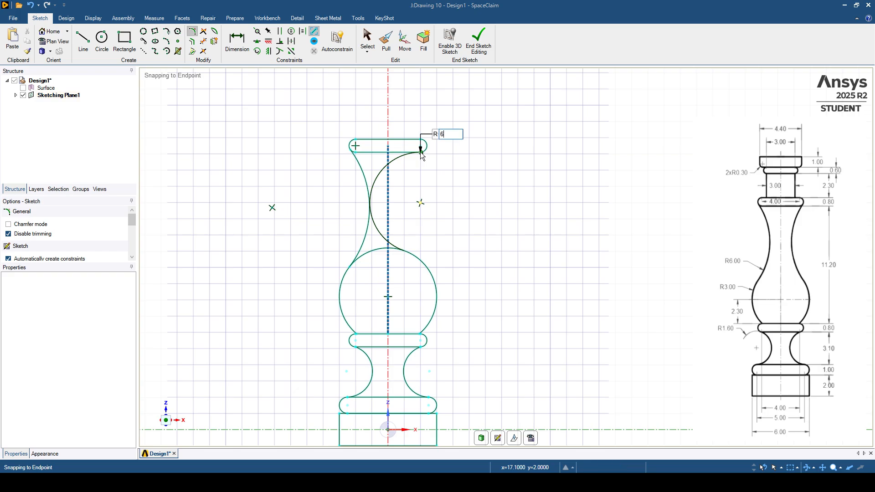
left_click(400, 153)
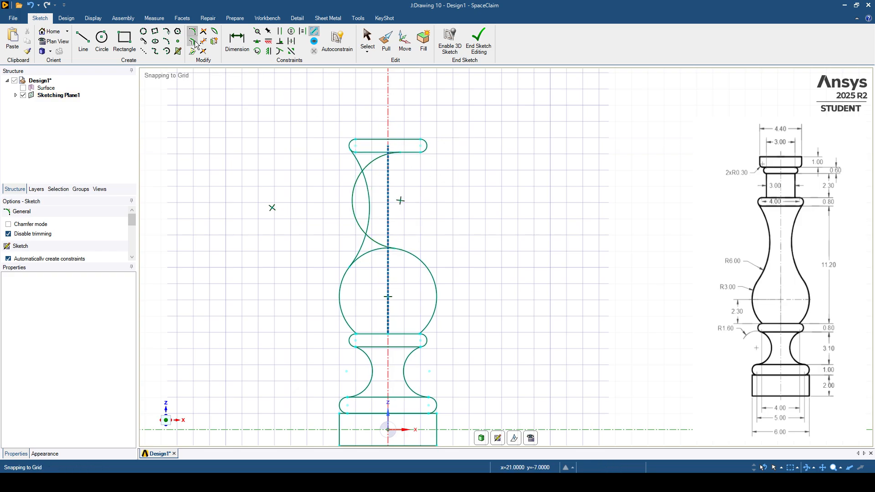
left_click(33, 7)
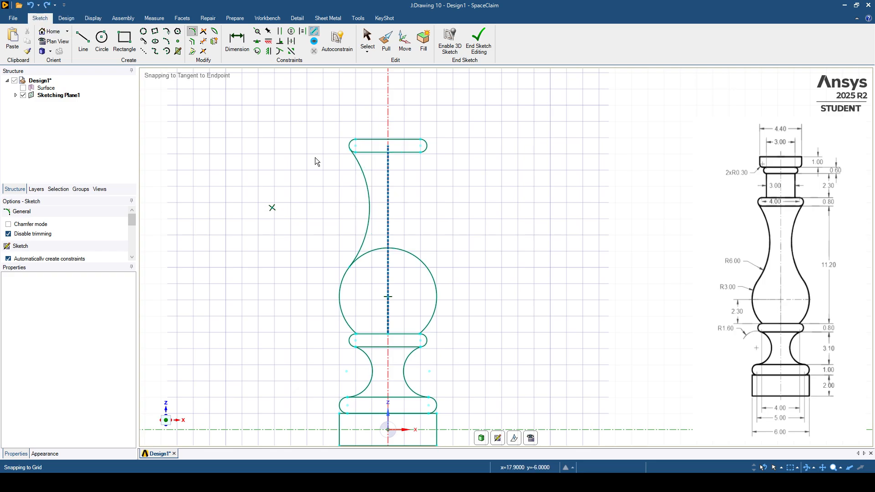
Create a matching 6 mm radius rounded corner joining the large circle's upper right side to the top ring's right end.
left_click(409, 254)
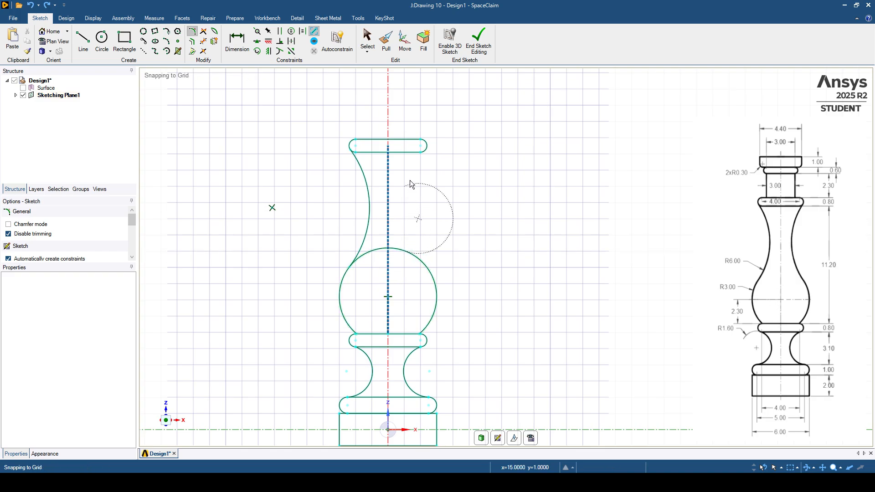
left_click(426, 150)
scroll(429, 257, "down", 3)
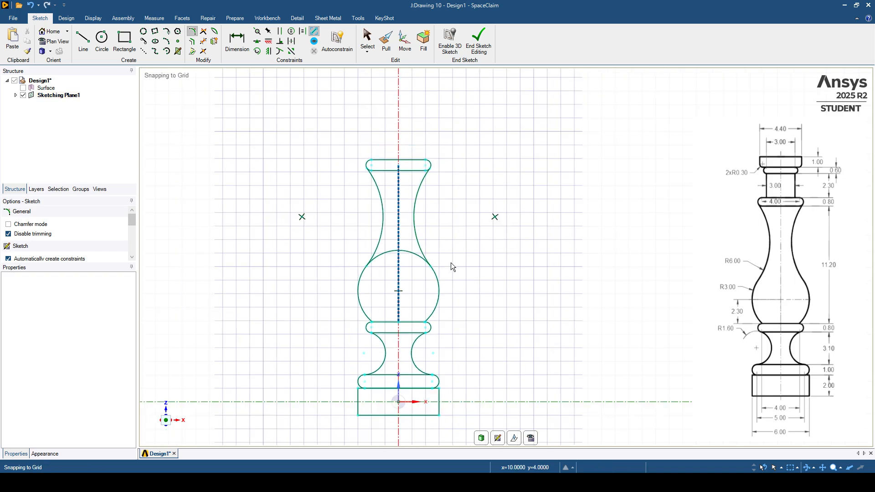
scroll(444, 262, "up", 3)
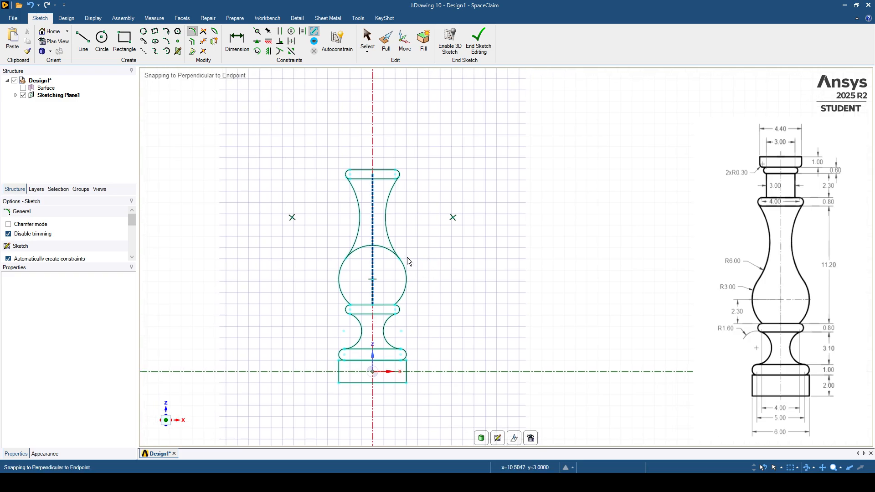
scroll(429, 250, "up", 3)
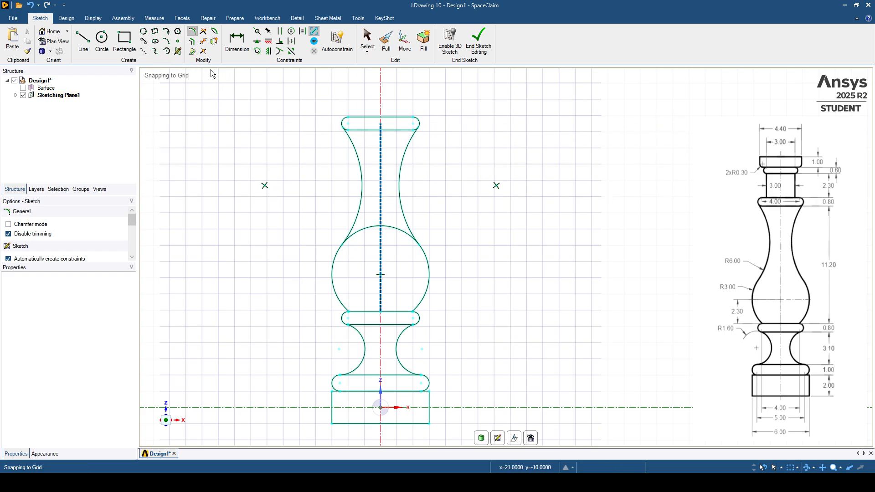
Trim away the dashed construction lines running along the centre axis through the waist and the large circle.
left_click(203, 41)
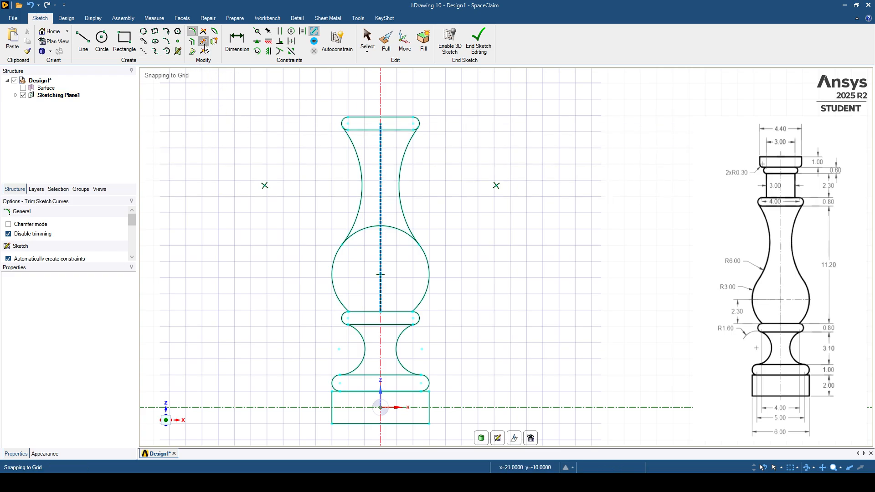
left_click(380, 141)
left_click(381, 248)
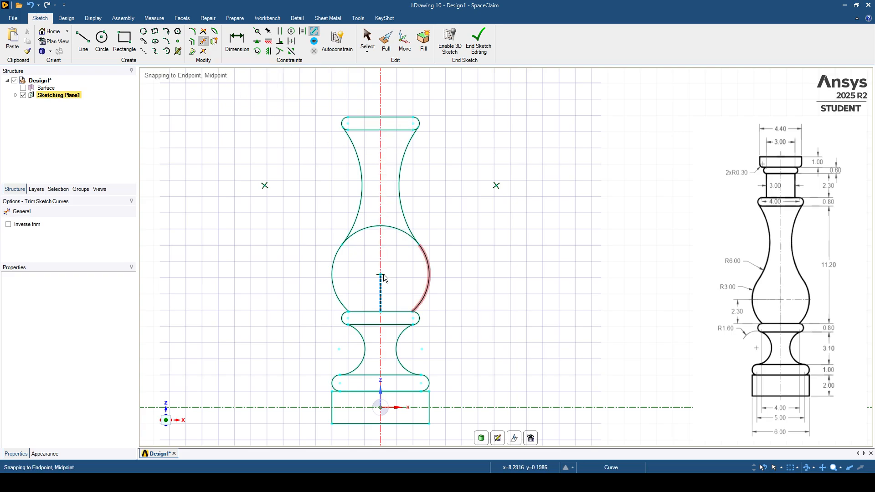
left_click(382, 283)
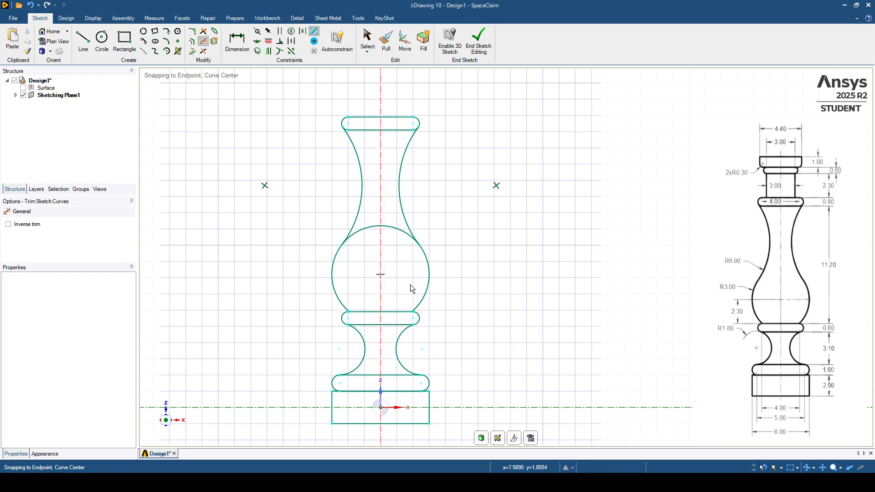
Draw a 1.15 mm vertical construction line up the axis from the midpoint of the top ring's upper edge.
scroll(385, 191, "down", 5)
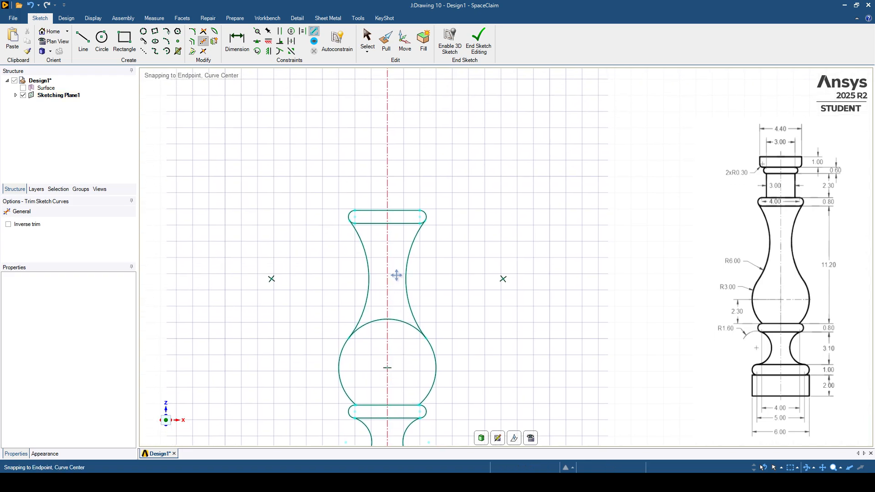
scroll(385, 236, "up", 6)
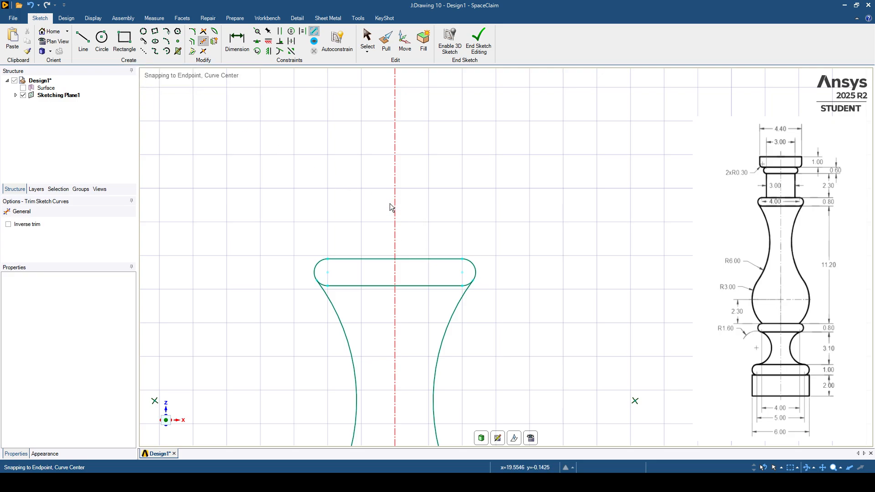
left_click(144, 52)
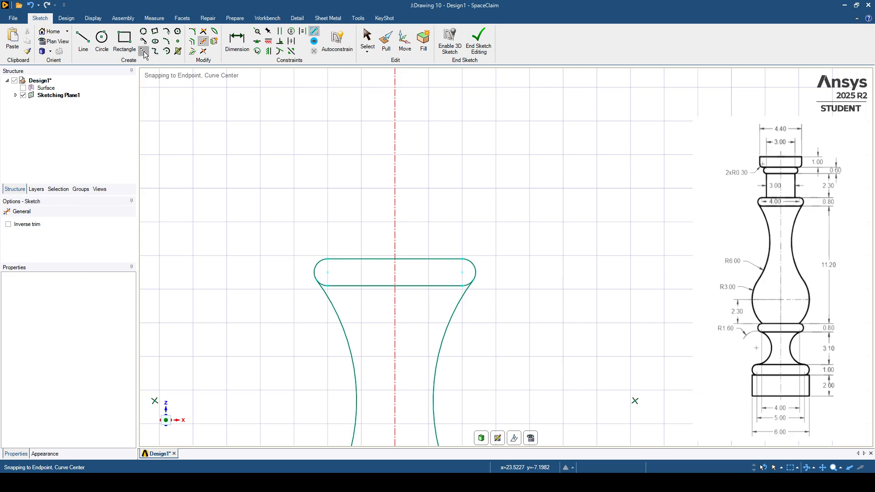
left_click(395, 259)
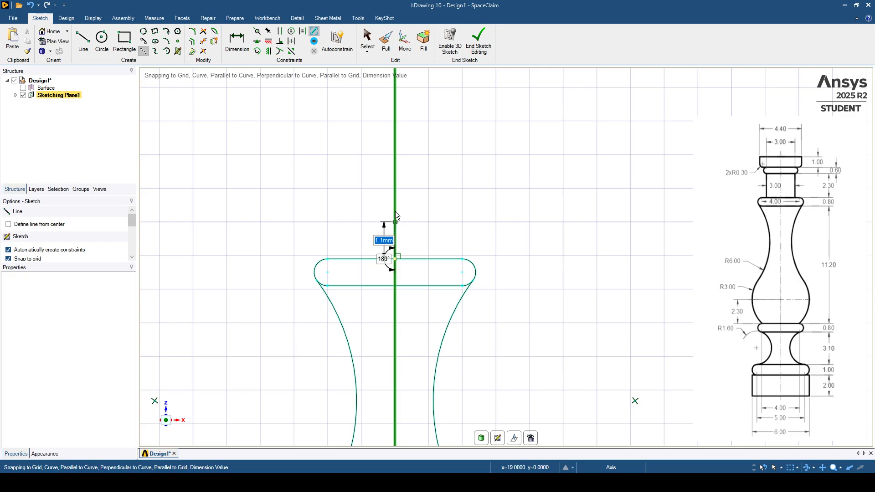
type("1")
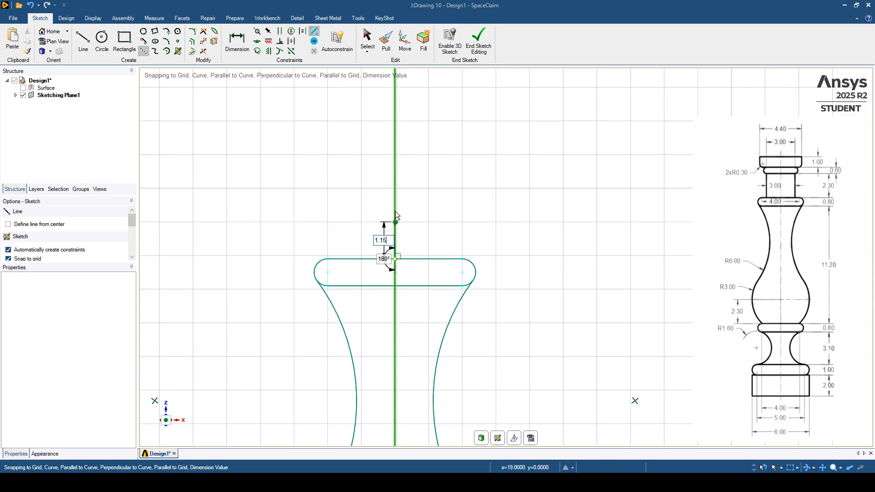
type(".15")
key("Return")
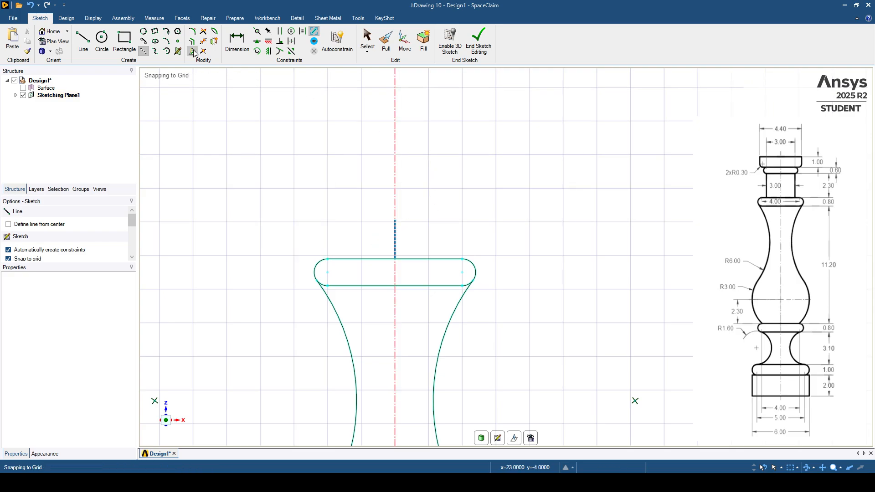
Draw a centre-defined rectangle 3 mm wide and 2.3 mm high at the construction line's upper end.
left_click(124, 41)
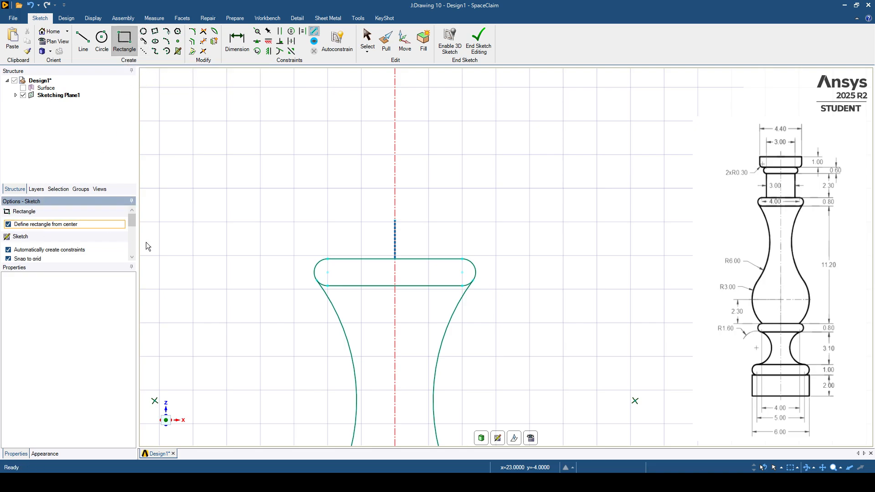
left_click(394, 220)
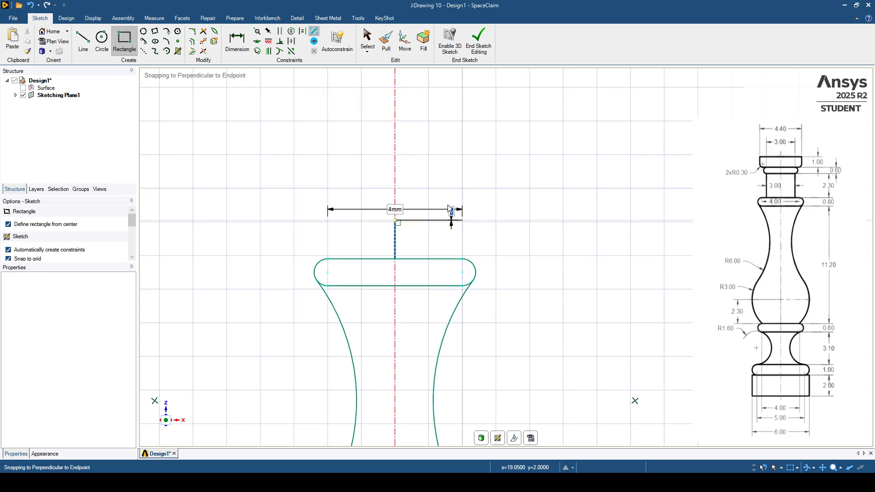
key("Tab")
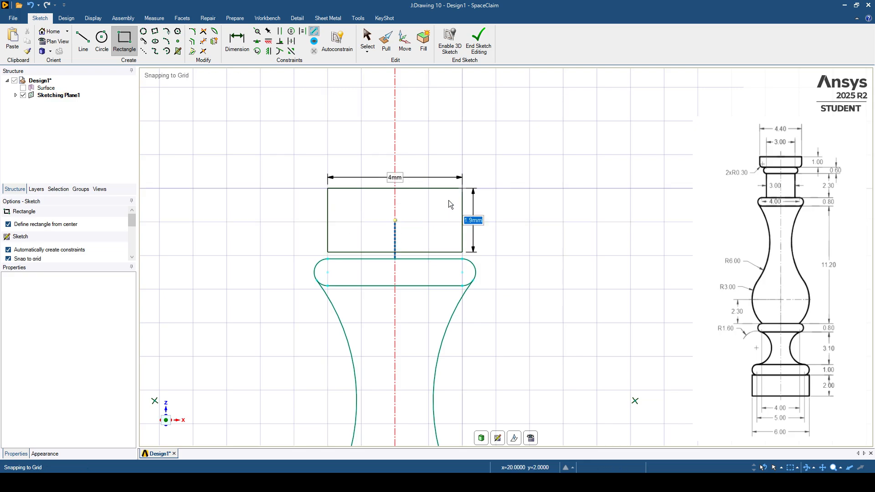
type("2.3")
key("Tab")
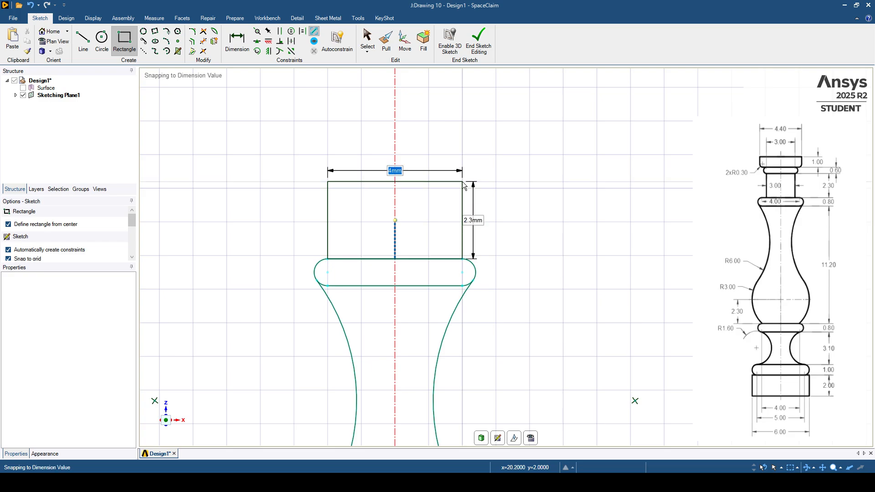
type("3")
key("Return")
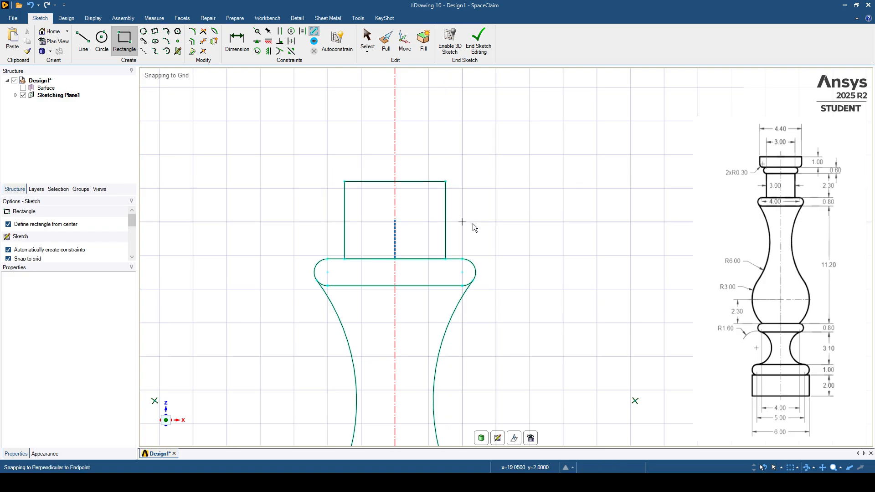
Draw a 0.3 mm vertical construction line up the axis from the midpoint of the neck rectangle's upper edge.
middle_click_drag(412, 208, 407, 273, "shift")
scroll(404, 239, "up", 1)
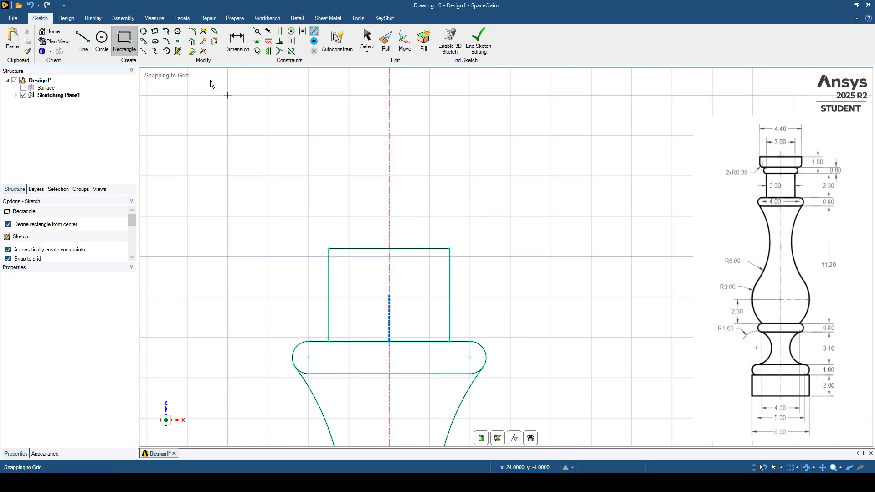
key("l")
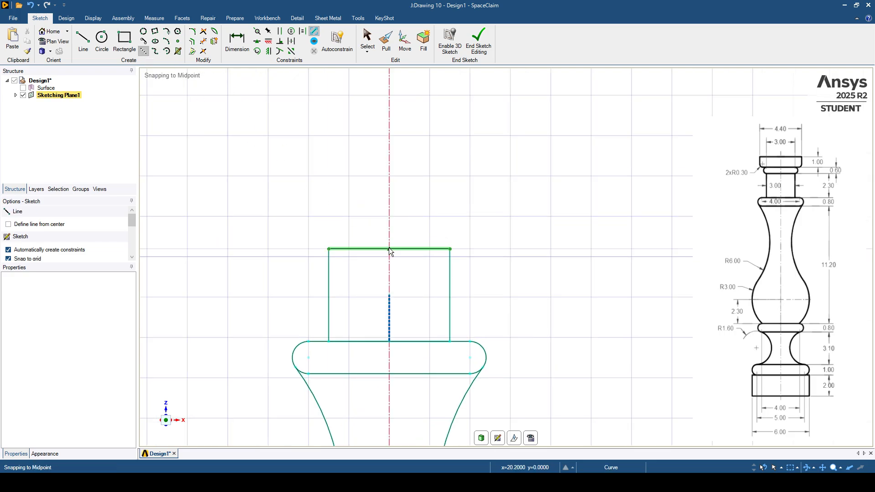
left_click(389, 249)
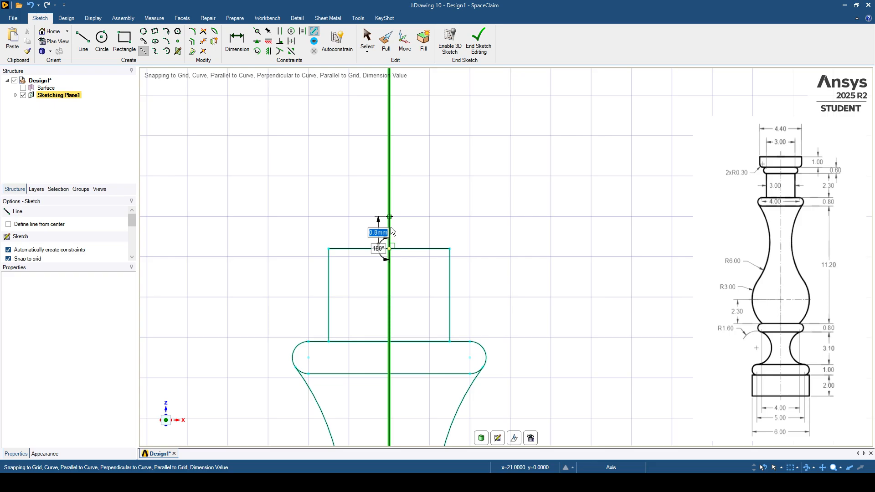
type("0")
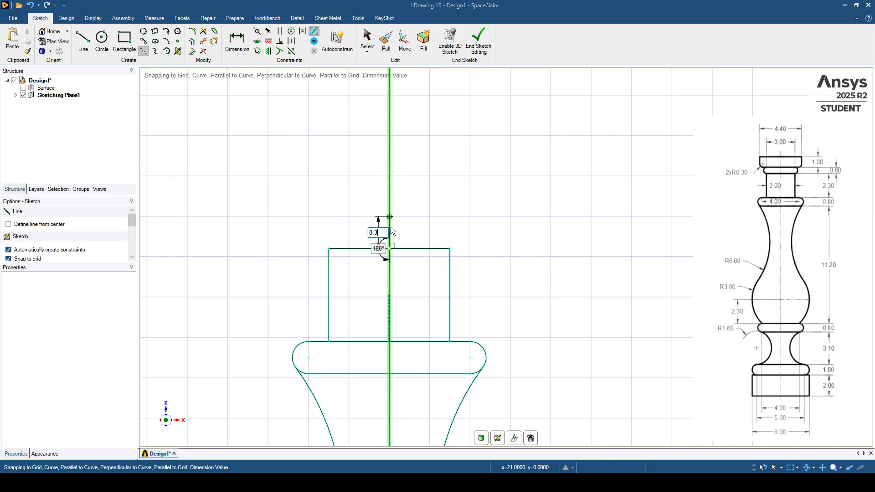
type(".3")
key("Return")
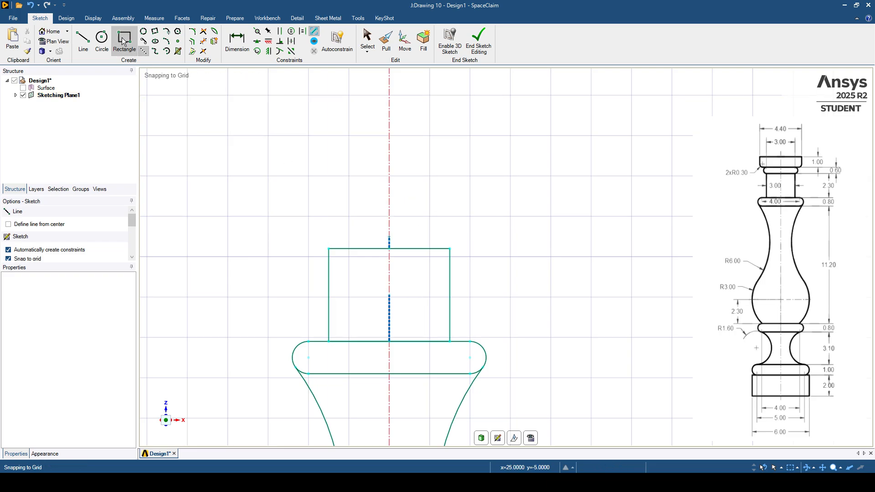
Draw a centre-defined rectangle 3 mm wide and 0.6 mm high at the short construction line's upper end.
left_click(123, 42)
left_click(8, 224)
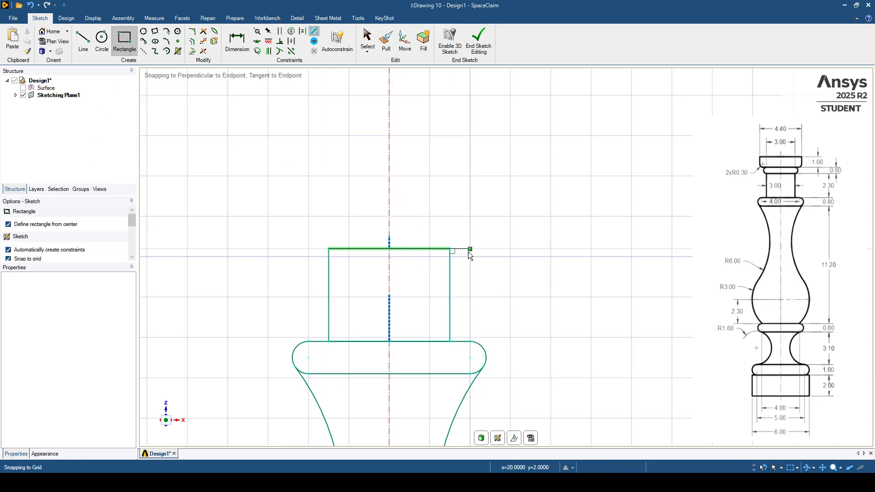
left_click(388, 236)
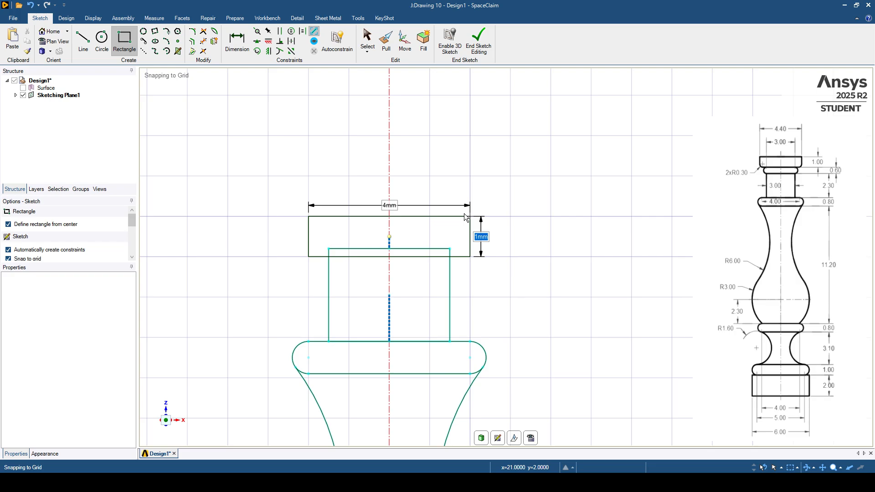
type("0.6")
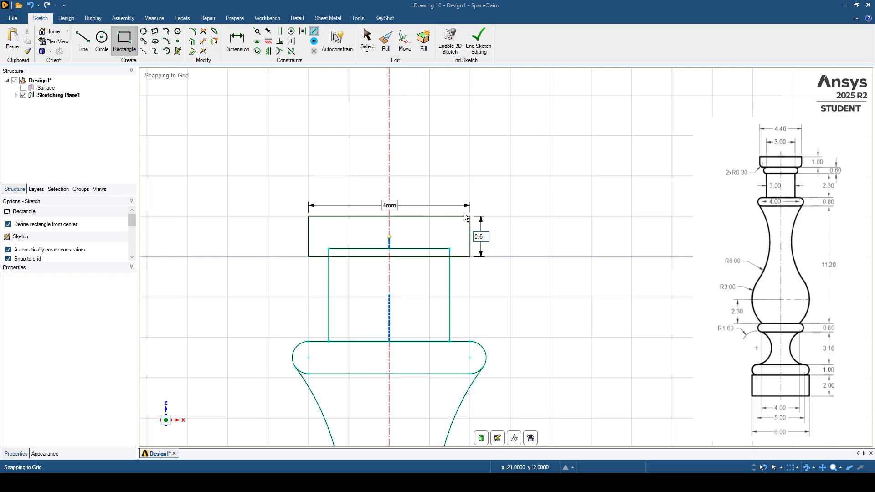
key("Tab")
type("3")
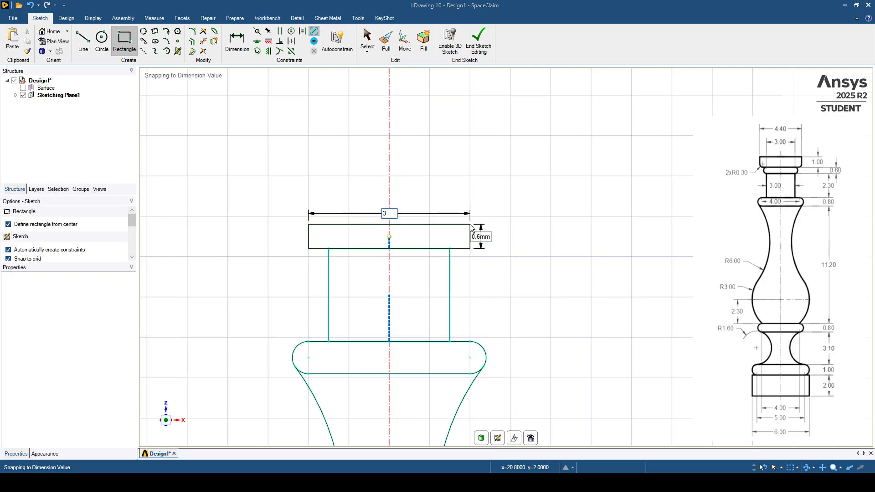
key("Return")
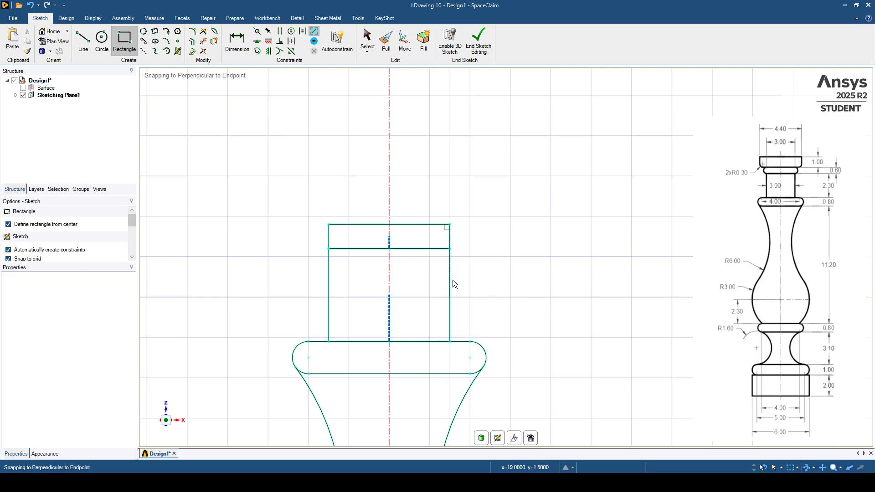
Draw two 0.6 mm diameter circles centred on the midpoints of the thin rectangle's short sides.
left_click(101, 36)
scroll(309, 216, "up", 3)
left_click(342, 254)
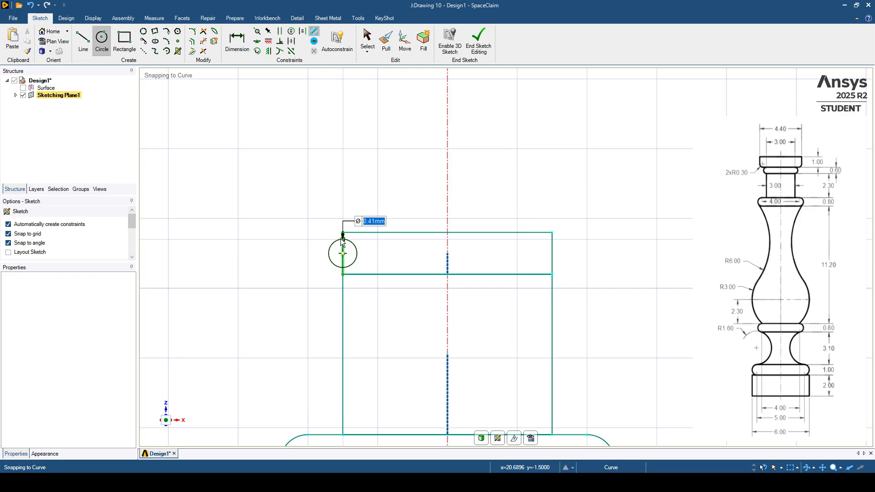
left_click(343, 233)
left_click(551, 253)
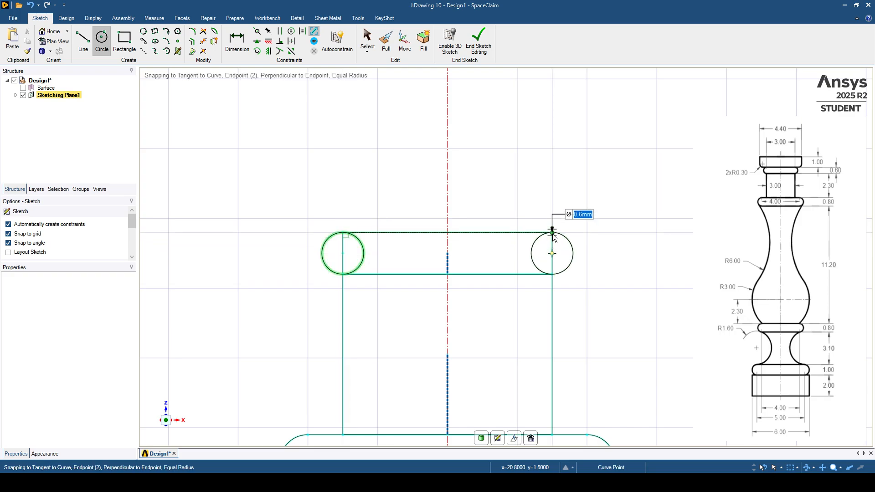
left_click(552, 234)
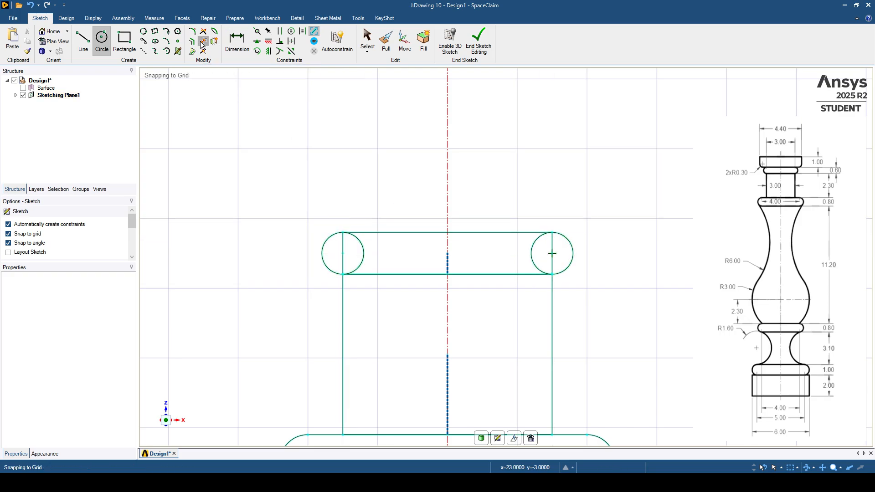
Trim the thin rectangle's short sides and both circles' inner halves into a rounded ring, and remove the two axis construction lines.
left_click(203, 41)
left_click(342, 251)
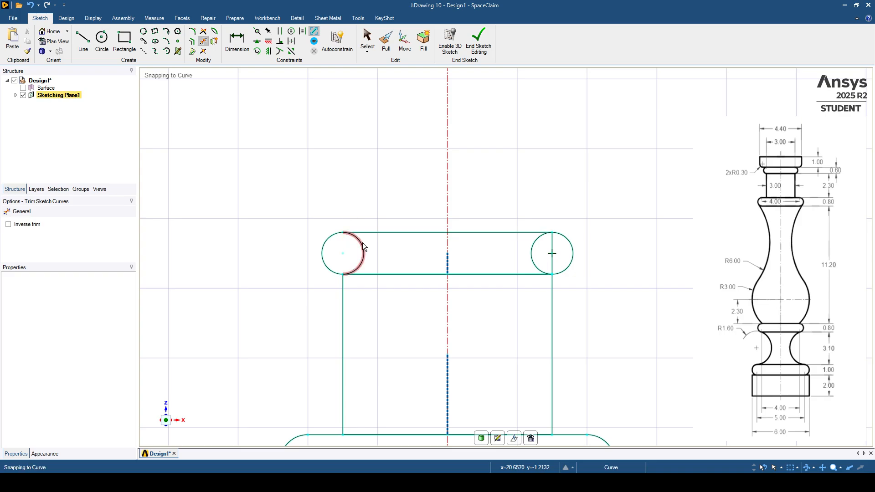
left_click(362, 249)
left_click(539, 248)
left_click(550, 244)
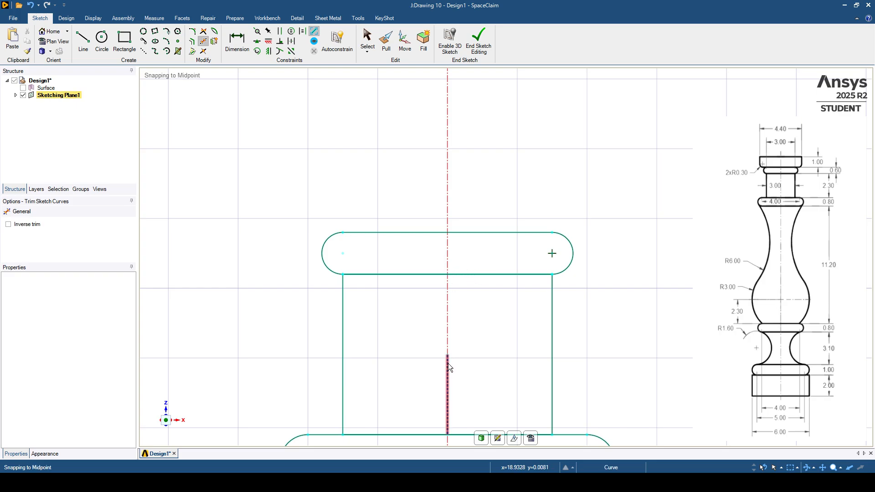
Draw a short vertical construction line up the axis from the midpoint of the new small ring's upper edge.
scroll(455, 342, "down", 5)
scroll(466, 342, "down", 2)
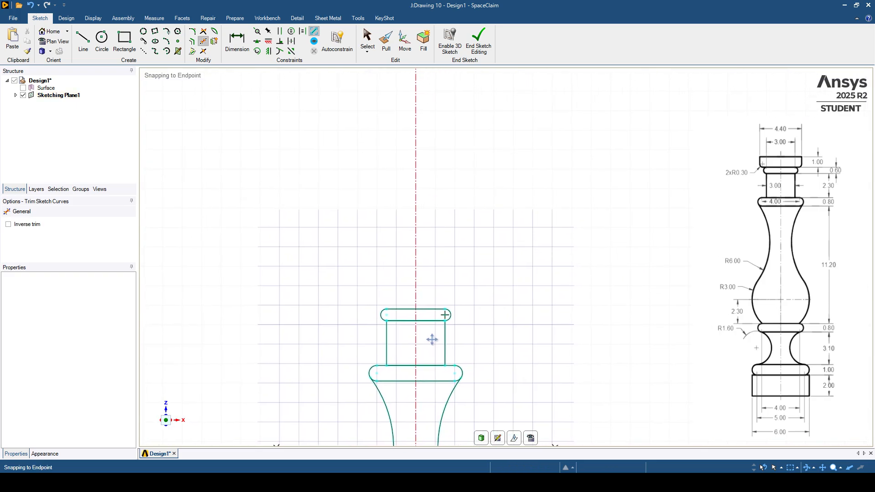
middle_click_drag(428, 340, 383, 321, "shift")
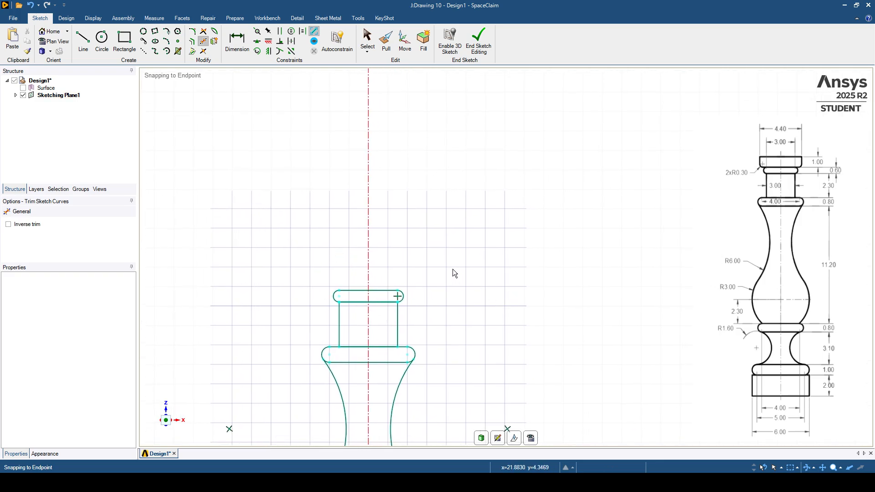
scroll(390, 278, "up", 3)
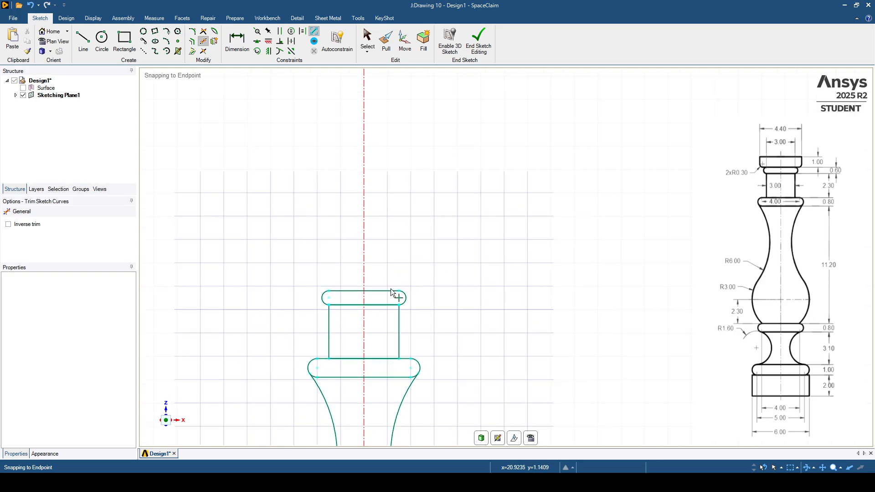
left_click(144, 51)
middle_click_drag(326, 283, 357, 274, "shift")
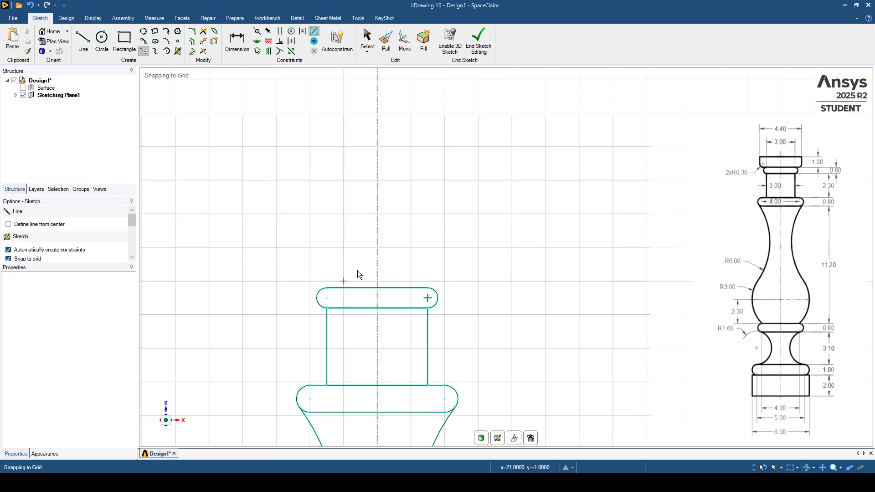
left_click(377, 287)
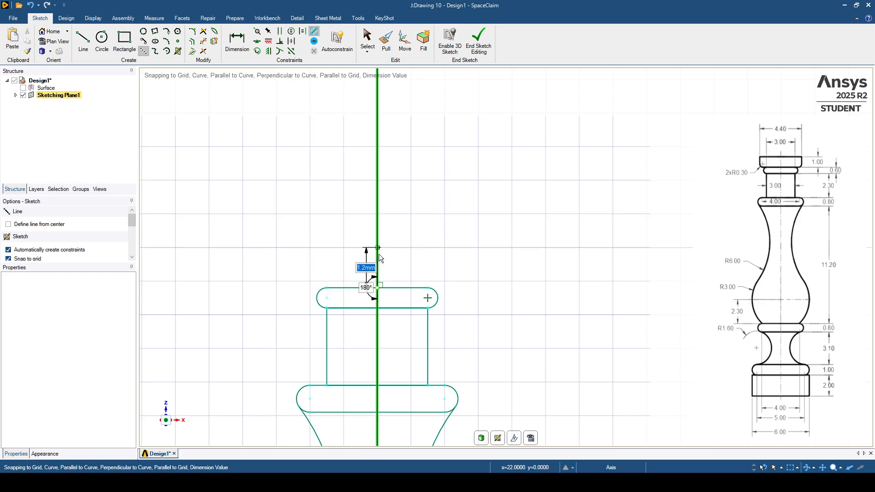
left_click(377, 272)
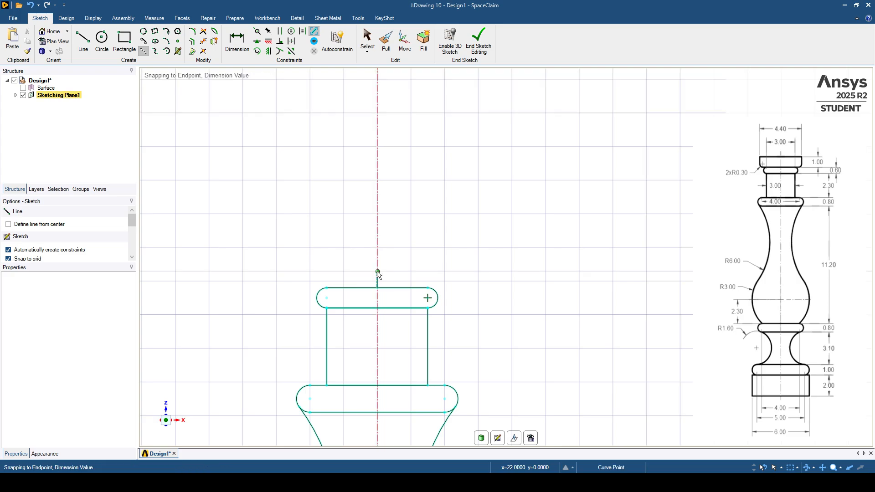
Draw a centre-defined rectangle 4.4 mm wide and 1 mm high at the upper end of the short axis construction line.
left_click(129, 51)
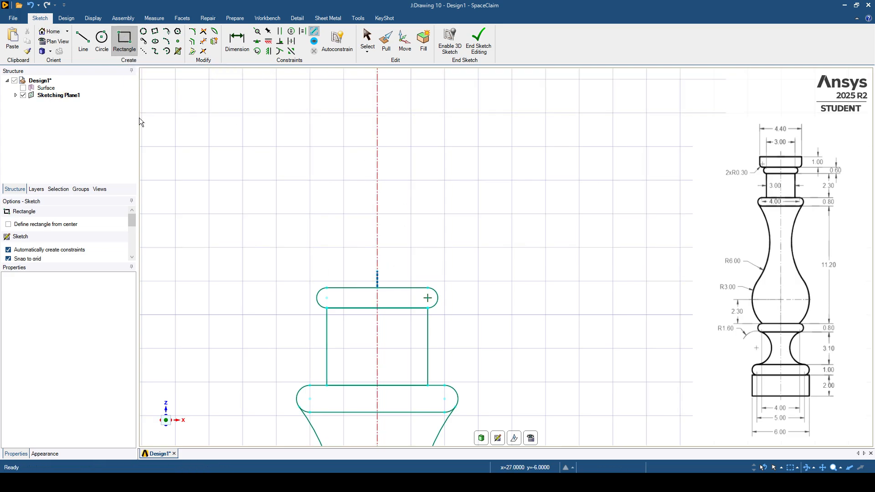
left_click(10, 224)
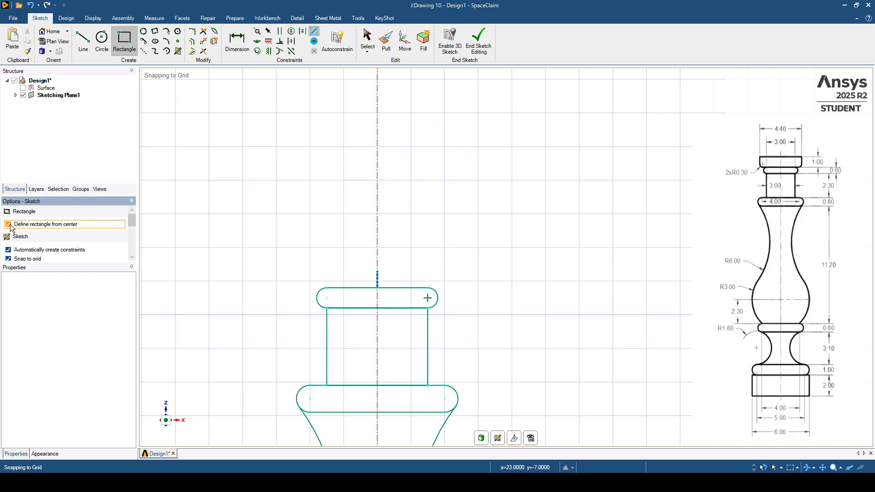
left_click(377, 272)
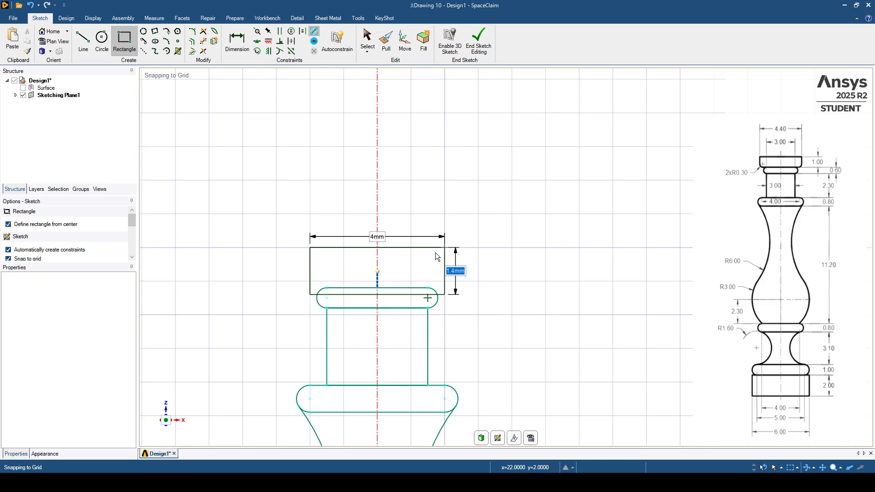
type("1")
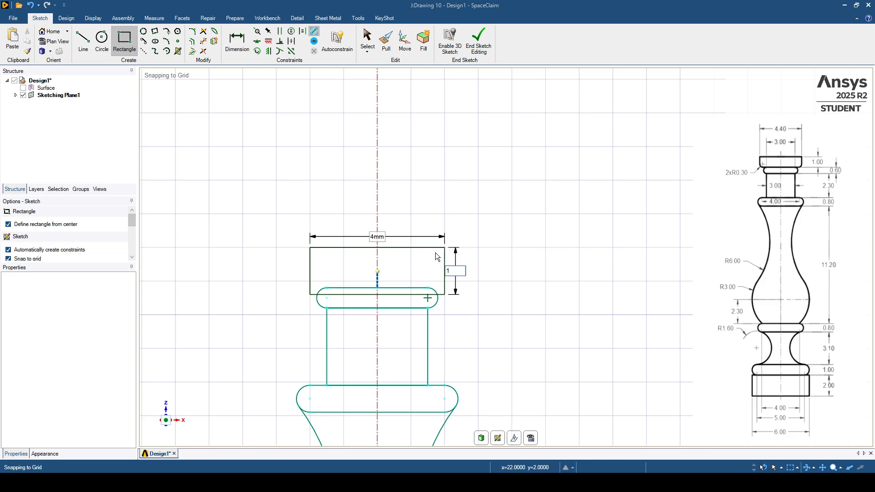
key("Tab")
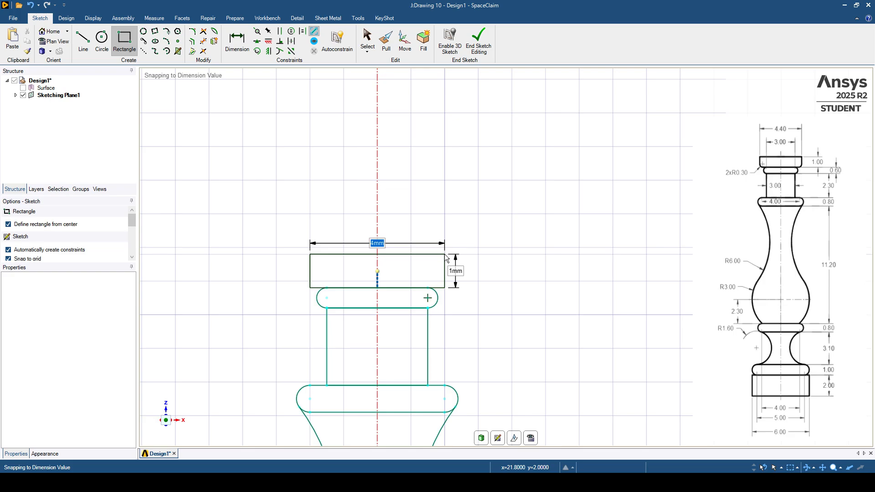
type("4.4")
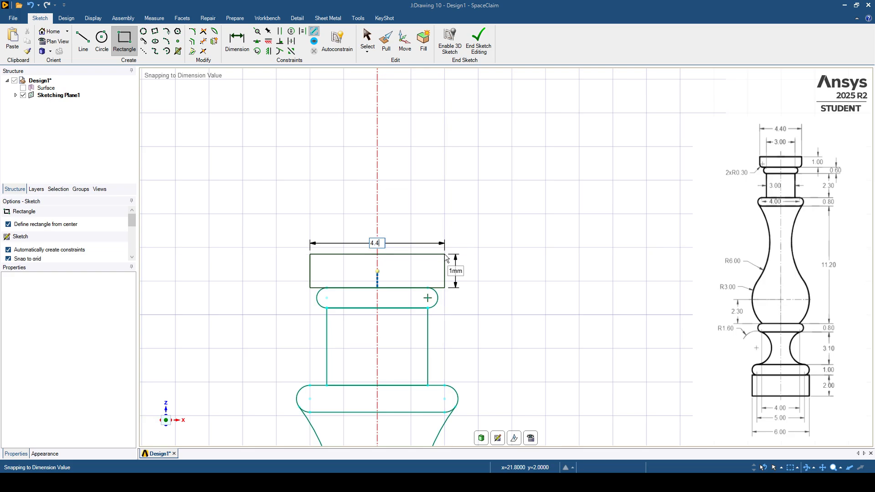
key("Return")
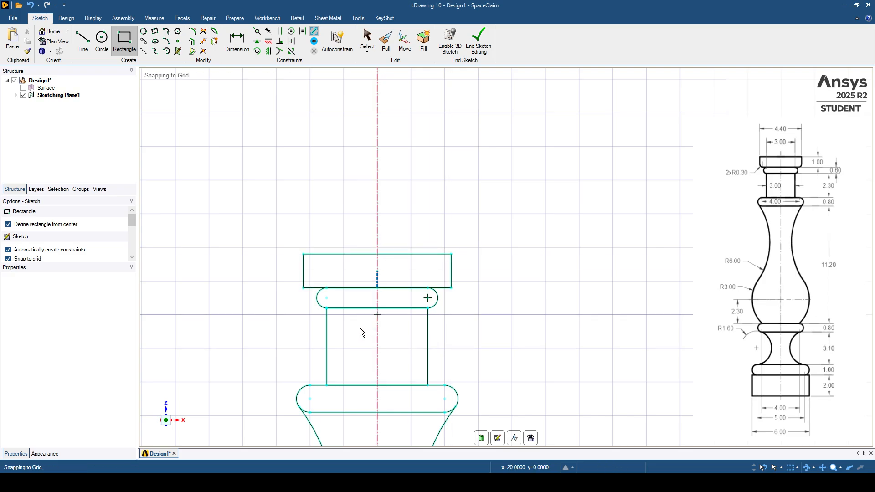
Round the lower-left corner of the top cap rectangle with a 0.3 mm radius.
scroll(299, 299, "up", 1)
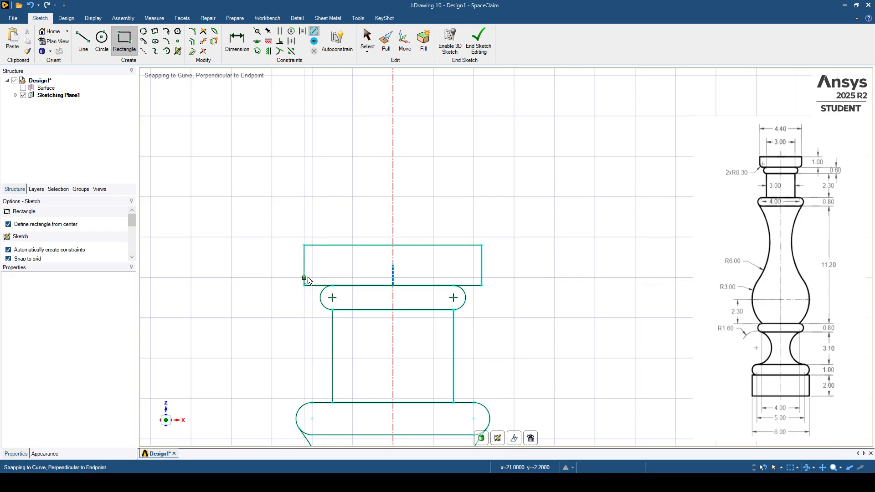
scroll(319, 284, "up", 3)
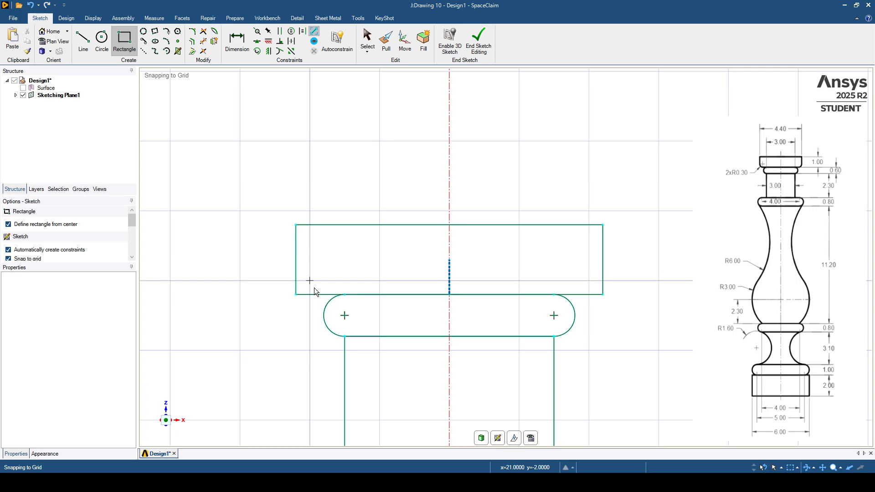
scroll(292, 200, "down", 2)
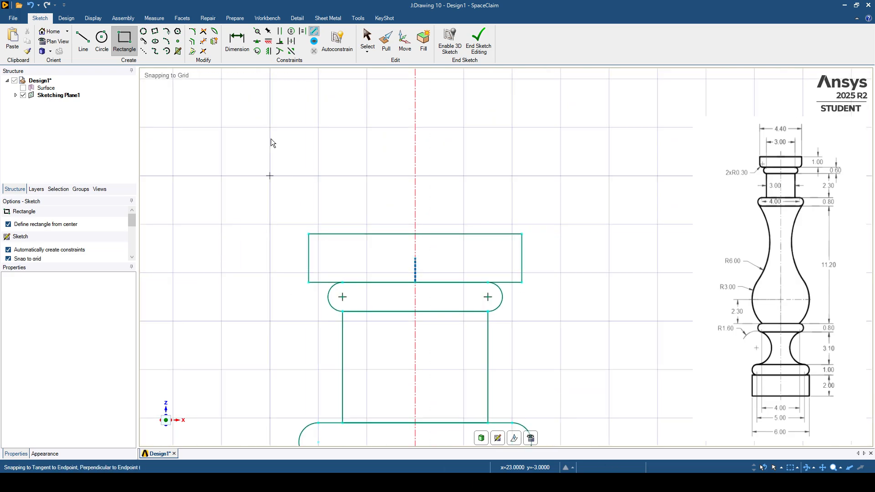
left_click(192, 33)
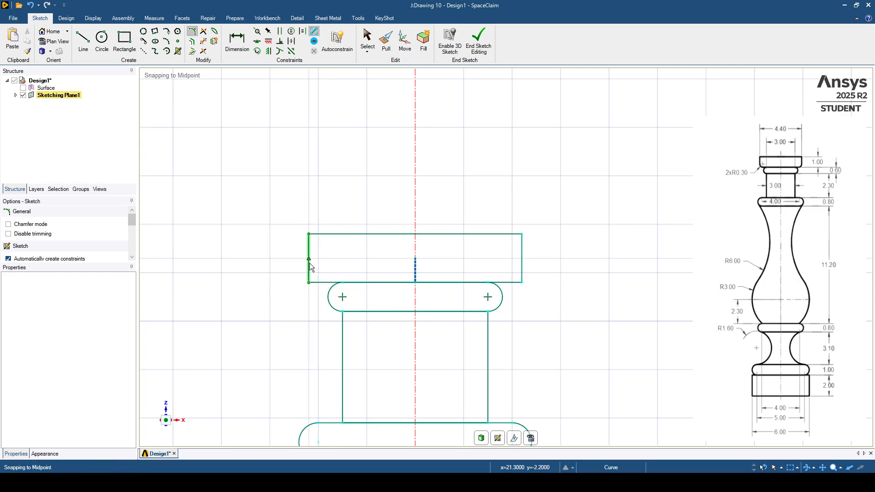
left_click(322, 283)
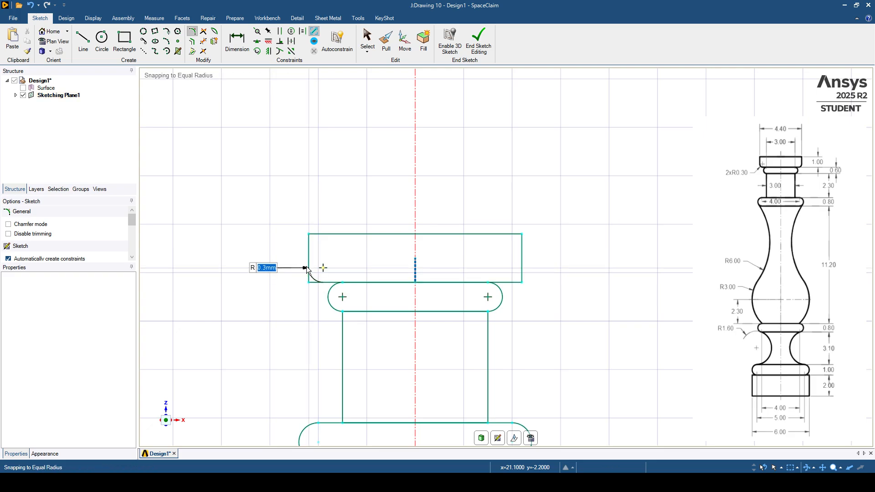
type("0")
key("Return")
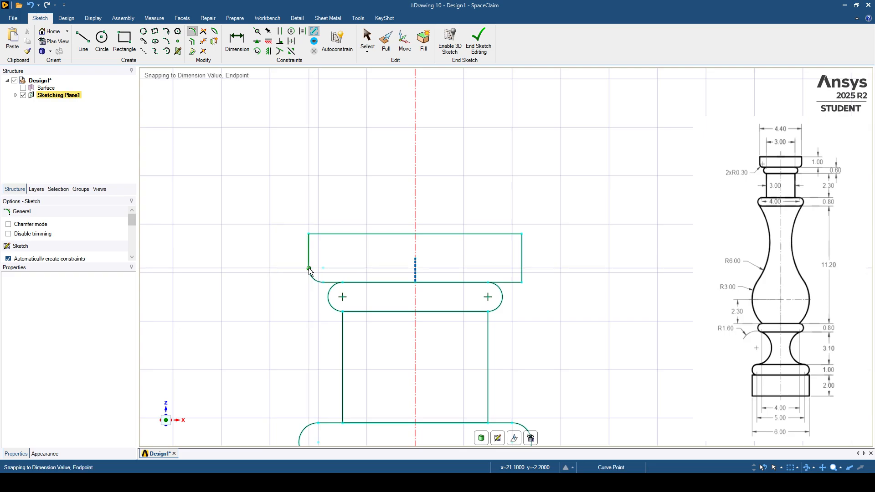
Round the cap's lower-right corner with a 0.3 mm radius and trim away the short construction line inside the cap.
scroll(334, 301, "up", 3)
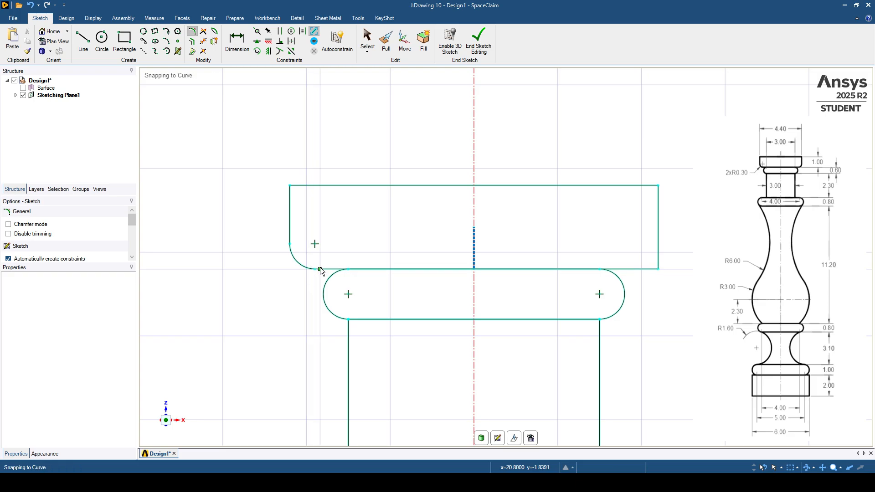
scroll(665, 297, "down", 1)
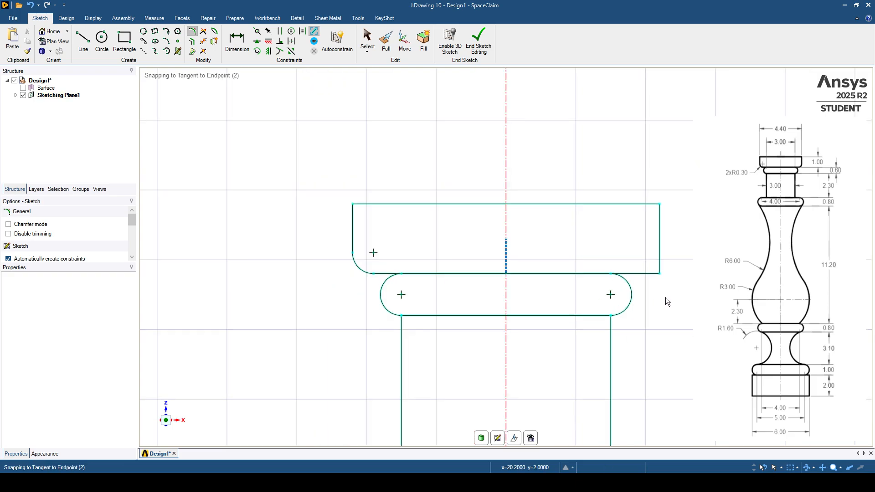
middle_click_drag(665, 296, 585, 264, "shift")
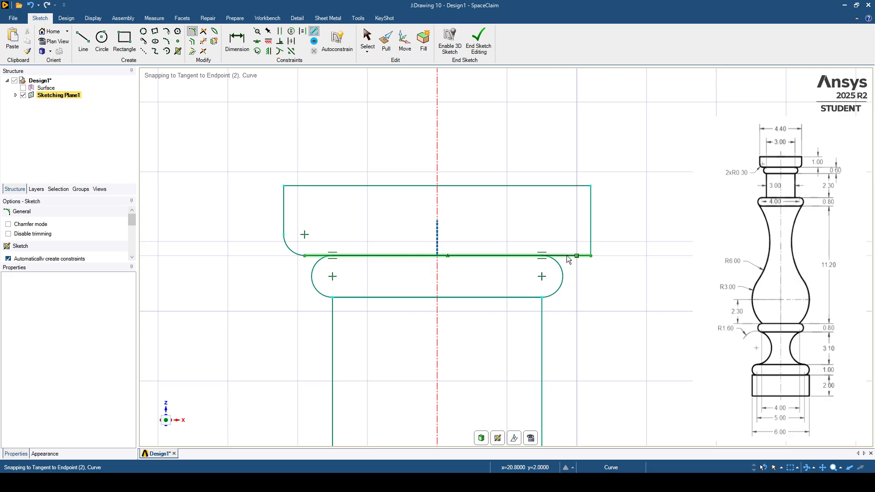
left_click(568, 257)
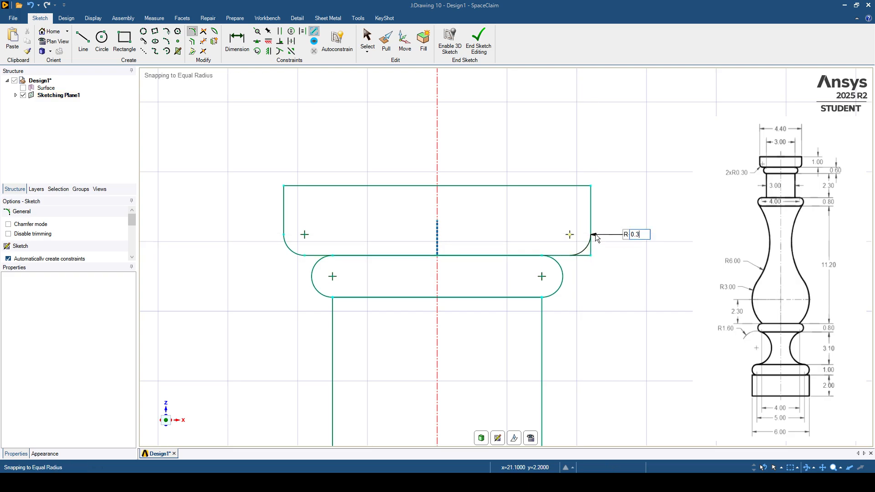
left_click(592, 236)
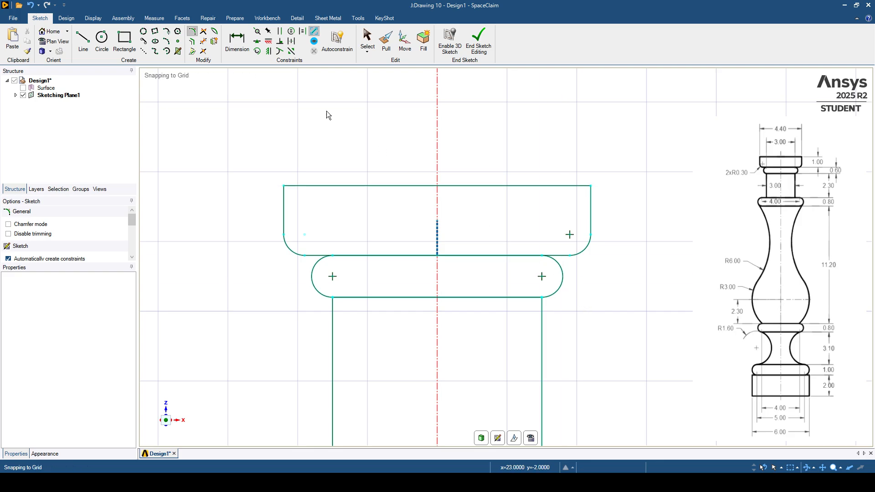
left_click(203, 41)
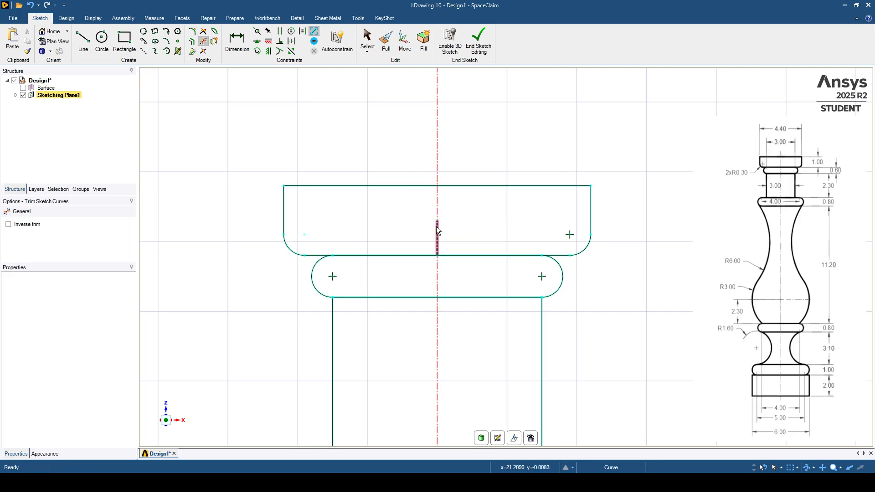
left_click(436, 226)
Examine the complete baluster profile from base to cap against the reference drawing.
scroll(404, 244, "down", 5)
scroll(404, 243, "down", 2)
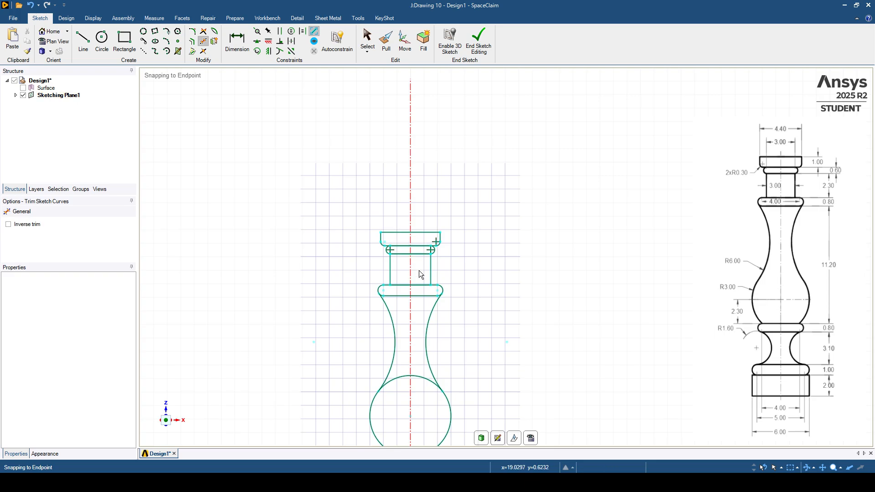
middle_click_drag(419, 270, 425, 144, "shift")
scroll(424, 175, "down", 1)
scroll(422, 205, "up", 1)
middle_click_drag(421, 209, 432, 222, "shift")
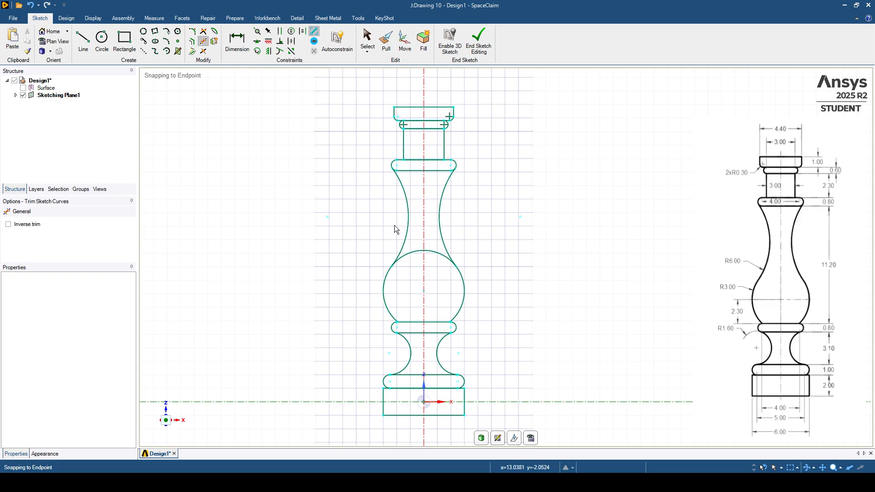
middle_click_drag(371, 231, 374, 237, "shift")
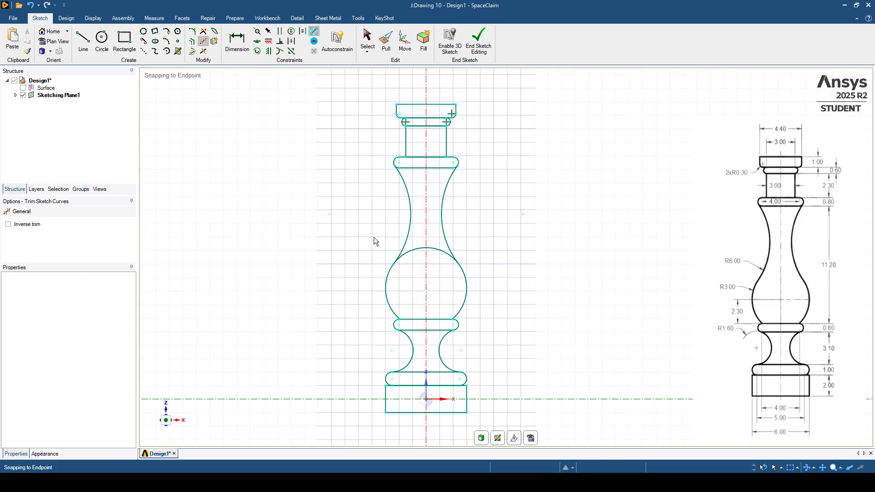
middle_click_drag(365, 222, 373, 222, "shift")
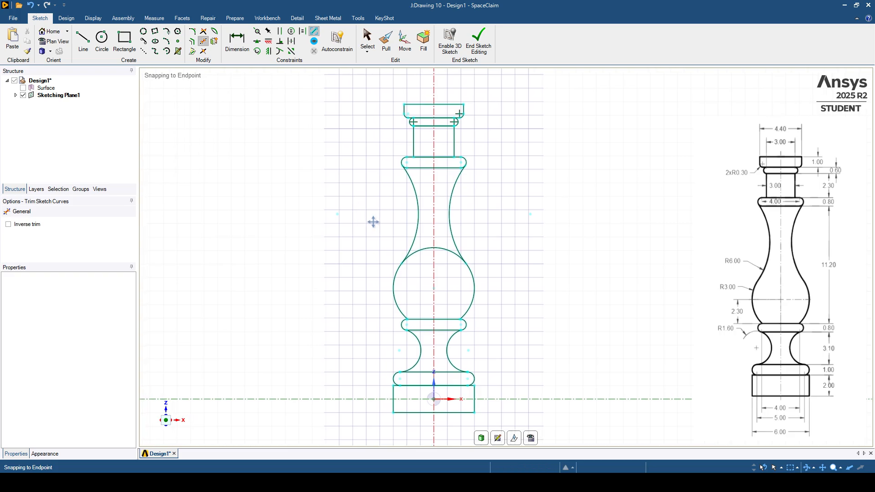
Add a detail dimension for the top cap's height between its upper and lower edges, placed beside the profile's right side.
left_click(299, 19)
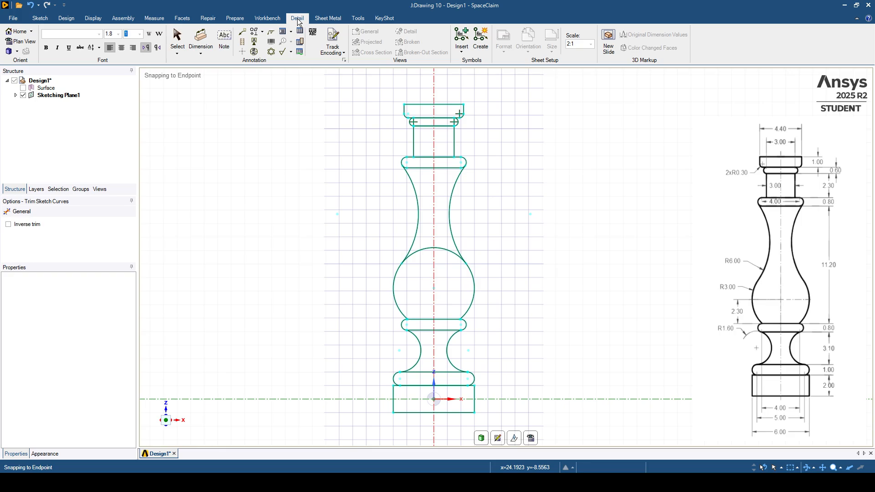
left_click(202, 40)
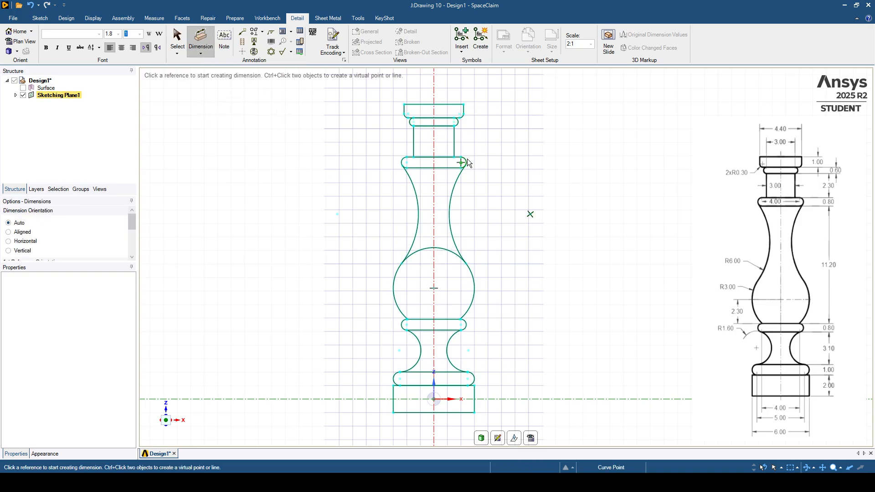
scroll(468, 95, "up", 2)
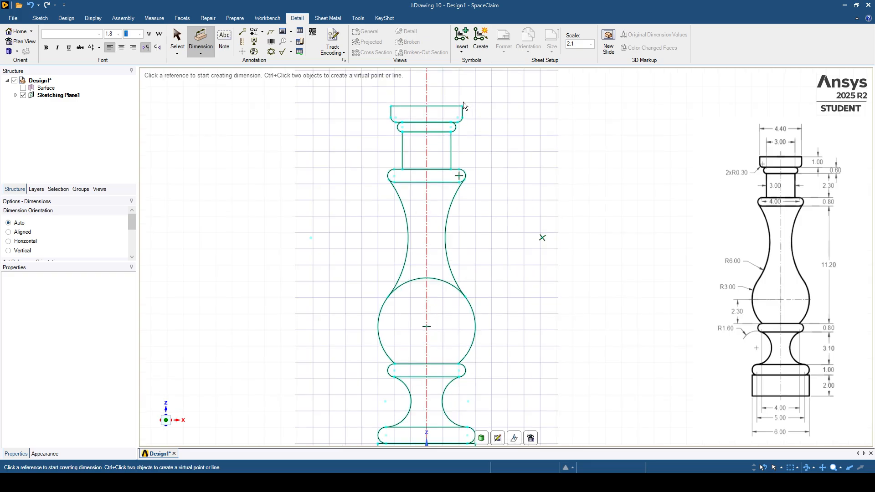
scroll(480, 118, "down", 2)
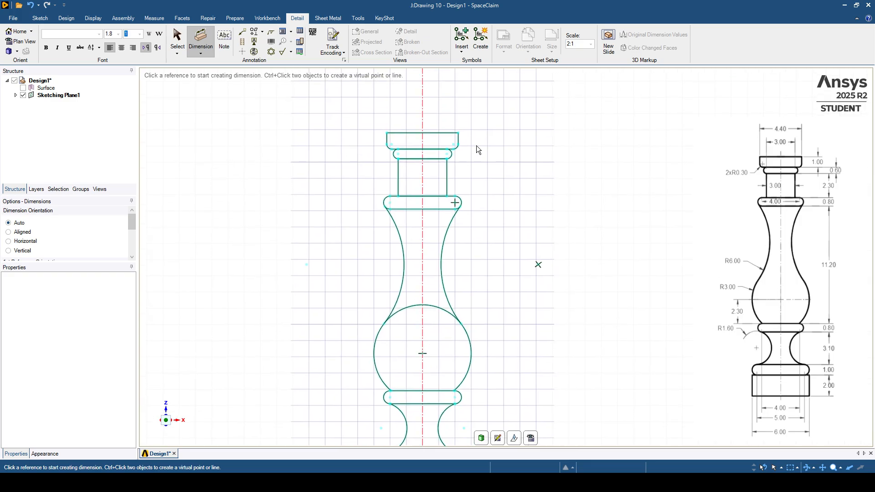
scroll(470, 148, "down", 1)
scroll(474, 155, "up", 3)
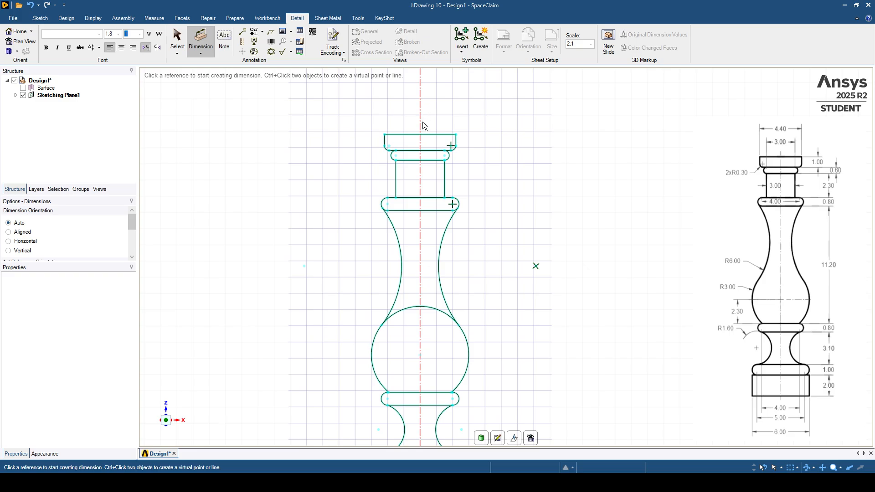
scroll(428, 132, "up", 2)
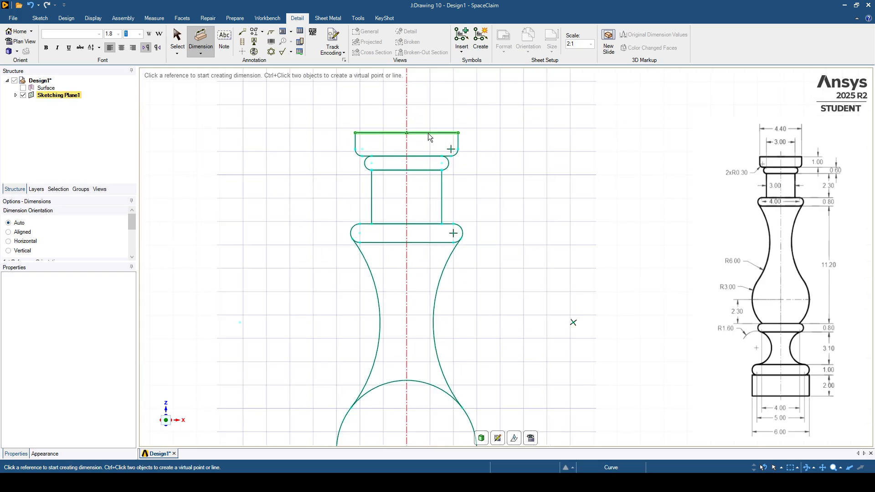
left_click(427, 133)
left_click(427, 156)
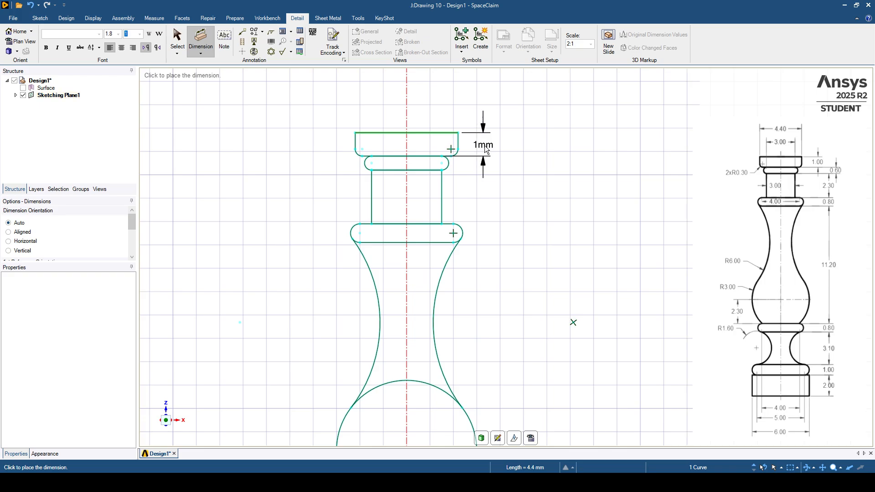
left_click(492, 146)
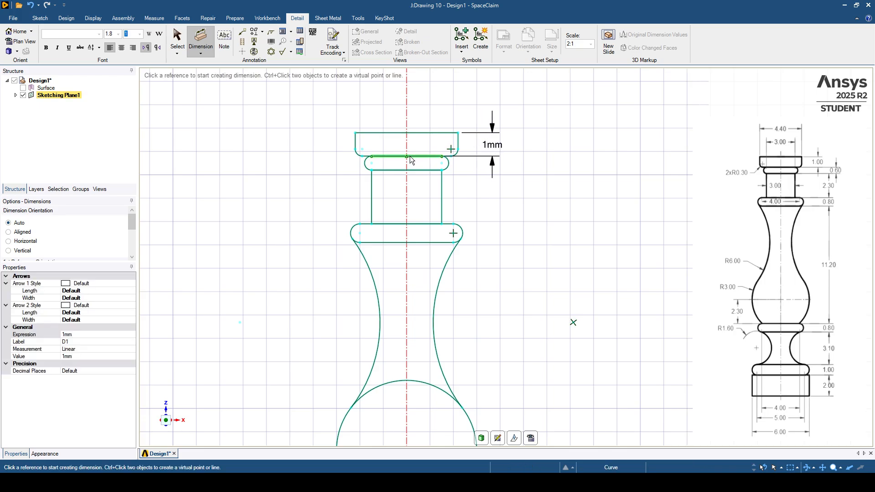
Dimension the height of the small rounded ring below the cap, placing it farther out than the cap's dimension.
left_click(420, 158)
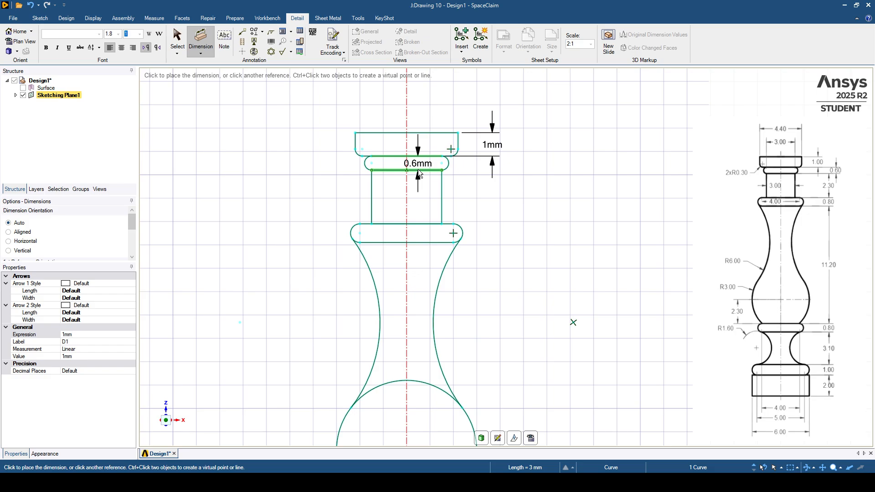
left_click(417, 169)
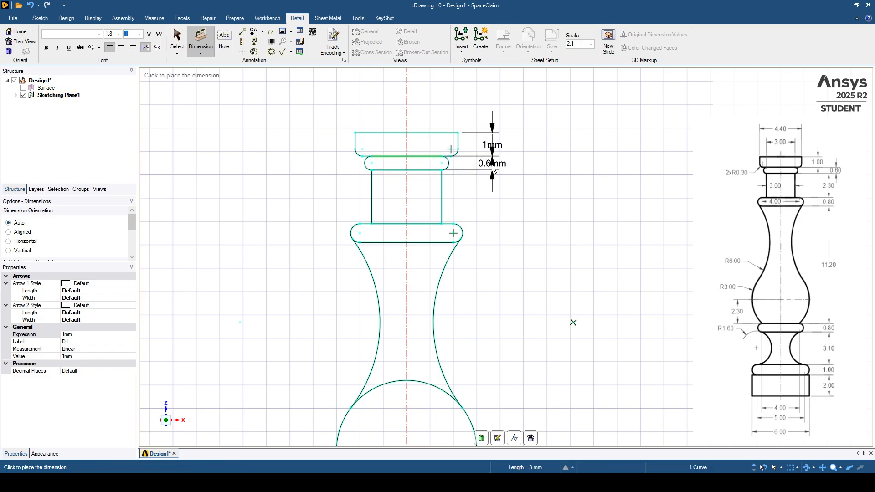
left_click(523, 163)
Dimension the heights of the straight neck and the rounded collar beneath it, aligning both dimensions beside the profile's right side.
scroll(504, 179, "down", 3)
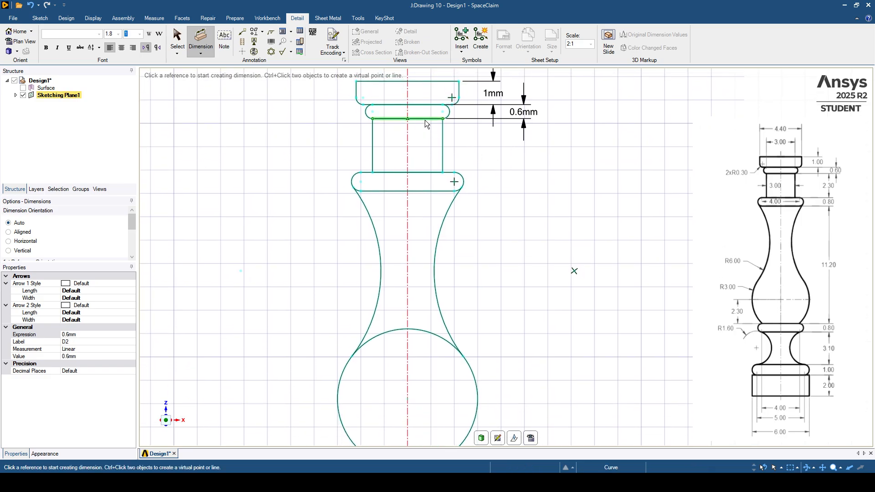
left_click(425, 120)
left_click(424, 172)
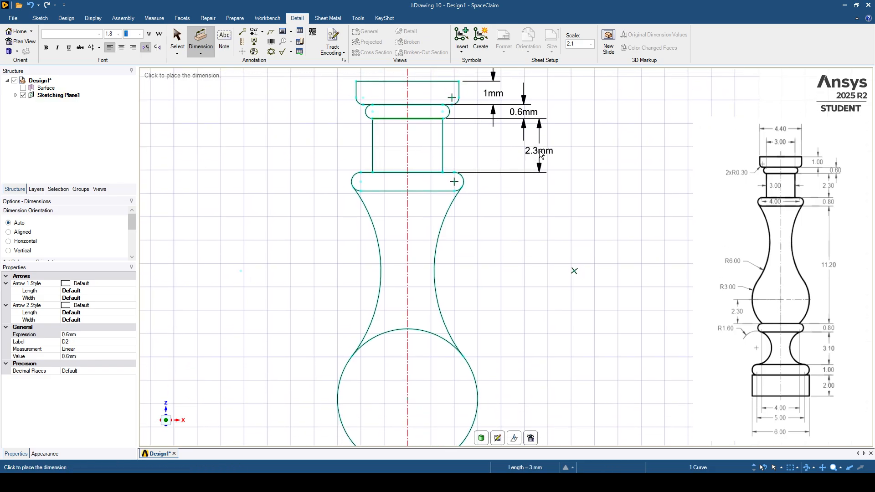
left_click(545, 154)
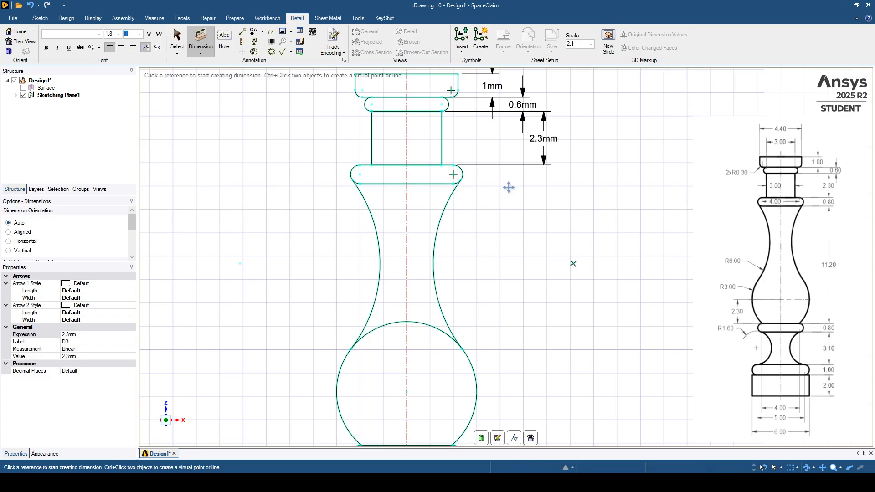
left_click(398, 156)
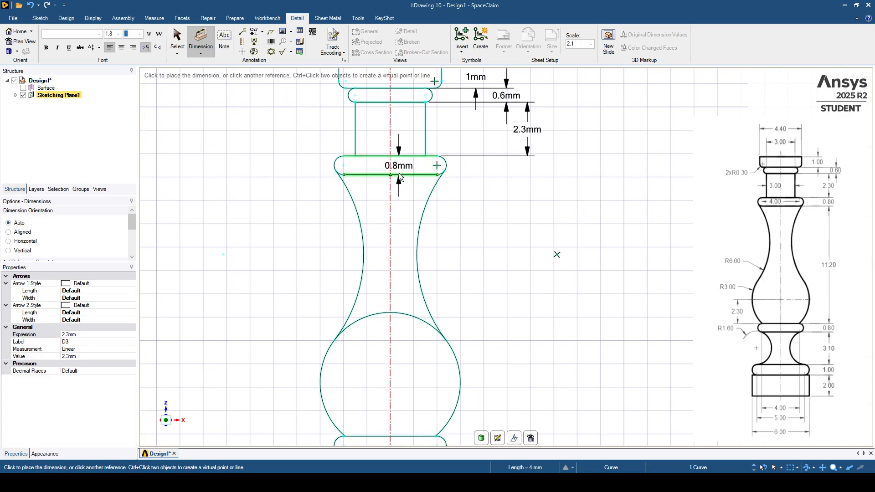
left_click(398, 174)
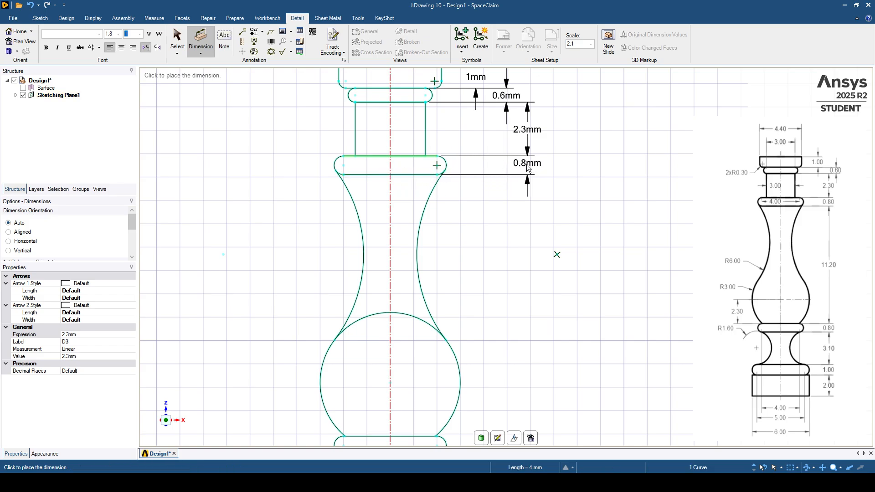
left_click(526, 165)
Dimension the vase body's height from the upper collar's lower edge to the lower collar's upper edge, in line with the collar dimension.
scroll(493, 182, "down", 5)
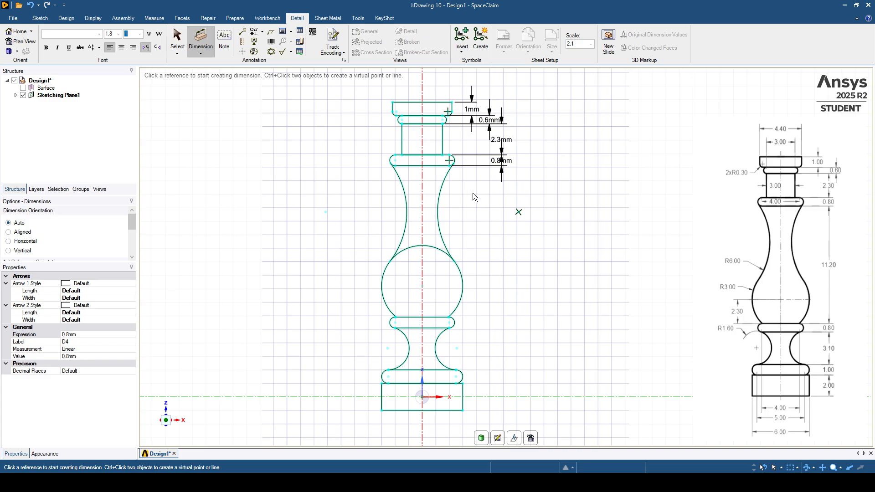
left_click(435, 166)
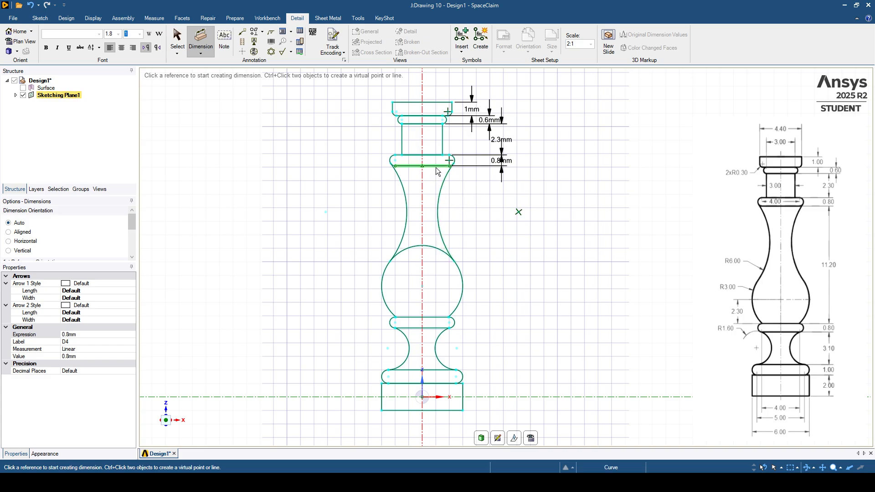
left_click(434, 317)
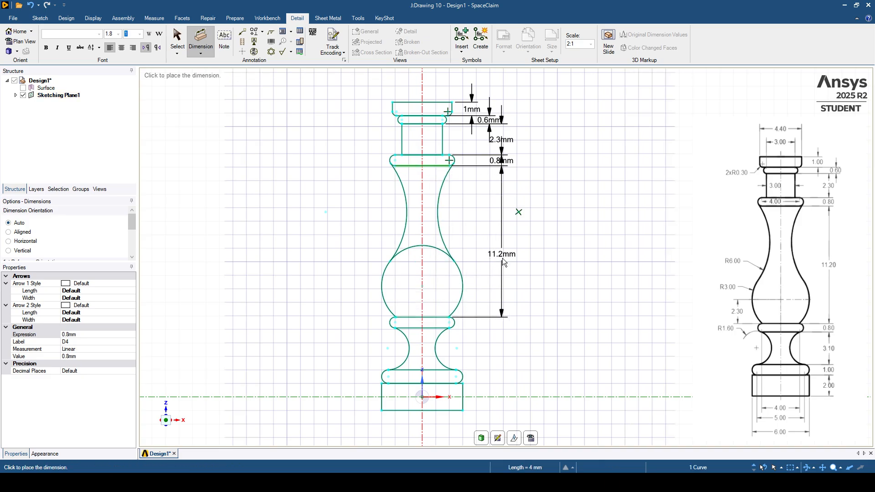
left_click(502, 258)
Dimension the heights of the lower collar and the concave section beneath it, in line with the body-height dimension.
middle_click_drag(491, 336, 482, 259, "shift")
left_click(427, 239)
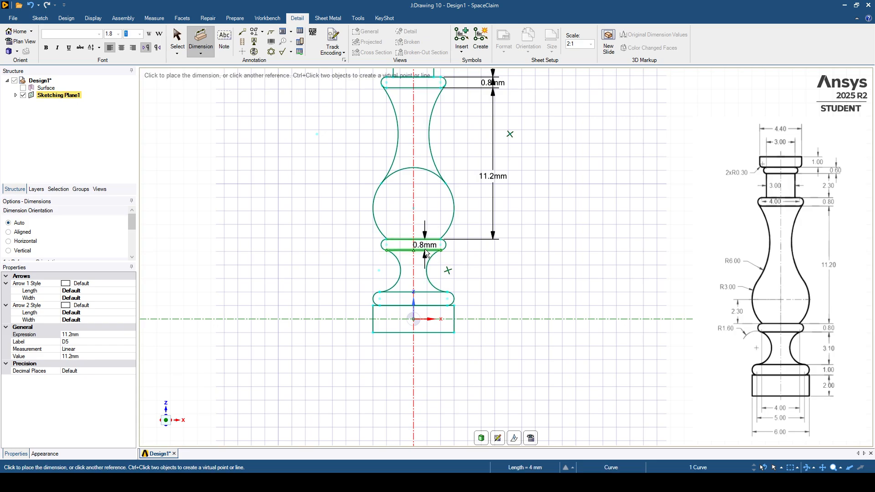
left_click(492, 245)
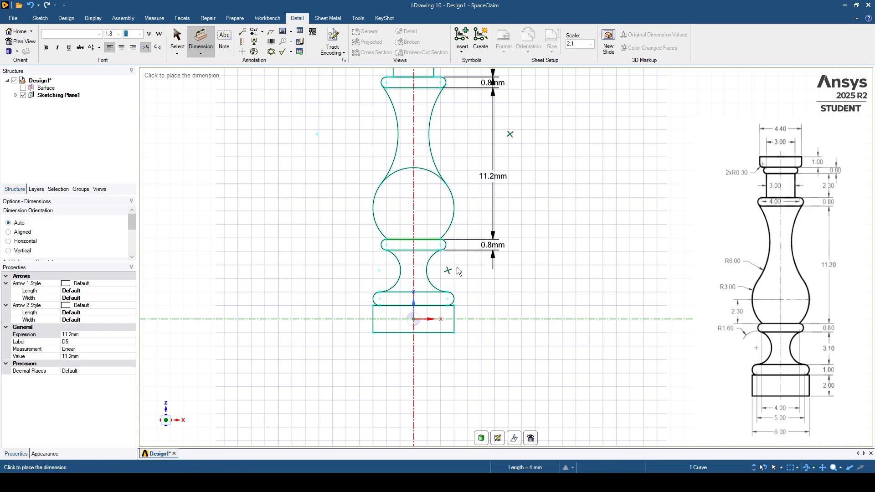
left_click(426, 251)
left_click(435, 292)
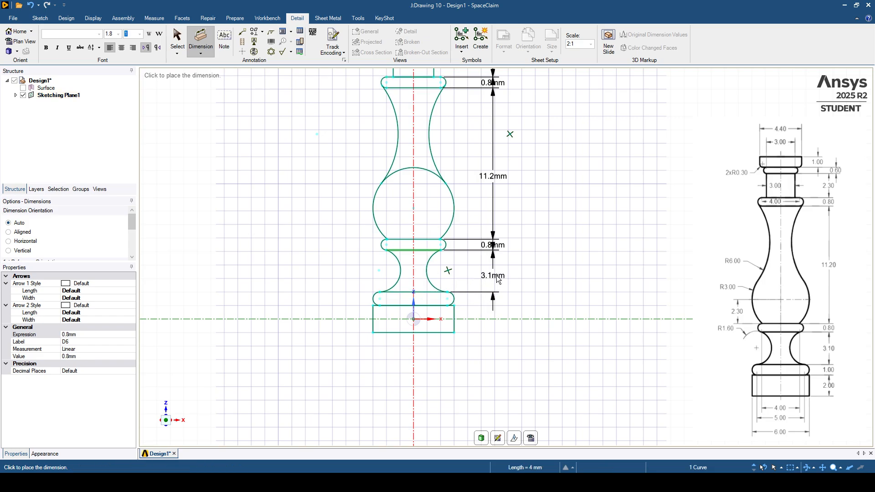
left_click(496, 275)
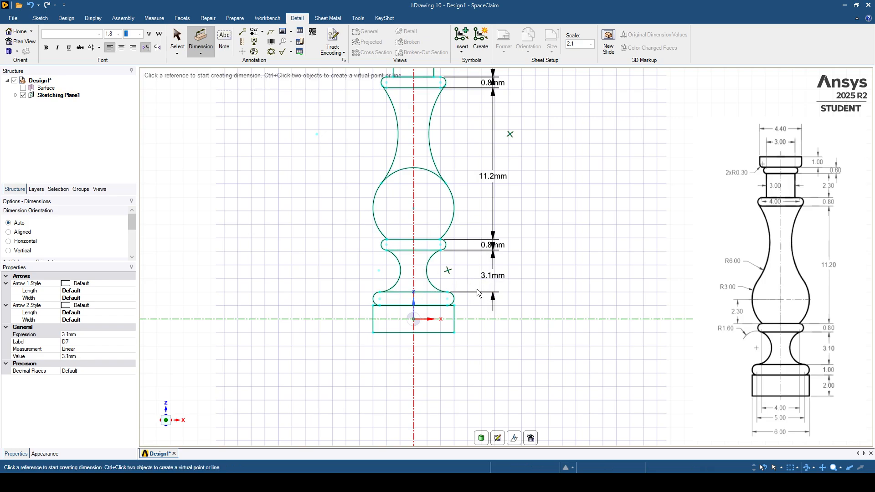
Dimension the heights of the rounded base ring and the rectangular base block, staggering the dimensions outward from the profile's right side.
left_click(427, 294)
left_click(430, 305)
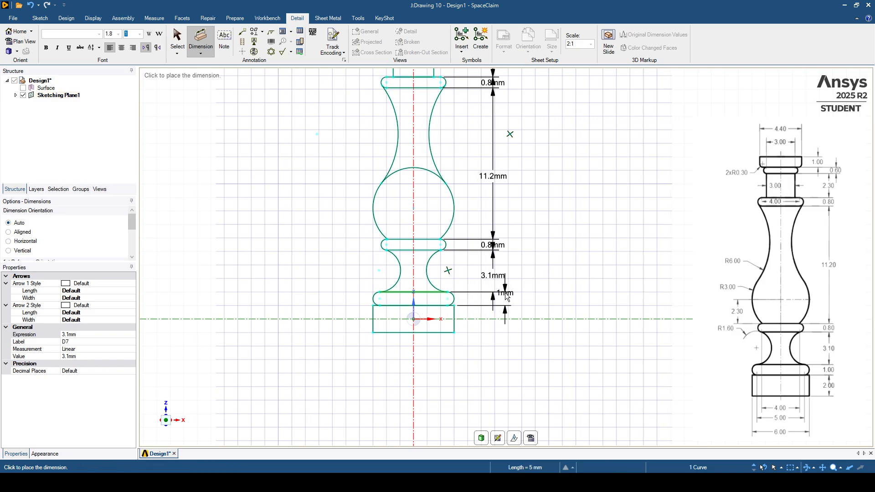
left_click(512, 297)
left_click(432, 305)
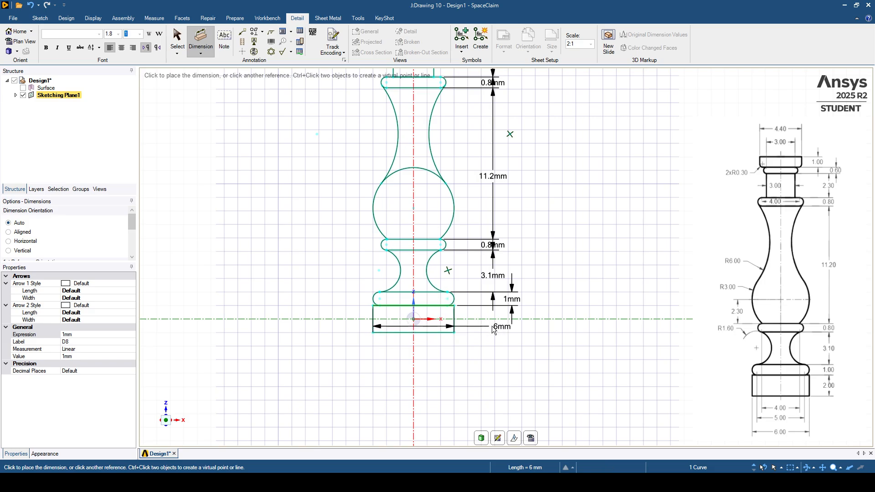
left_click(443, 333)
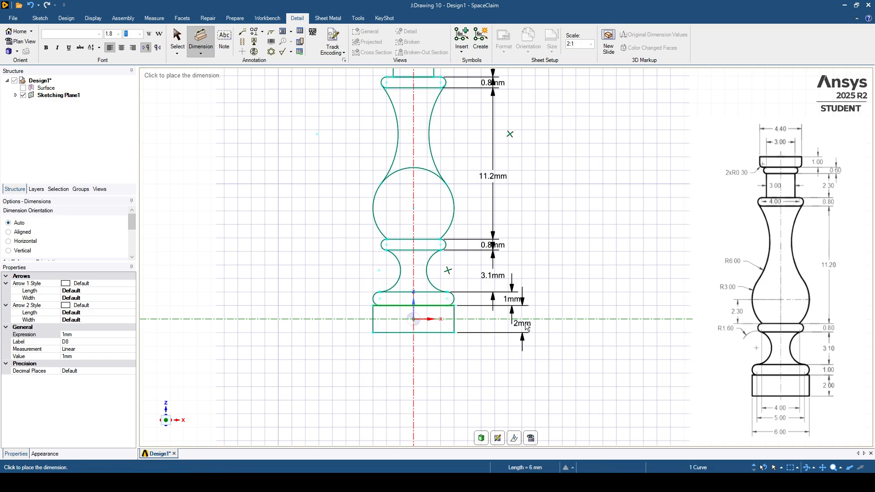
left_click(438, 362)
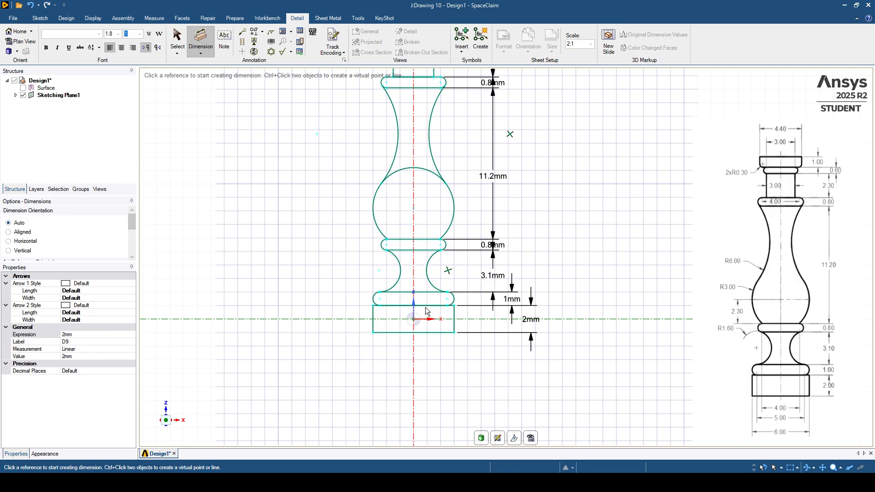
Dimension the distance between the base ring's arc centers and the base block's full width, stacking both dimensions beneath the profile.
scroll(419, 328, "down", 2)
scroll(412, 319, "up", 3)
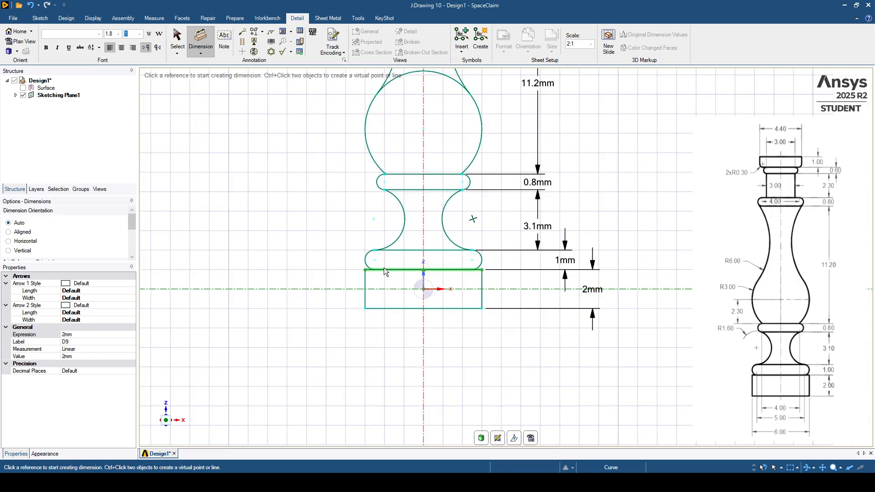
left_click(374, 260)
left_click(471, 260)
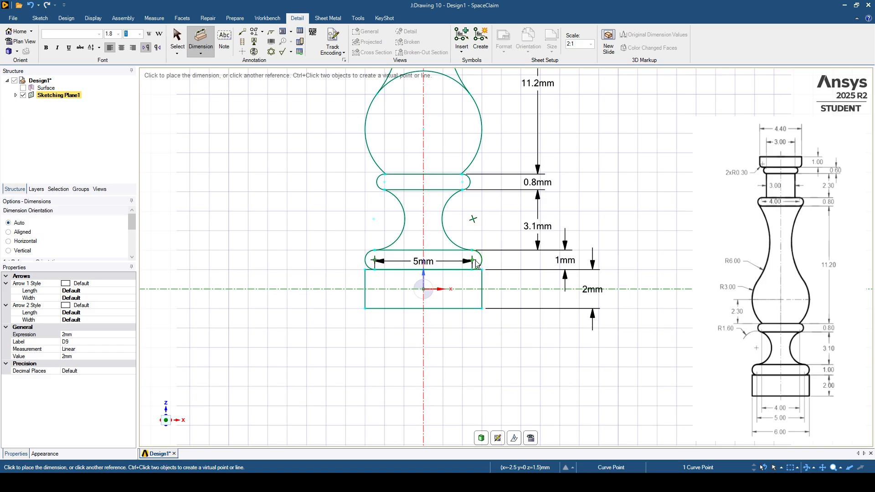
left_click(423, 327)
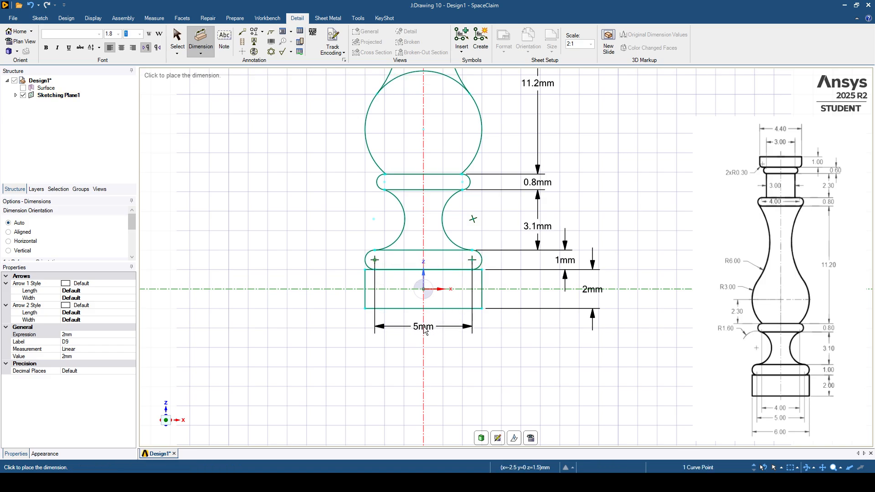
left_click(366, 298)
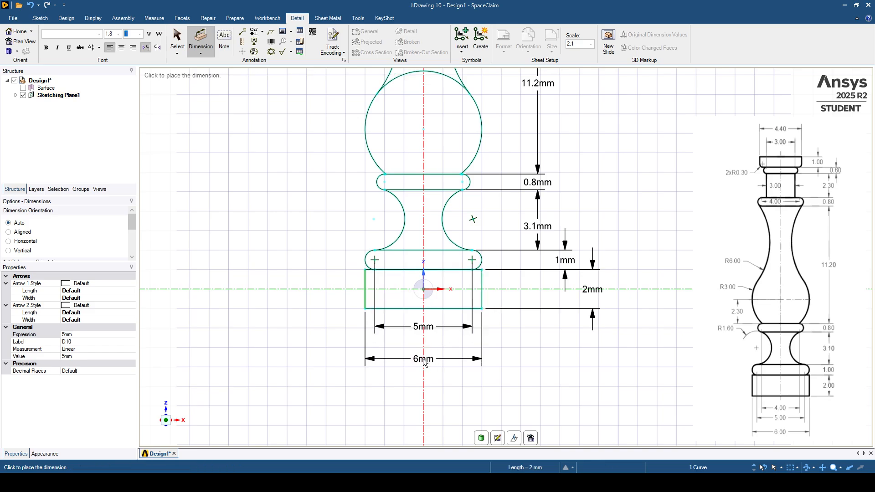
left_click(423, 359)
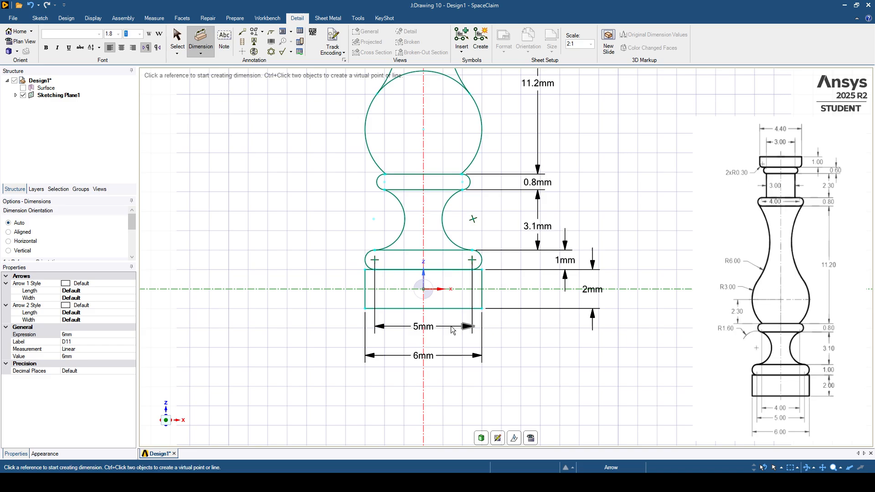
Add radius dimensions to the lower concave section's left arc and the bulb's circular arc, placed left of the profile.
left_click(403, 212)
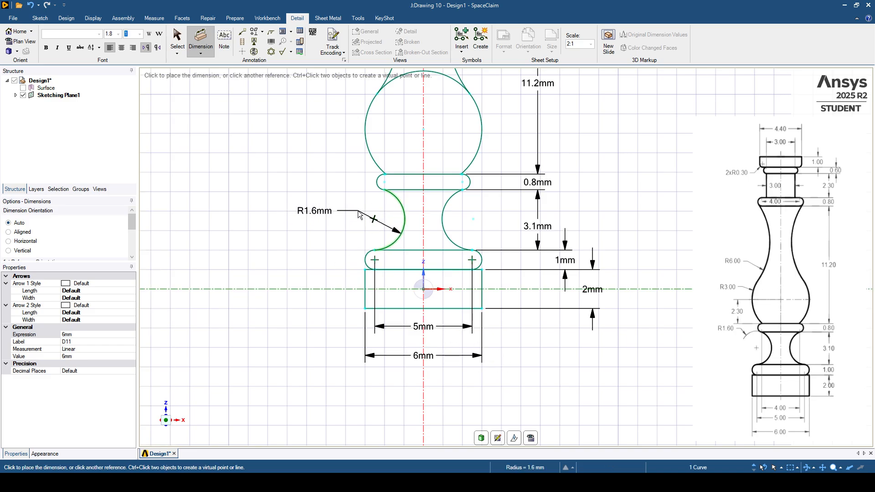
left_click(359, 211)
mouse_move(368, 139)
middle_mouse_down("shift")
mouse_move(335, 211)
mouse_move(346, 285)
mouse_move(339, 307)
middle_mouse_up("shift")
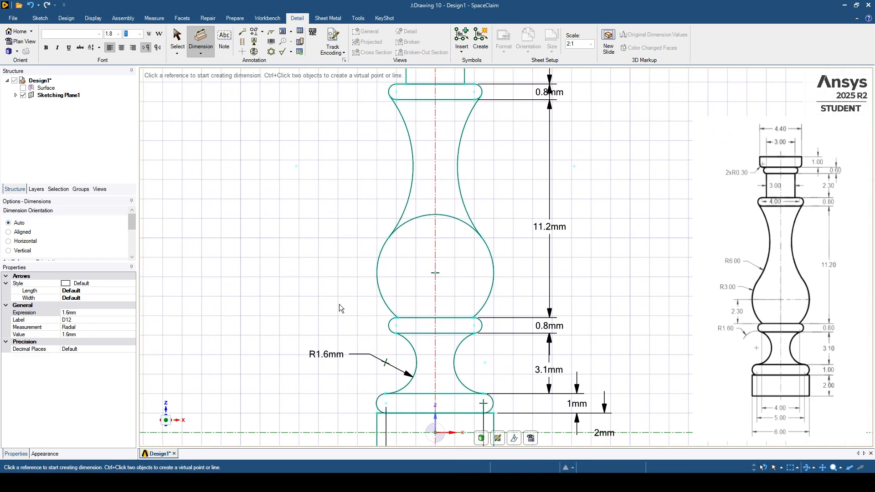
left_click(377, 272)
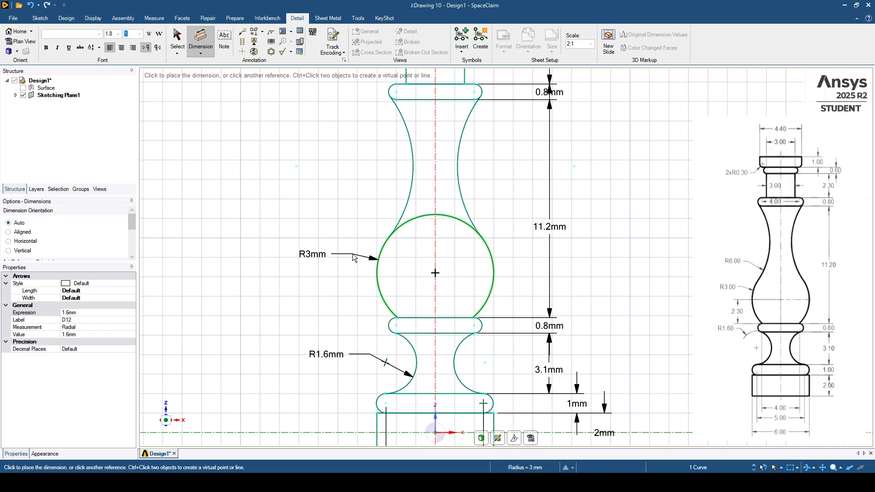
left_click(353, 258)
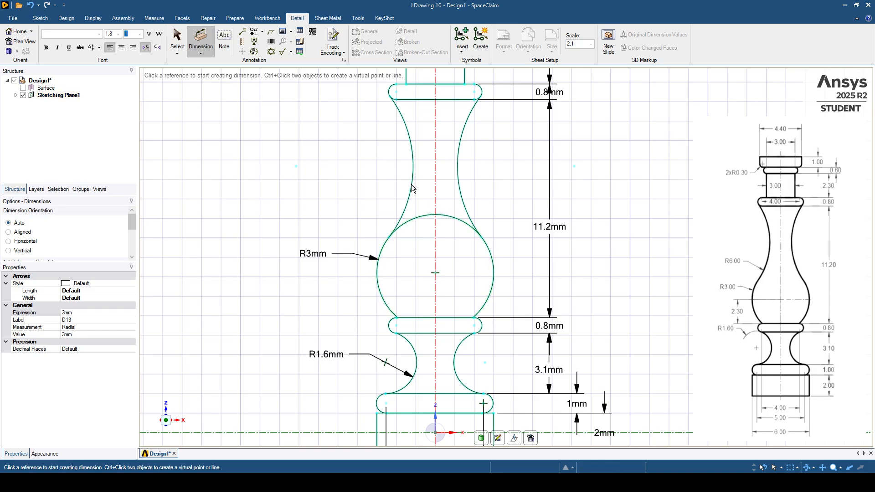
Trim away the bulb circle's upper arc that crosses the inside of the vase body.
left_click(40, 18)
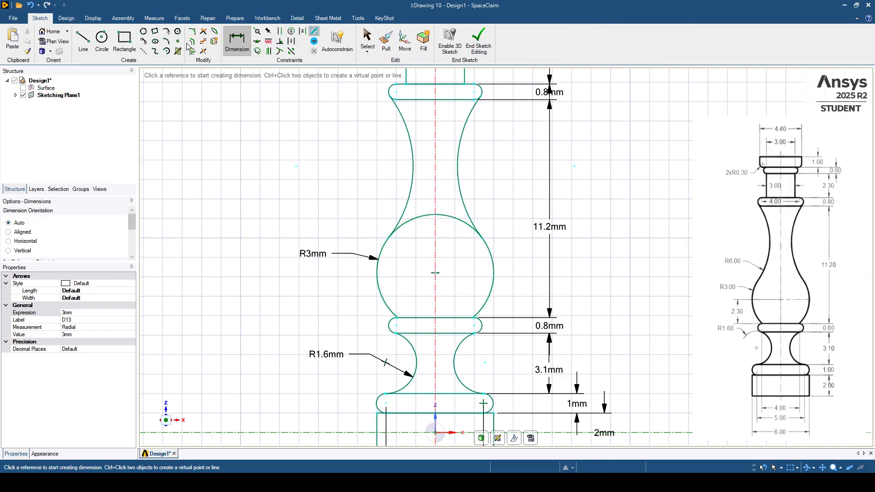
left_click(203, 41)
left_click(432, 220)
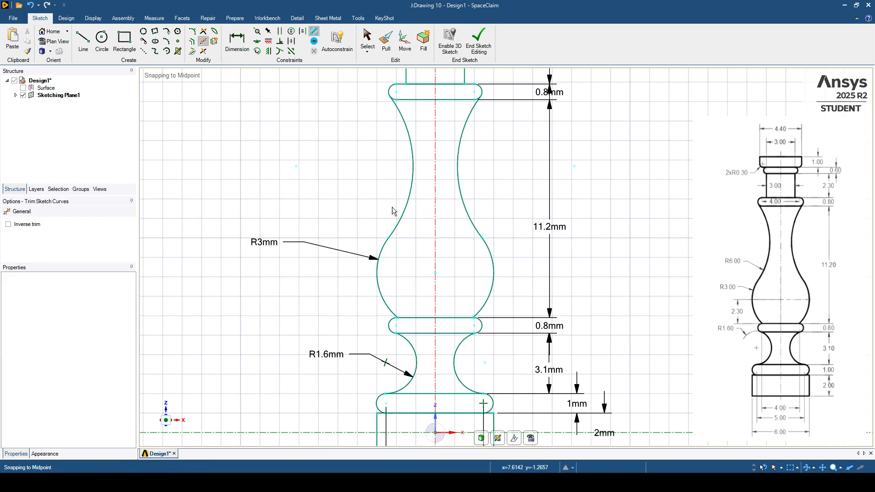
Add a radius dimension to the vase body's upper-left concave arc, placed left of the profile.
left_click(297, 19)
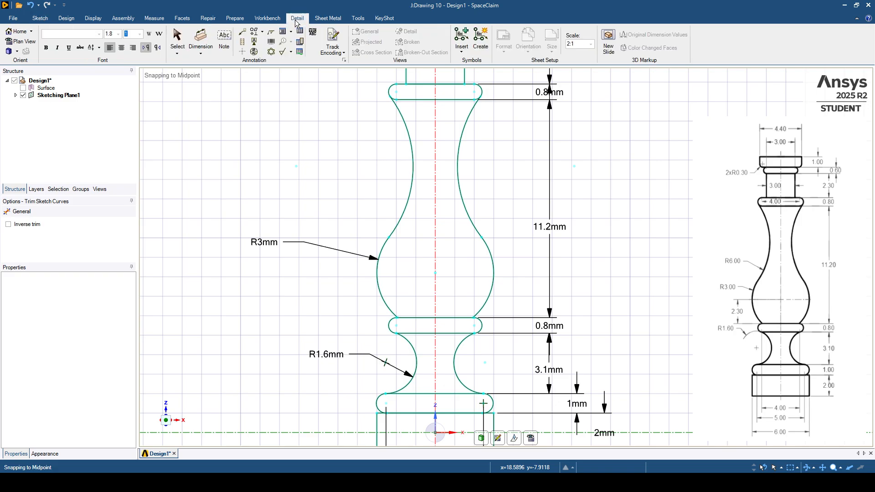
left_click(201, 41)
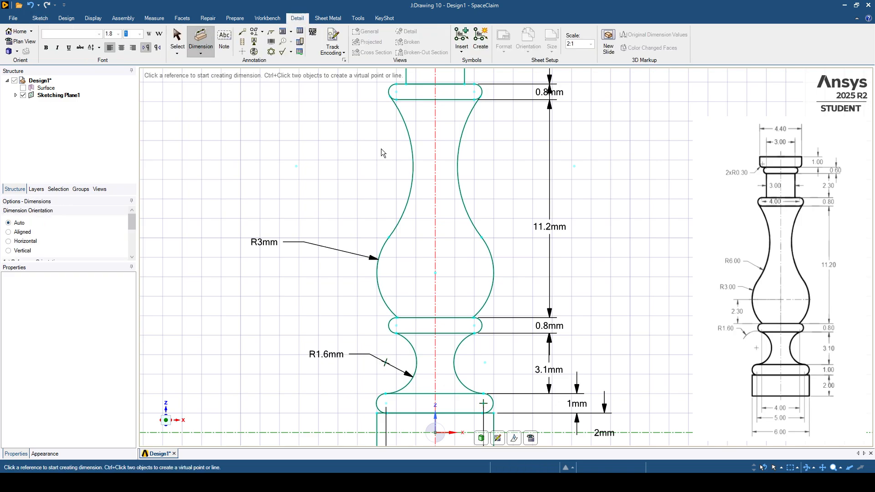
left_click(412, 145)
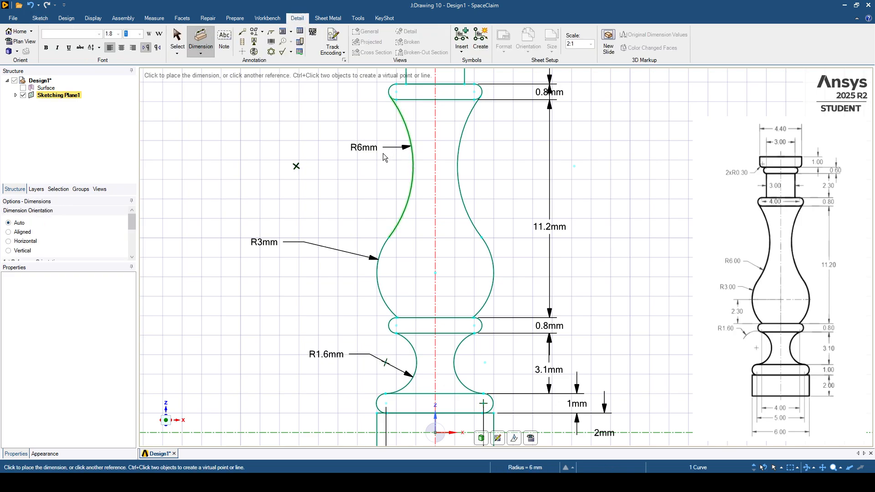
left_click(387, 191)
Dimension the distance between the upper collar's left and right arc centers, placing it above the top cap.
scroll(389, 196, "down", 4)
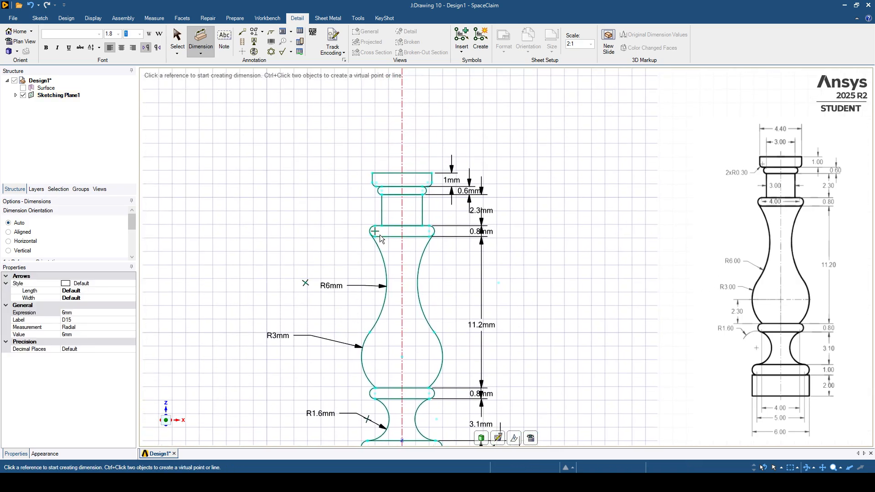
scroll(379, 234, "up", 3)
left_click(371, 228)
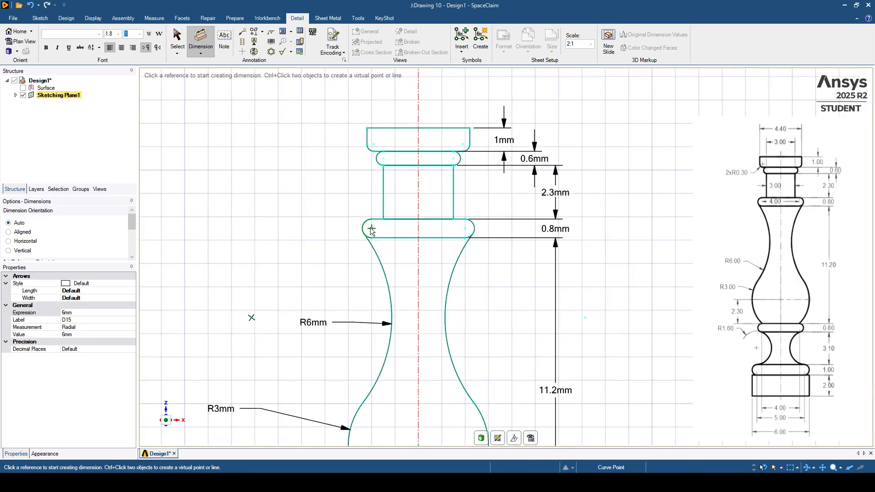
left_click(465, 229)
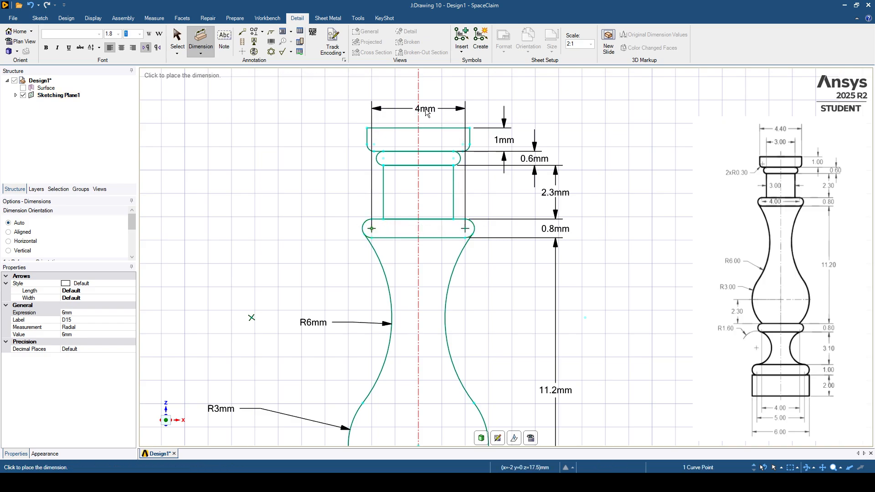
left_click(426, 112)
Dimension the distance between the upper small ring's arc centers and the top cap's overall width, placing both above the cap.
left_click(384, 158)
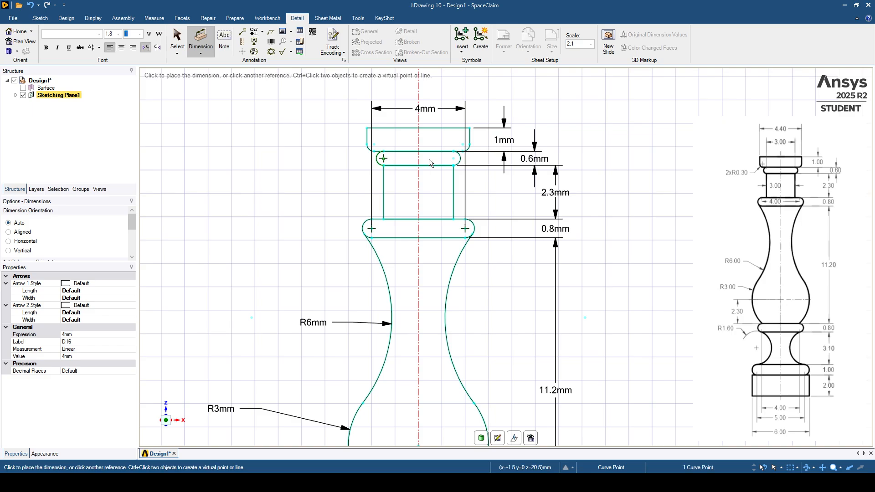
left_click(453, 158)
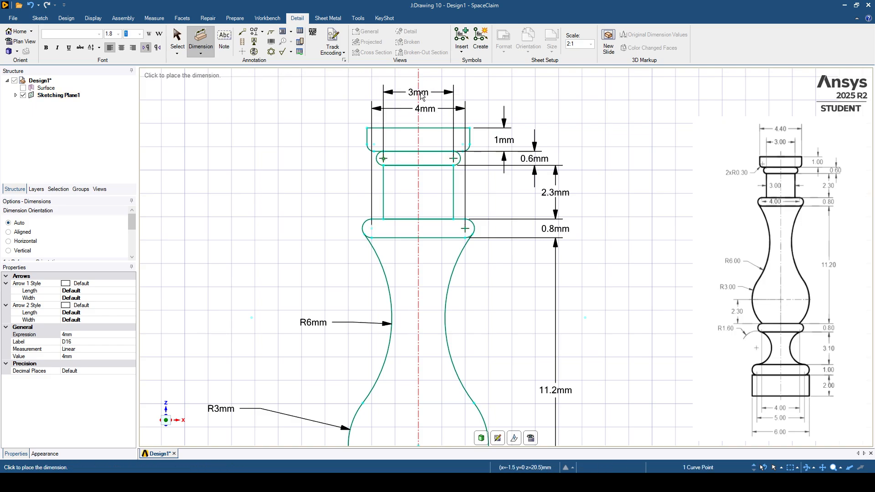
left_click(422, 95)
left_click(367, 137)
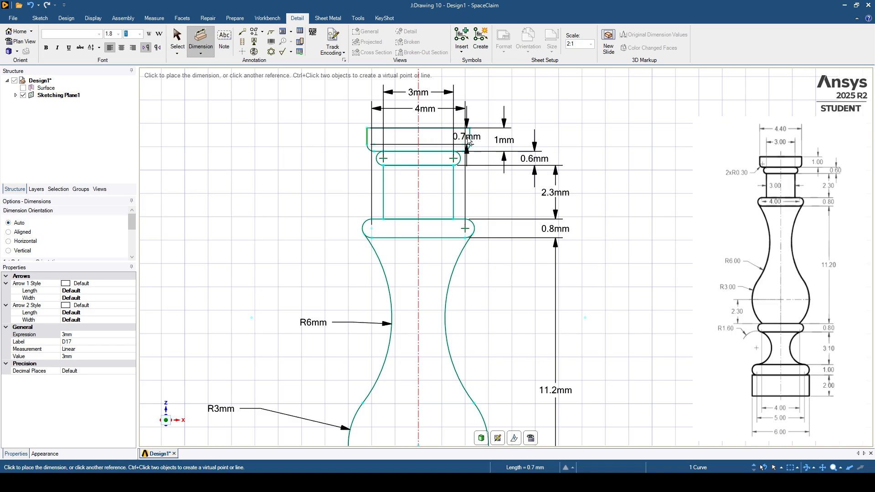
left_click(469, 137)
middle_click_drag(430, 122, 430, 199, "shift")
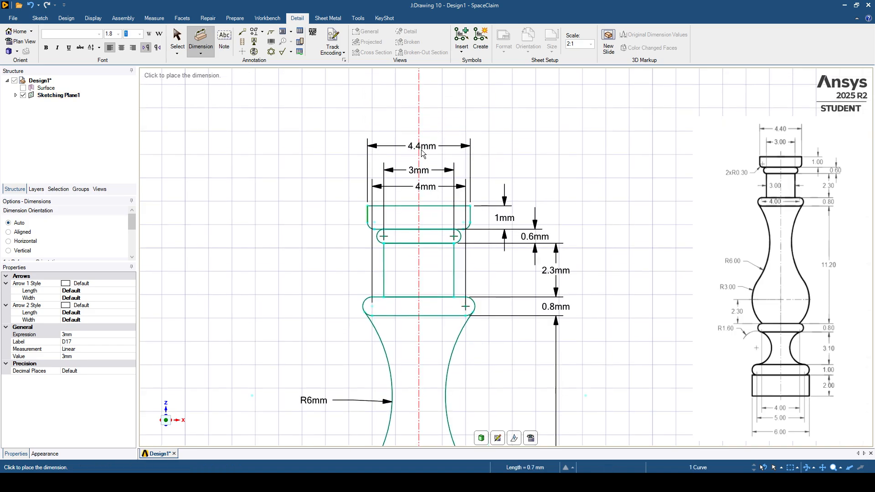
left_click(422, 156)
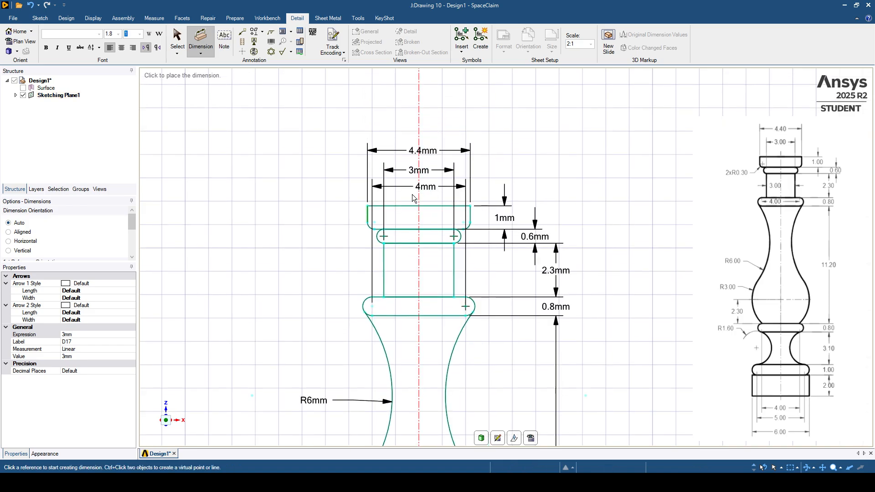
Add a radius dimension to the top cap's lower-left rounded corner, placed left of the profile.
left_click(368, 226)
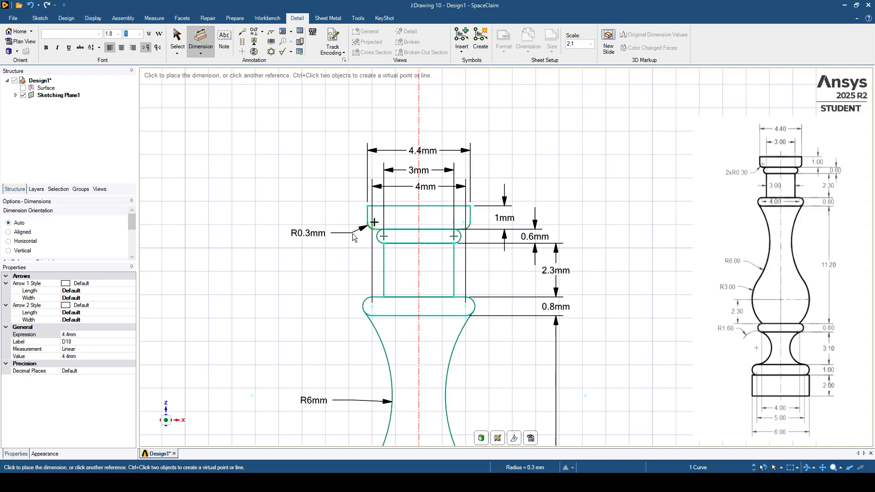
left_click(356, 257)
scroll(355, 260, "down", 5)
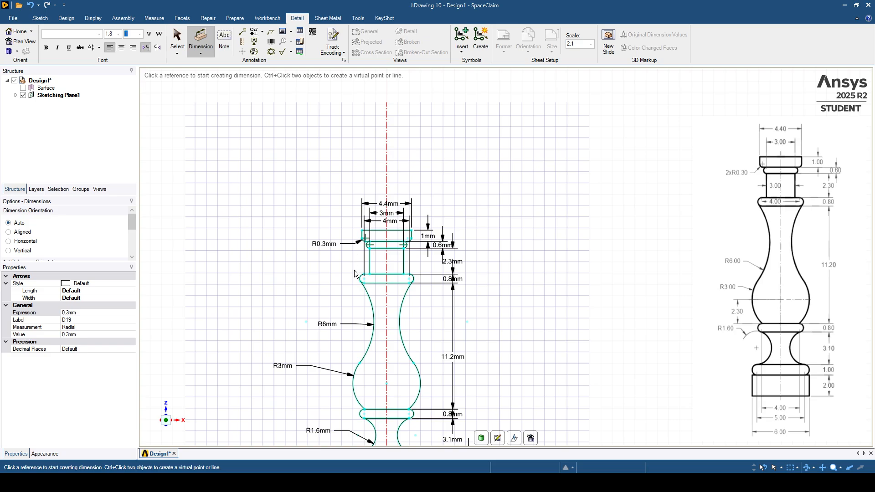
mouse_move(346, 219)
middle_mouse_down("shift")
mouse_move(347, 187)
mouse_move(369, 174)
middle_mouse_up("shift")
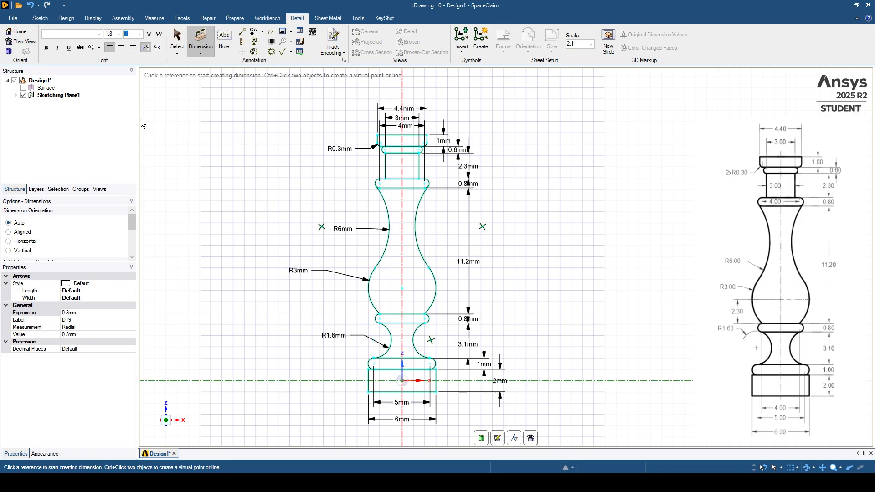
Leave sketching for 3D mode so the closed baluster profile becomes a surface body.
left_click(71, 21)
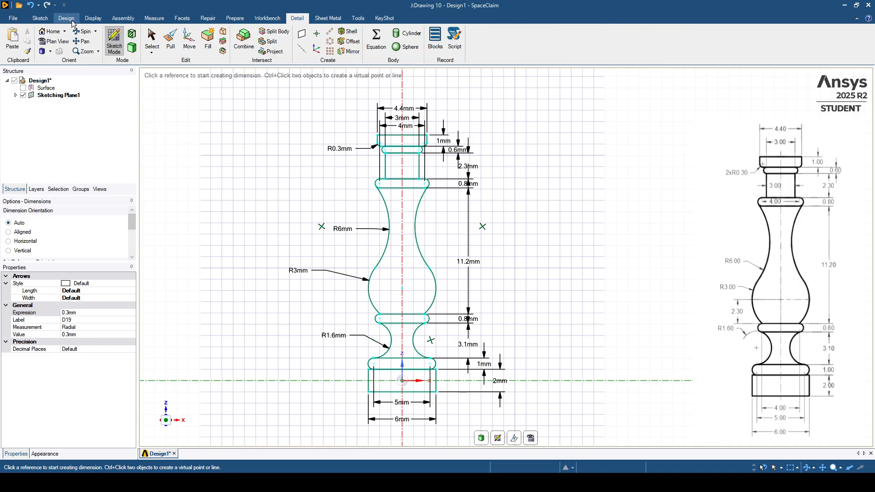
left_click(133, 48)
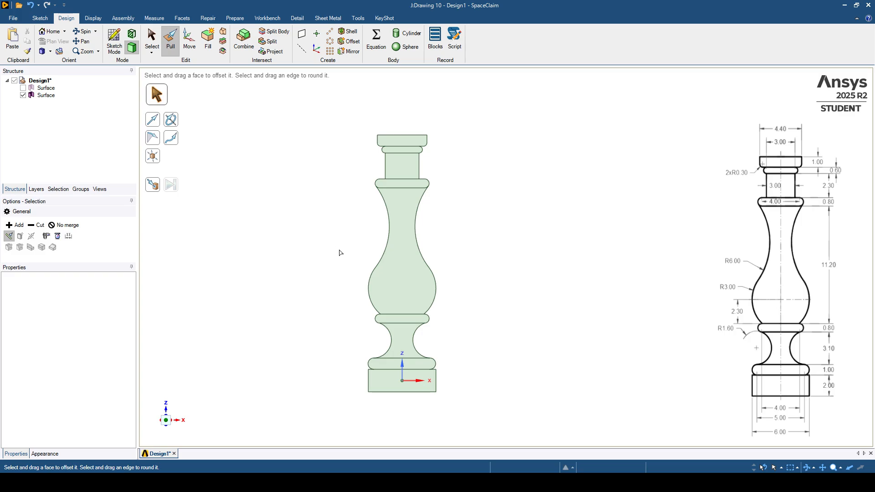
key("s")
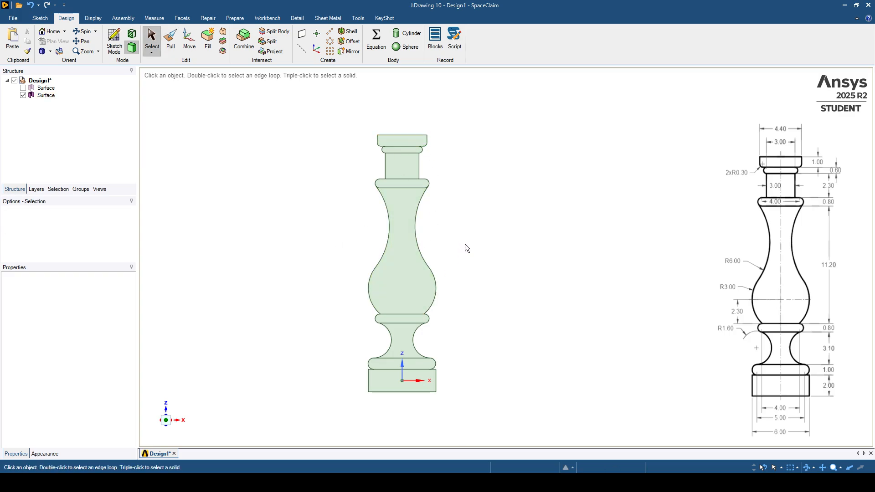
middle_click_drag(465, 244, 477, 278, "shift")
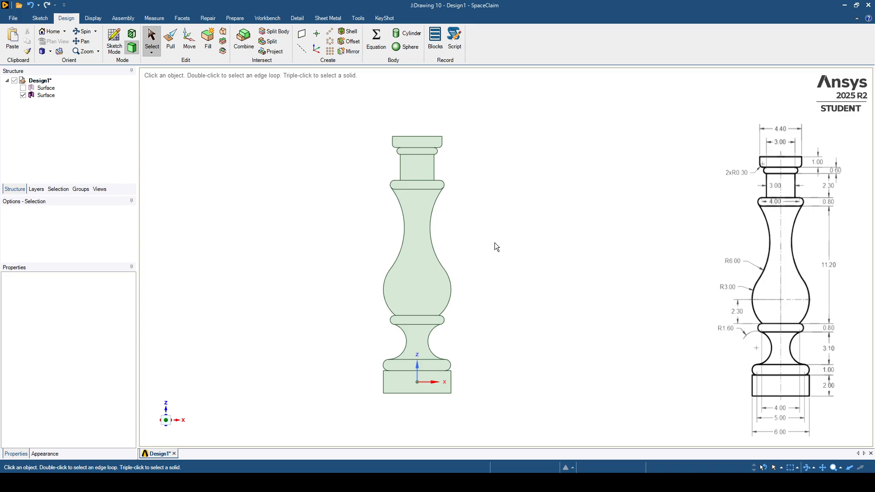
Select the entire baluster surface and set up a Revolve pull about the coordinate system's vertical Z axis.
left_click_drag(347, 107, 502, 412)
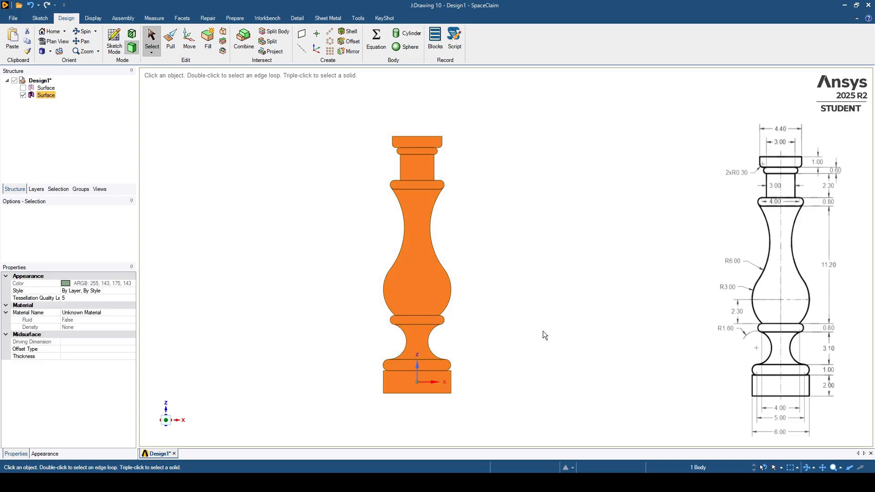
left_click(173, 41)
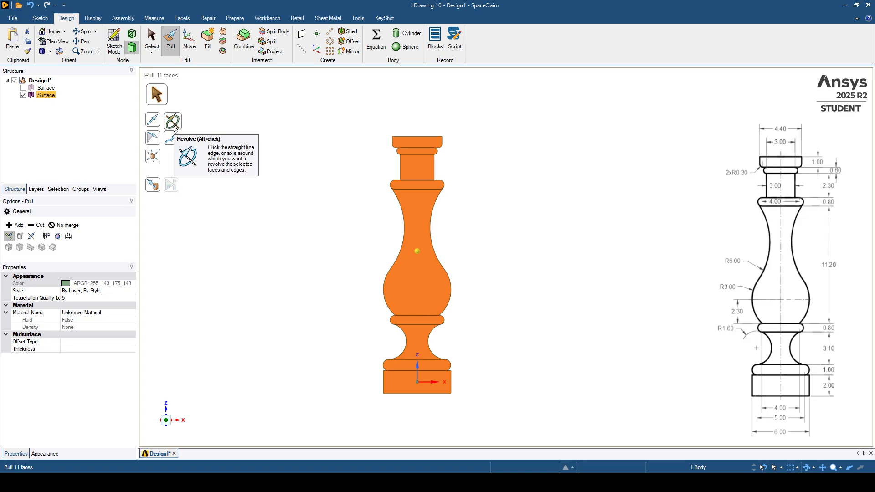
left_click(174, 126)
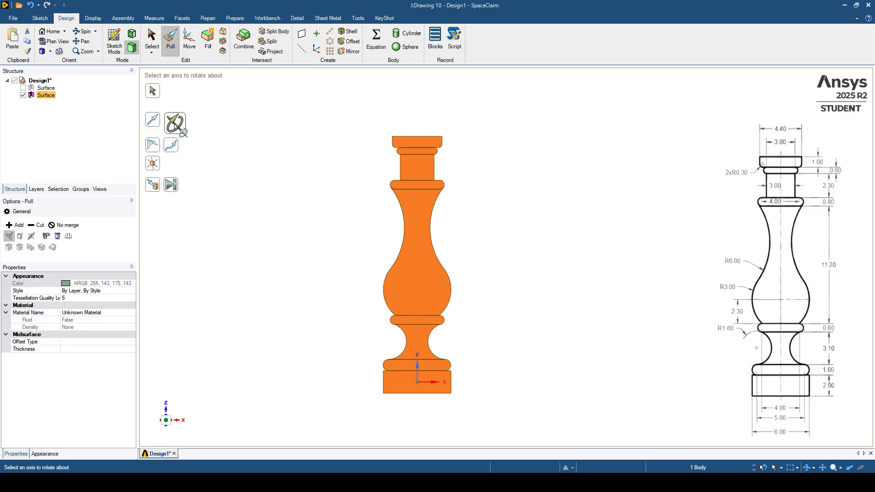
middle_click_drag(283, 260, 254, 320)
left_click(431, 349)
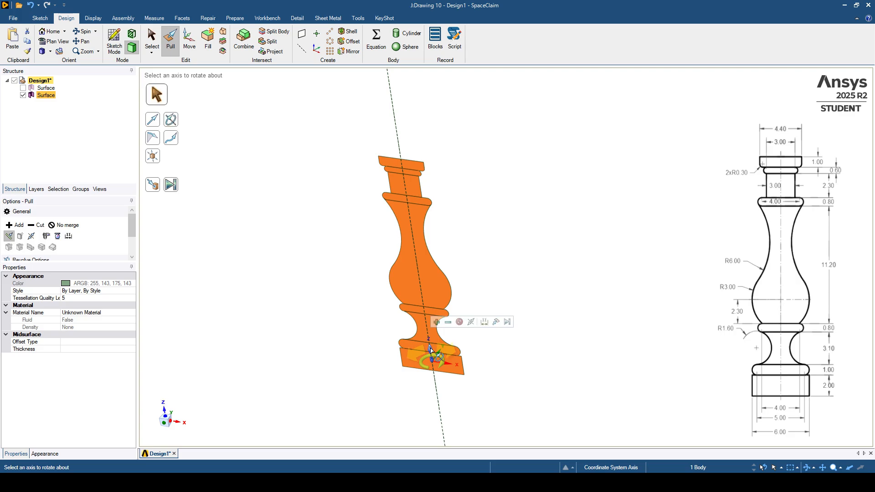
Try to revolve the selected faces about the Z axis with the default merge behavior, and undo the attempt.
left_click(420, 350)
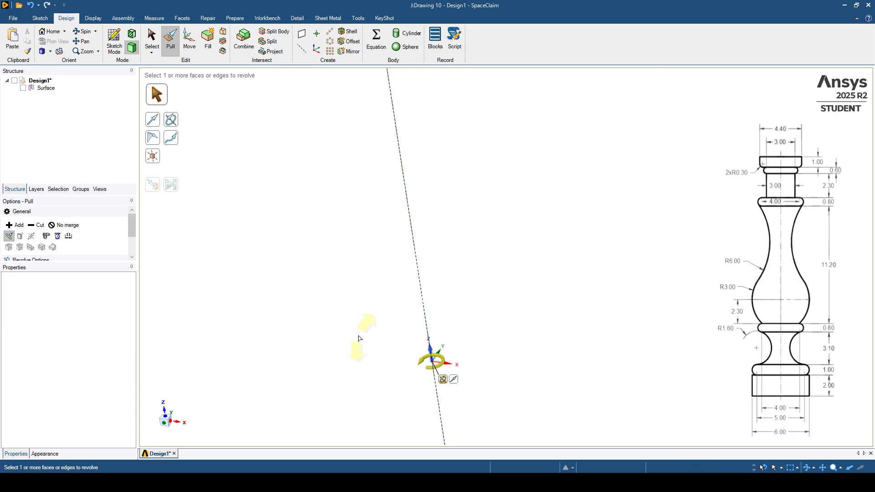
scroll(412, 215, "down", 2)
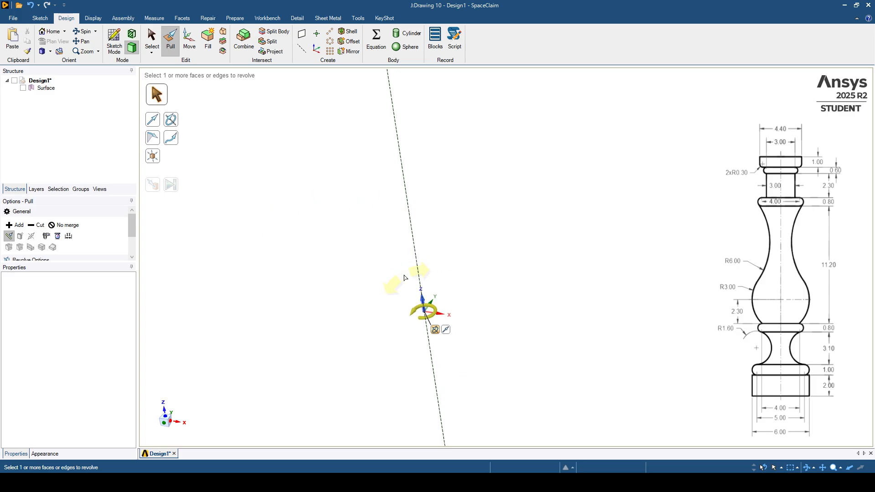
middle_click_drag(404, 277, 420, 244)
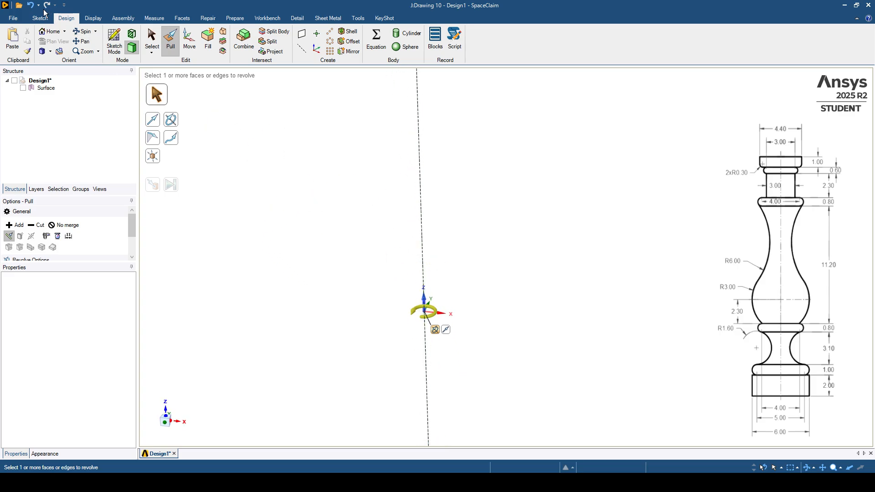
left_click(32, 6)
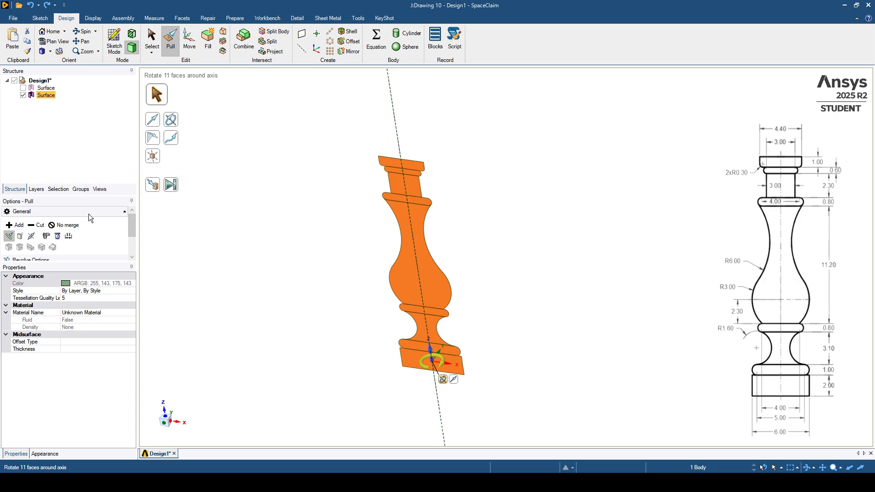
Fully revolve the baluster faces about the Z axis using the No merge option.
left_click(65, 225)
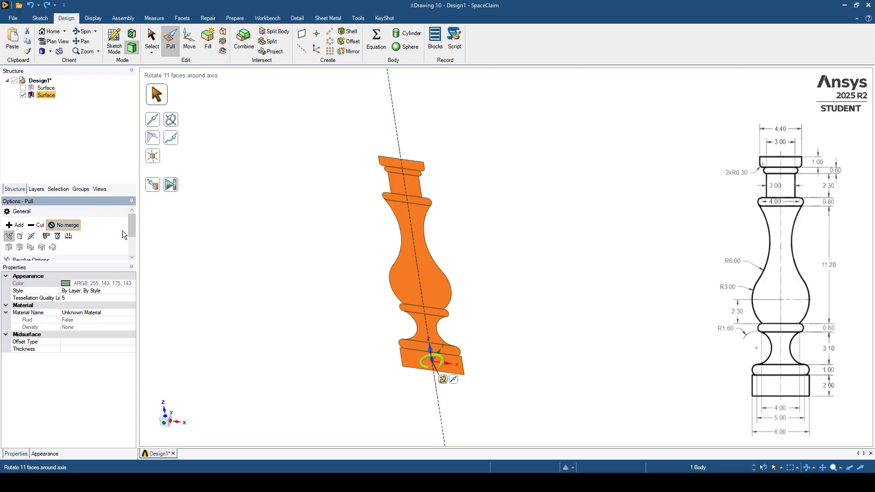
double_click(292, 247)
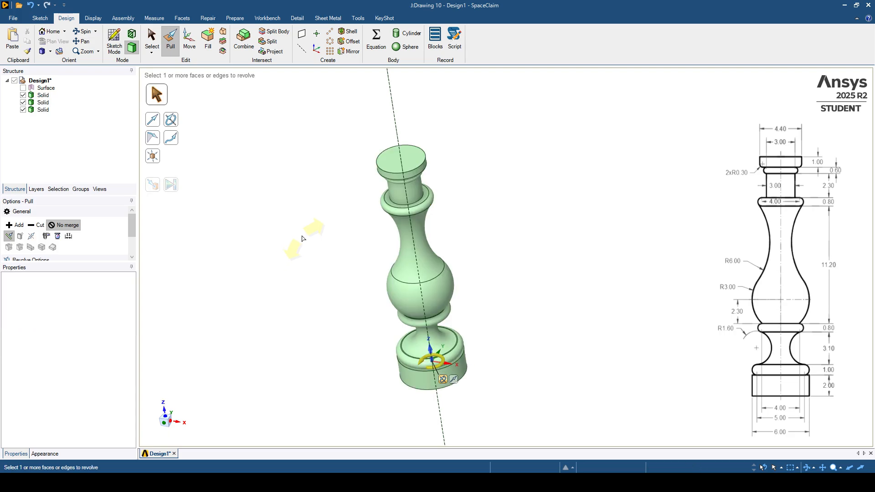
key("Escape")
Examine the revolved baluster's overall shape in 3D against the reference drawing.
middle_click_drag(345, 257, 369, 243)
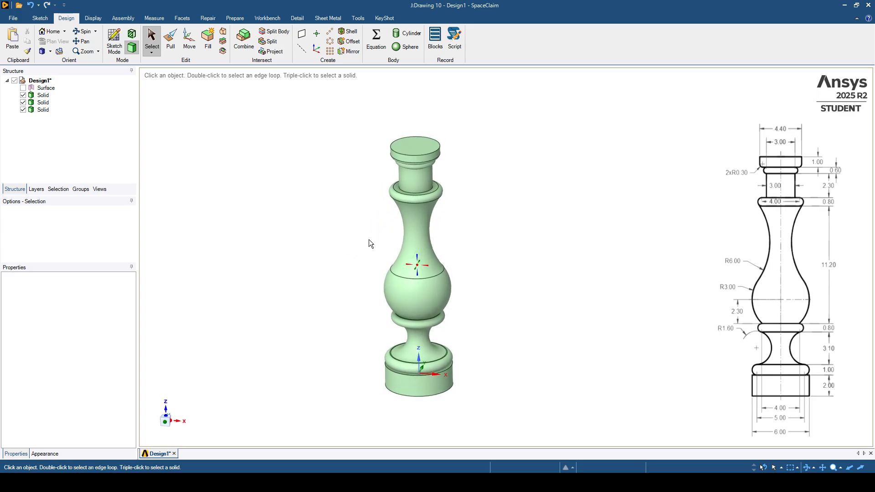
middle_click_drag(396, 282, 424, 265, "ctrl")
scroll(433, 288, "up", 2)
scroll(393, 301, "down", 1)
middle_click_drag(410, 299, 367, 293, "ctrl")
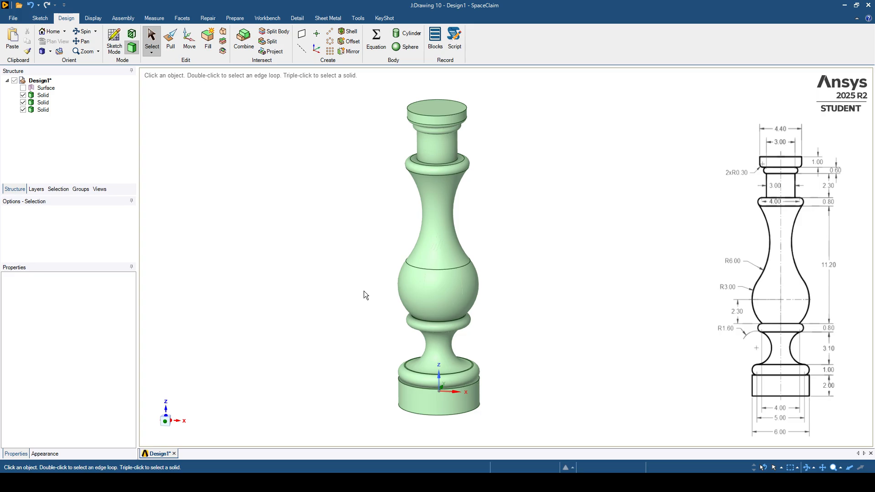
middle_click_drag(346, 286, 344, 289)
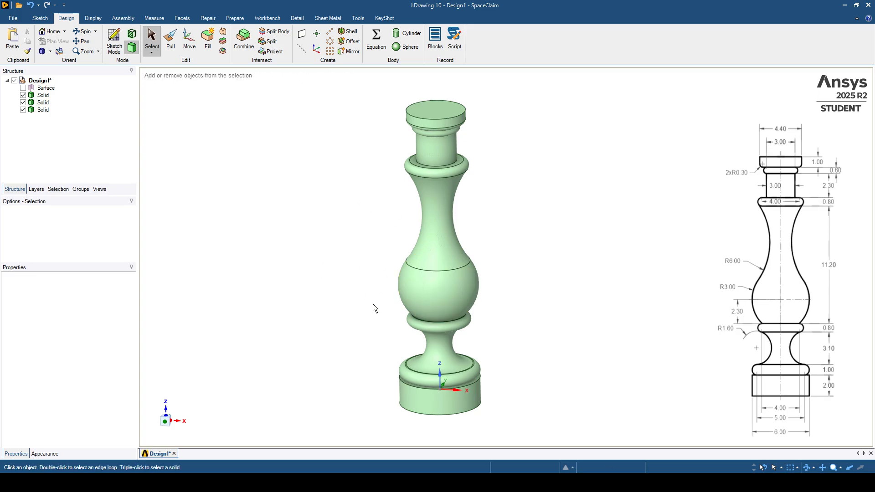
middle_click_drag(372, 304, 390, 308, "ctrl")
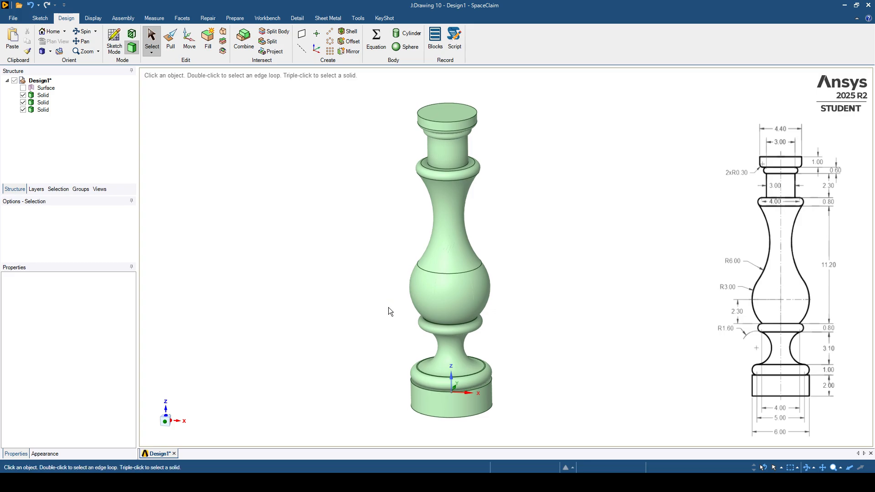